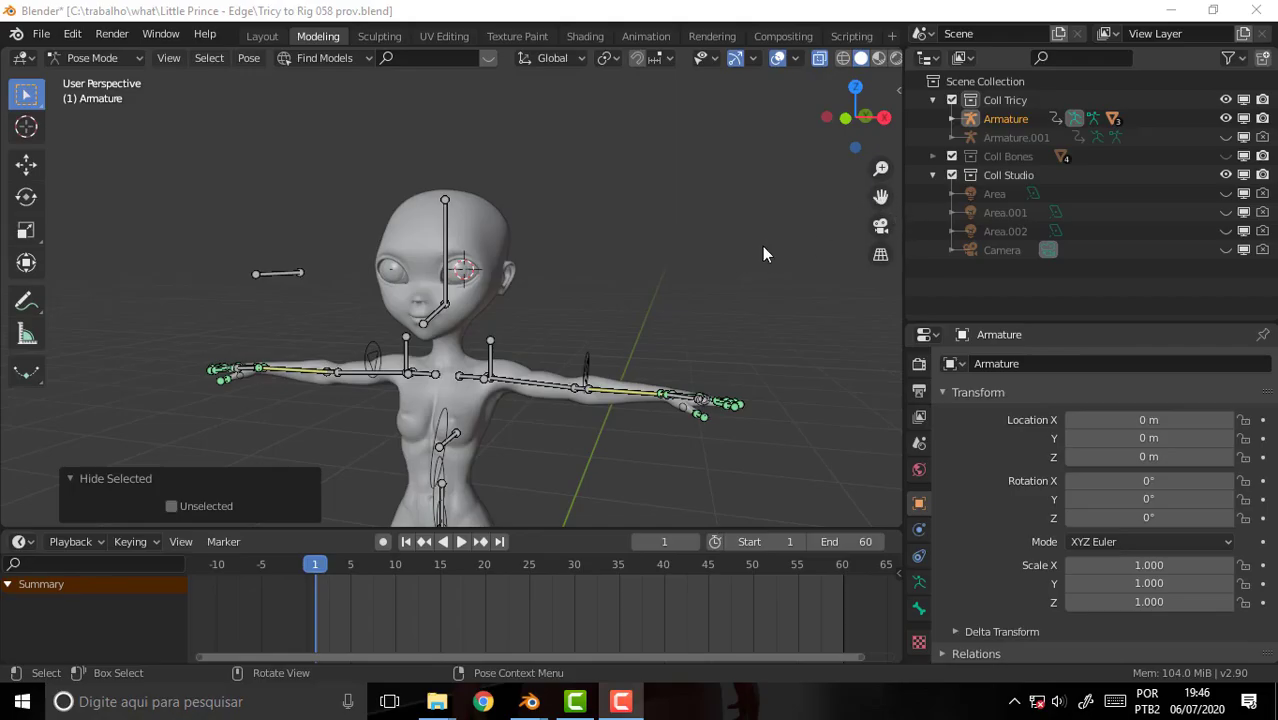
# - Frame the character's head and select the Eyes control bone in Pose Mode
pyautogui.scroll(2, 763, 248)
pyautogui.moveTo(880, 196); pyautogui.dragTo(823, 210)
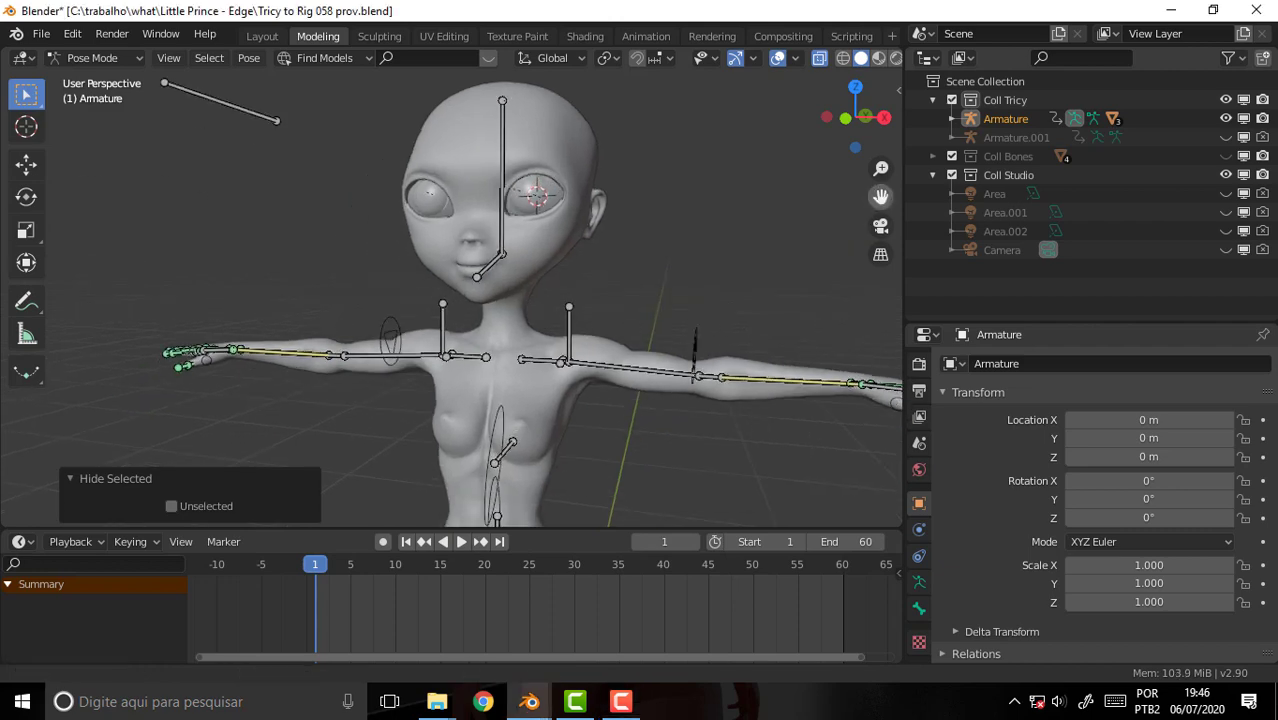
pyautogui.moveTo(805, 209); pyautogui.dragTo(792, 225, button='middle')
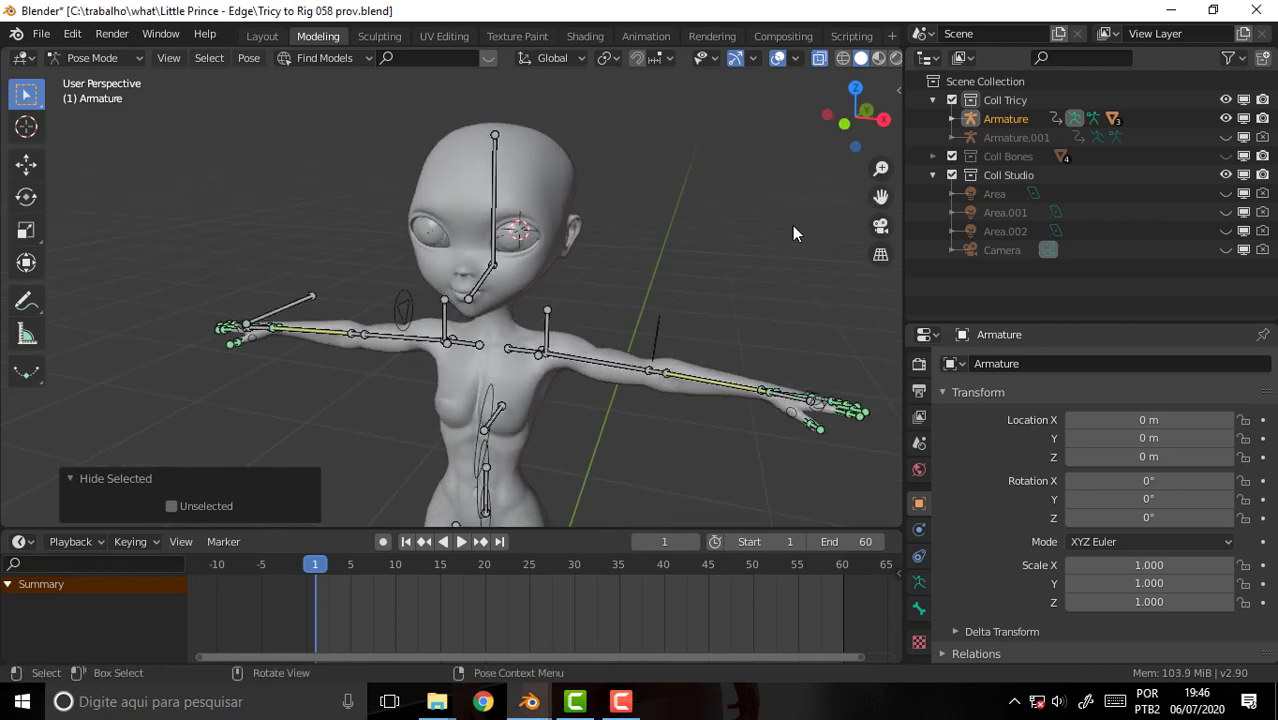
pyautogui.scroll(1, 792, 225)
pyautogui.scroll(-3, 792, 225)
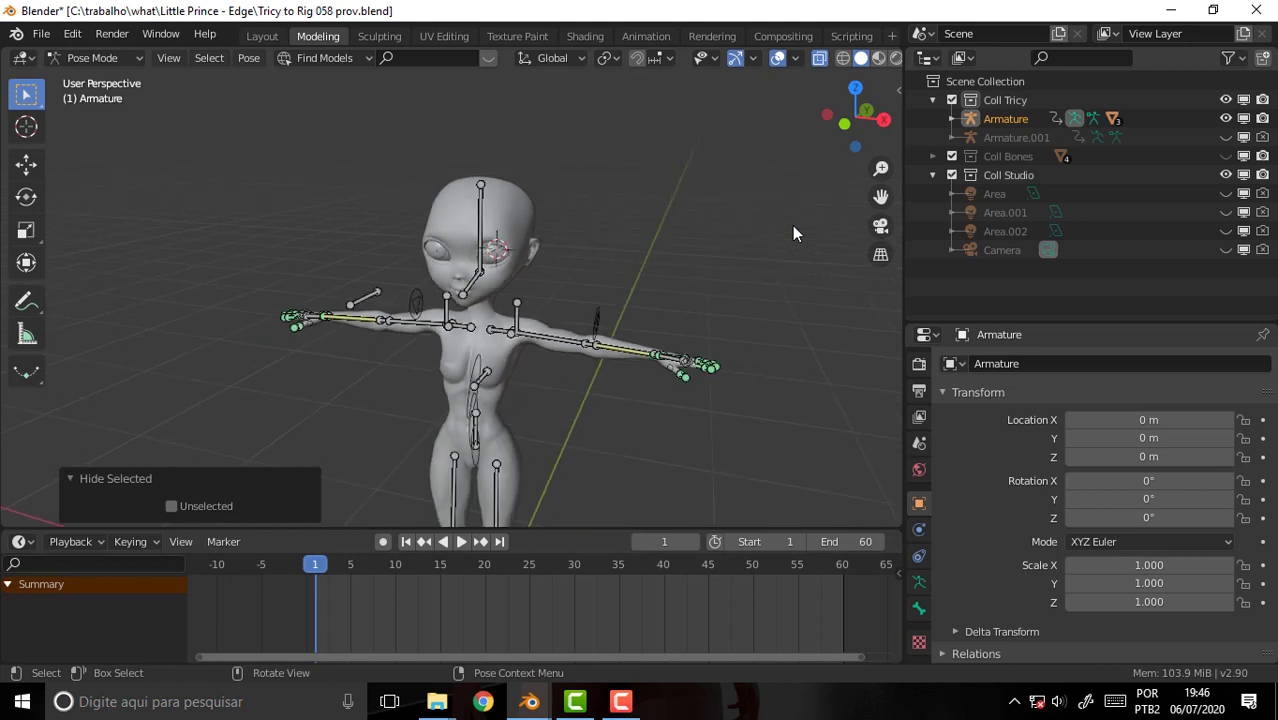
pyautogui.click(367, 298)
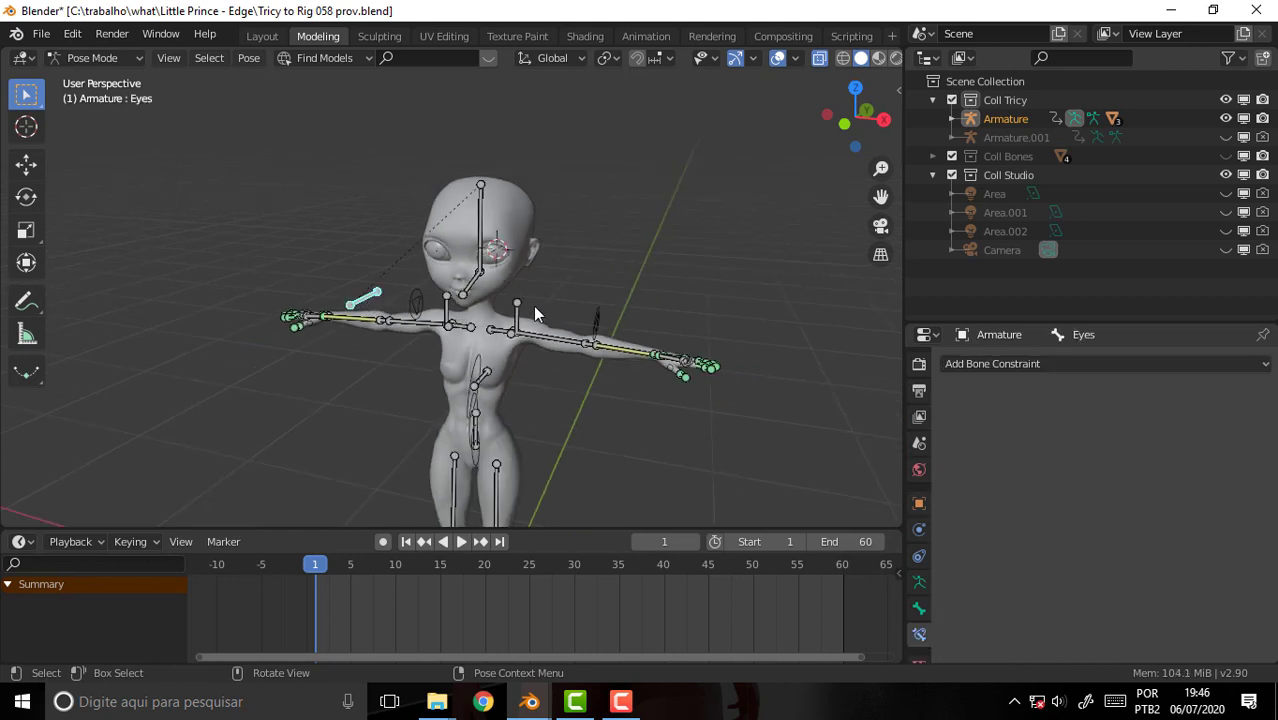
pyautogui.press('g')
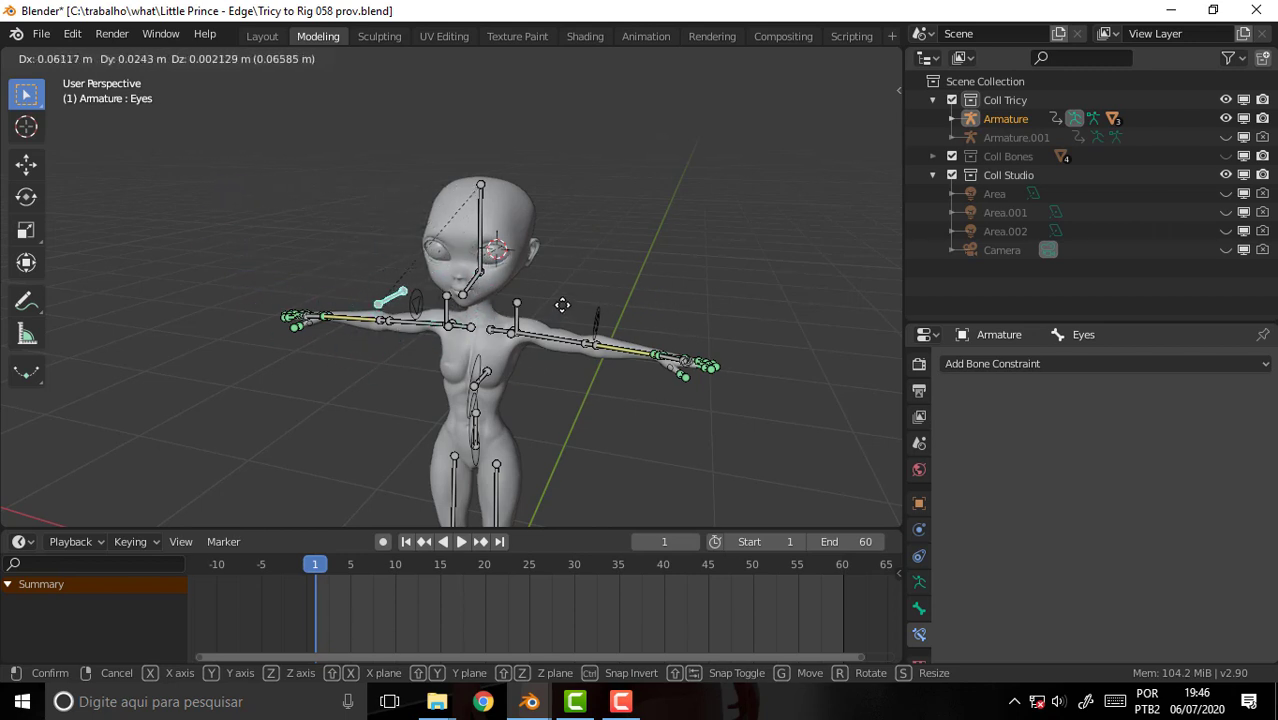
pyautogui.press('Escape')
pyautogui.scroll(3, 561, 305)
pyautogui.press('g')
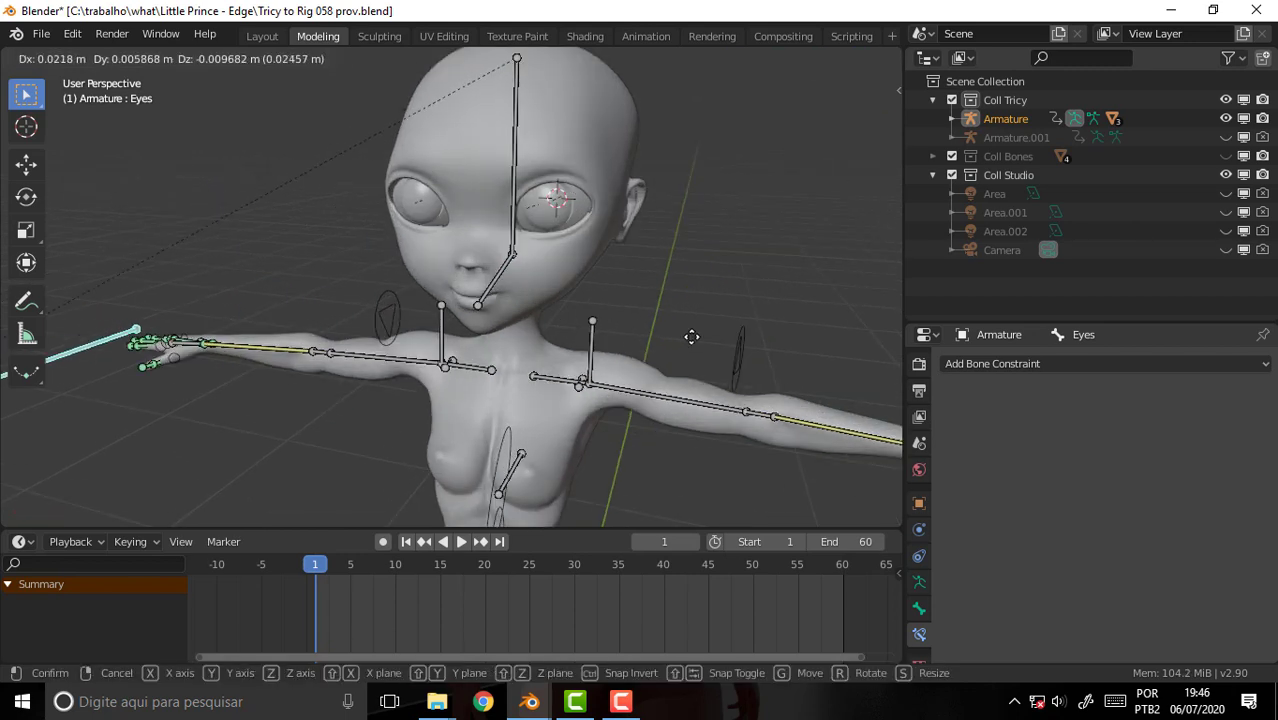
pyautogui.press('Escape')
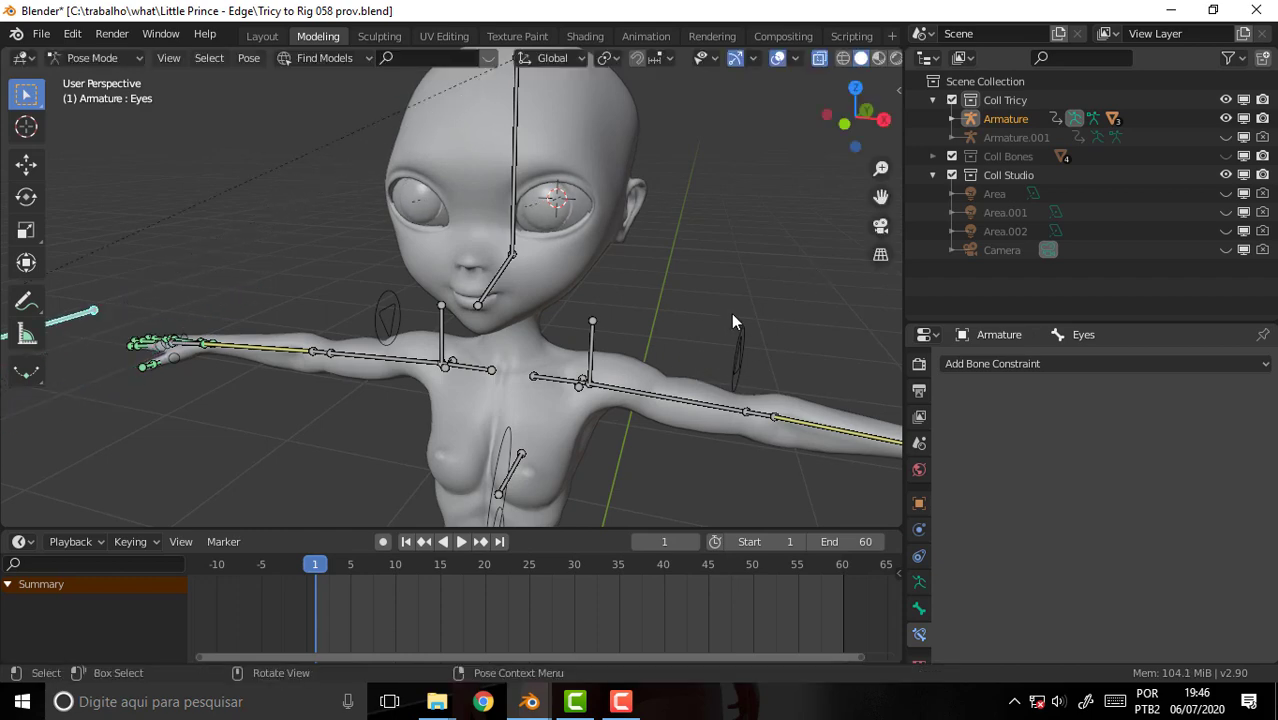
pyautogui.scroll(-3, 731, 311)
pyautogui.scroll(3, 731, 311)
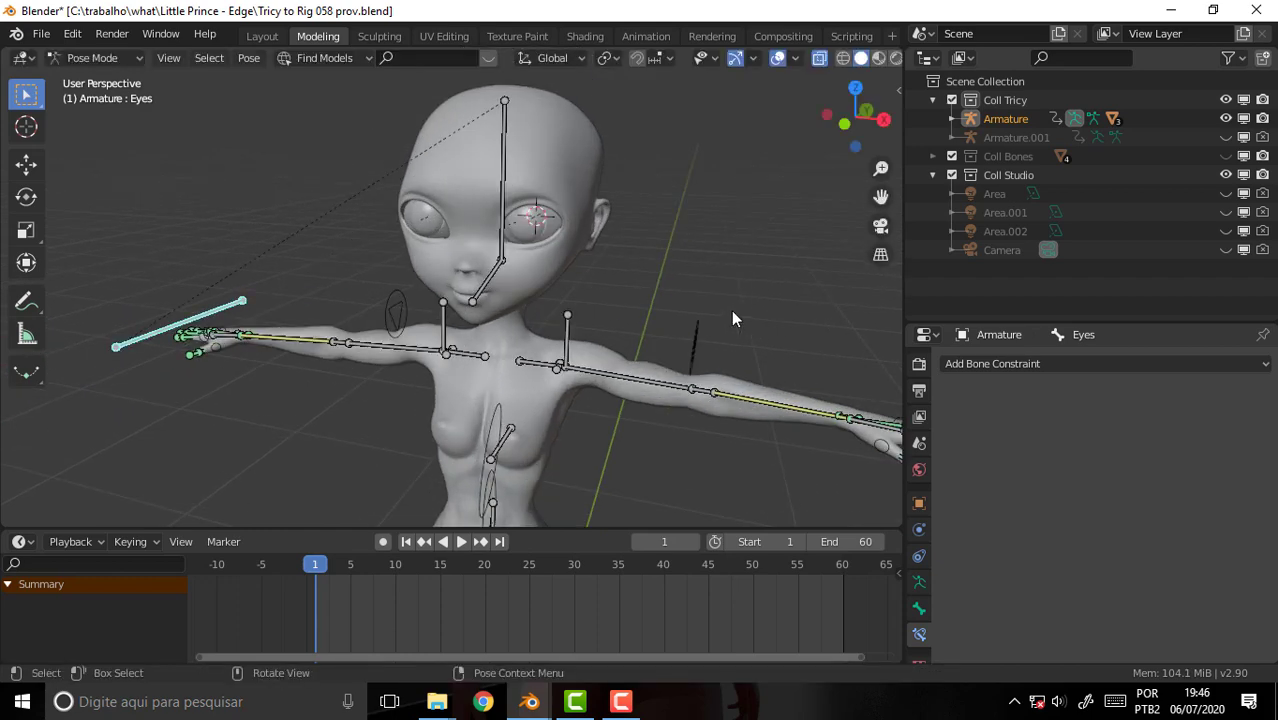
pyautogui.moveTo(730, 303)
pyautogui.mouseDown(button='middle')
pyautogui.moveTo(690, 400)
pyautogui.moveTo(746, 269)
pyautogui.moveTo(734, 303)
pyautogui.mouseUp(button='middle')
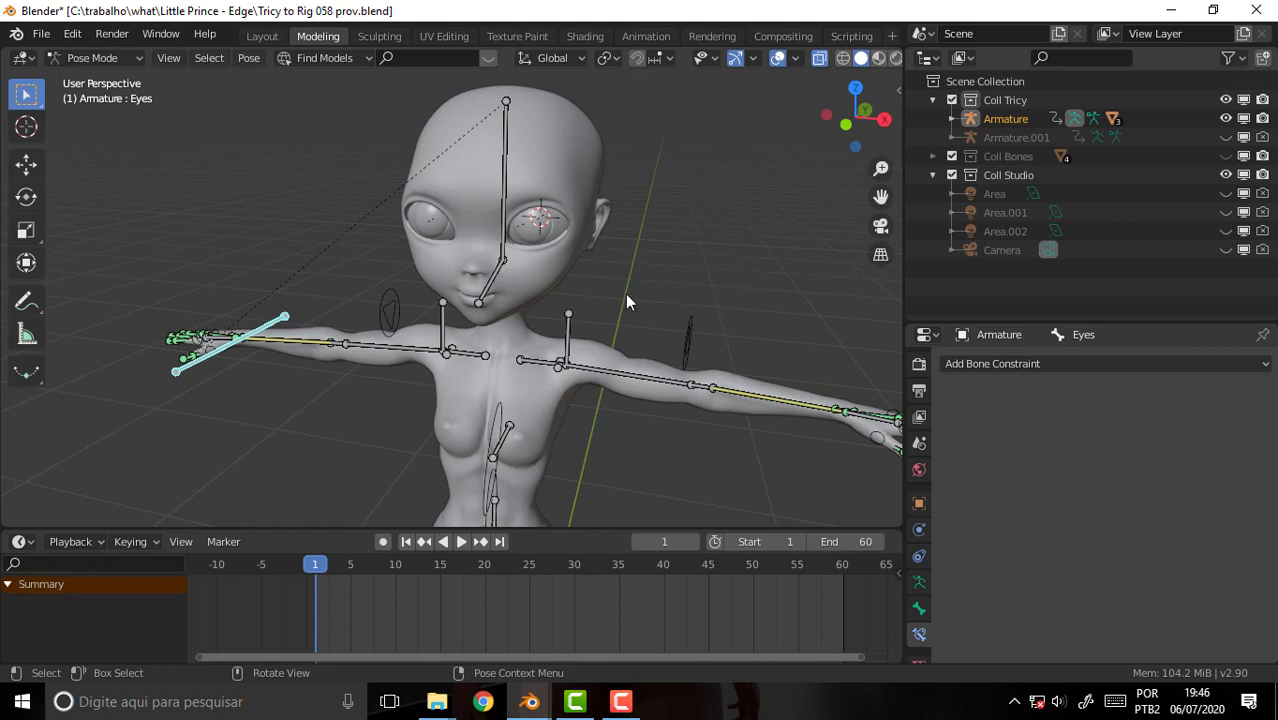
pyautogui.moveTo(625, 294); pyautogui.dragTo(563, 278, button='middle')
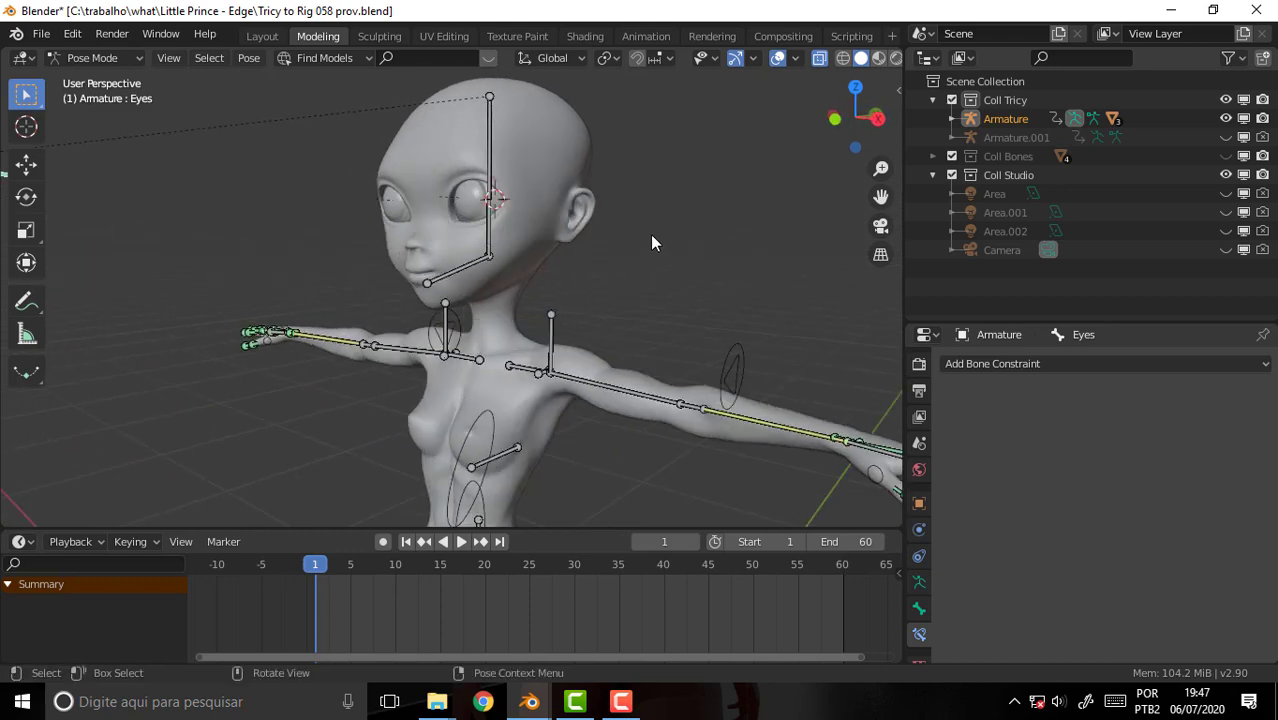
pyautogui.moveTo(651, 236); pyautogui.dragTo(455, 221, button='middle')
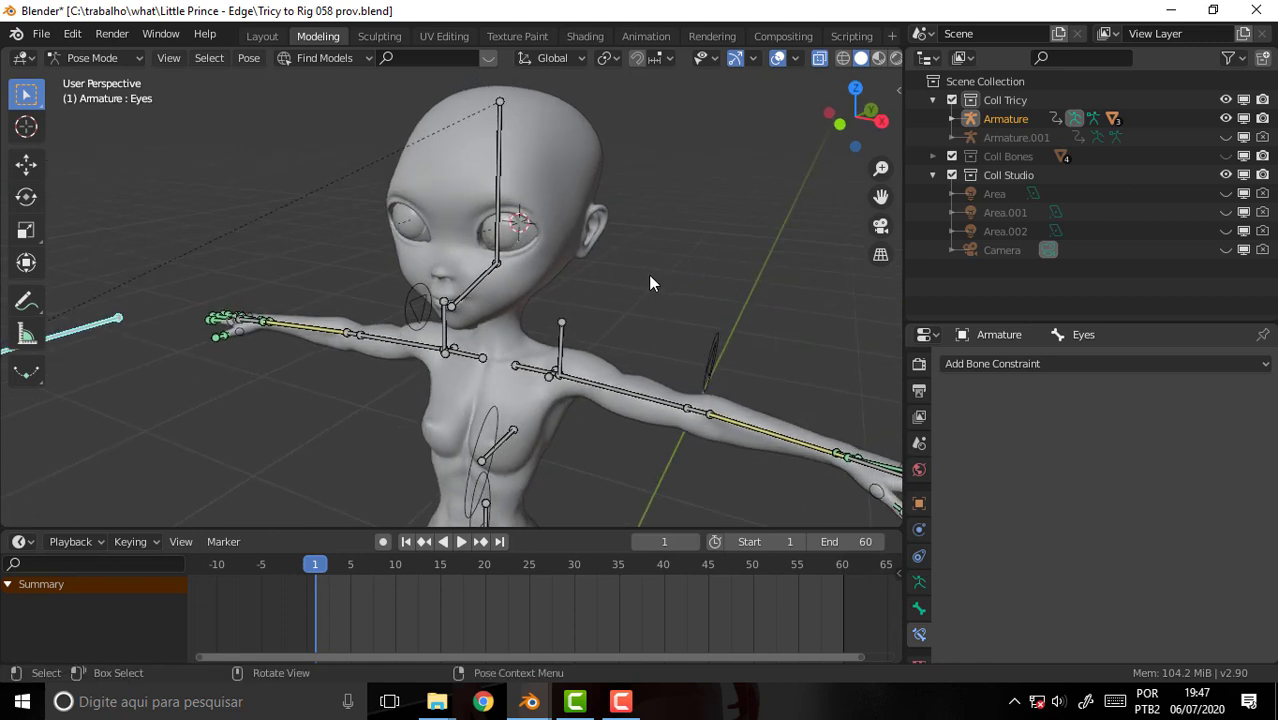
# - Reveal the hidden eye and neck bones with Alt+H and inspect them around the head
pyautogui.hotkey('alt', 'h')
pyautogui.scroll(4, 698, 301)
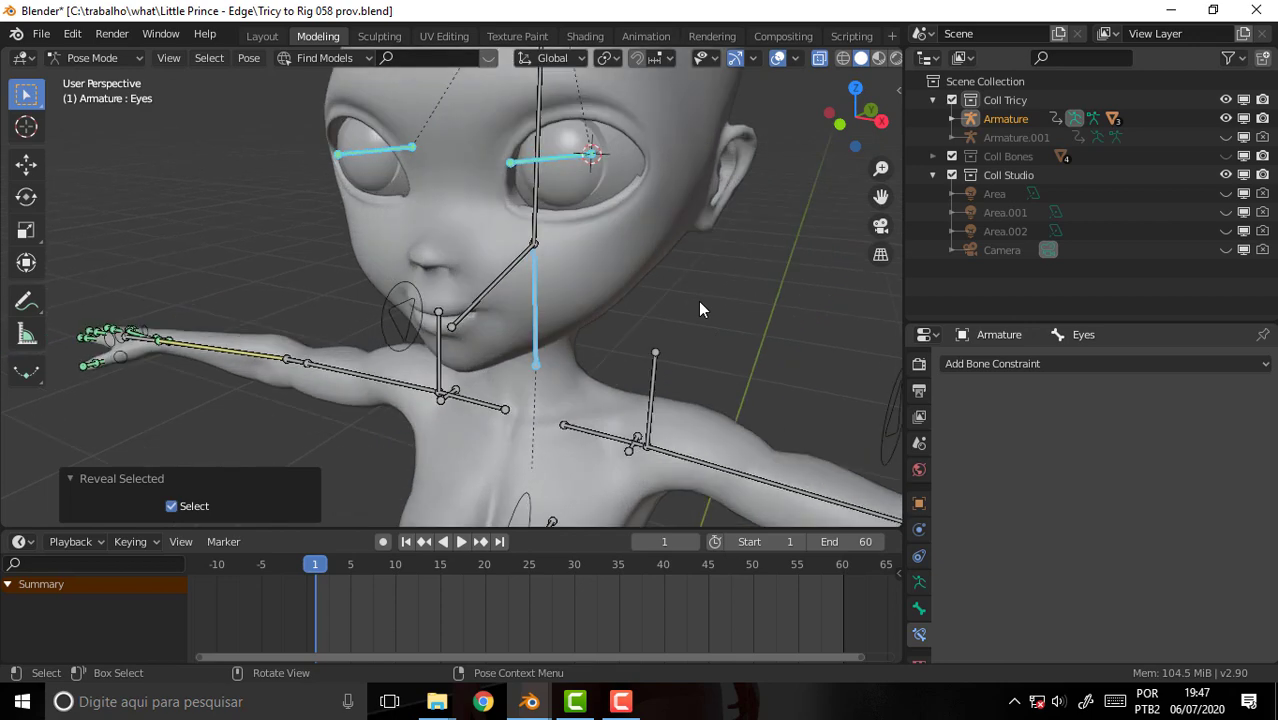
pyautogui.scroll(-3, 698, 301)
pyautogui.moveTo(698, 299)
pyautogui.mouseDown(button='middle')
pyautogui.moveTo(537, 294)
pyautogui.moveTo(712, 295)
pyautogui.mouseUp(button='middle')
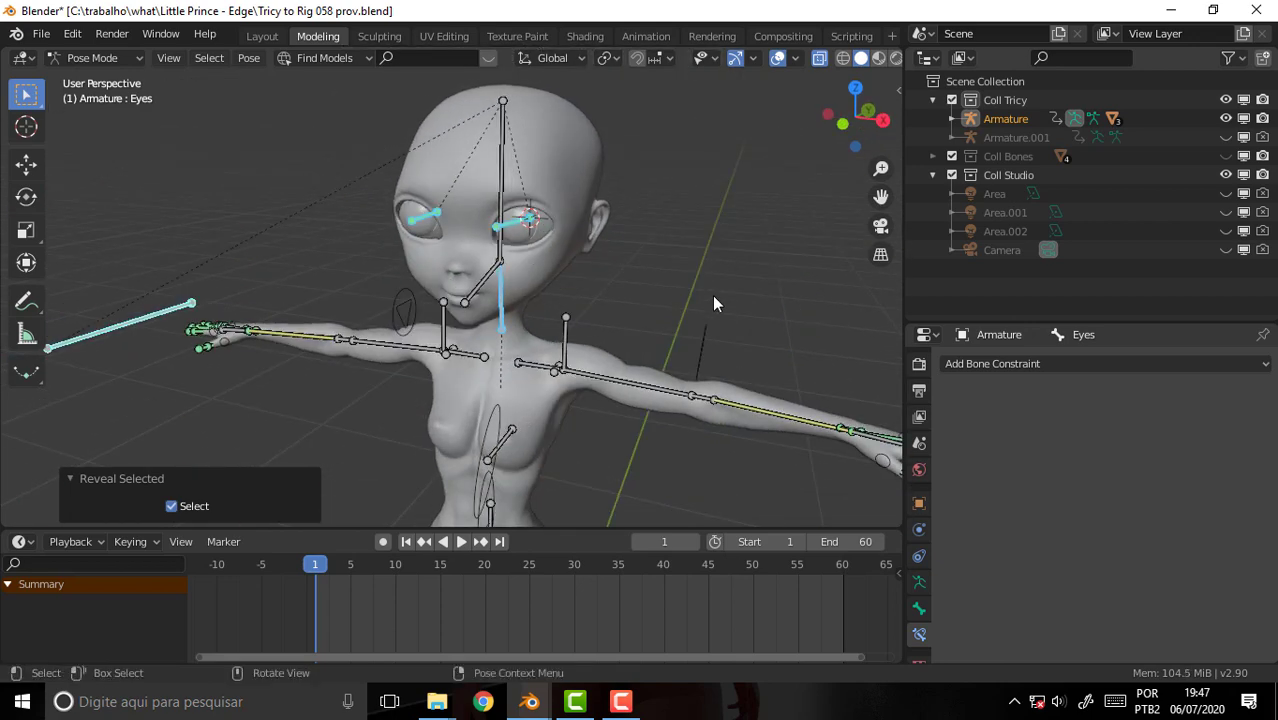
pyautogui.scroll(1, 713, 303)
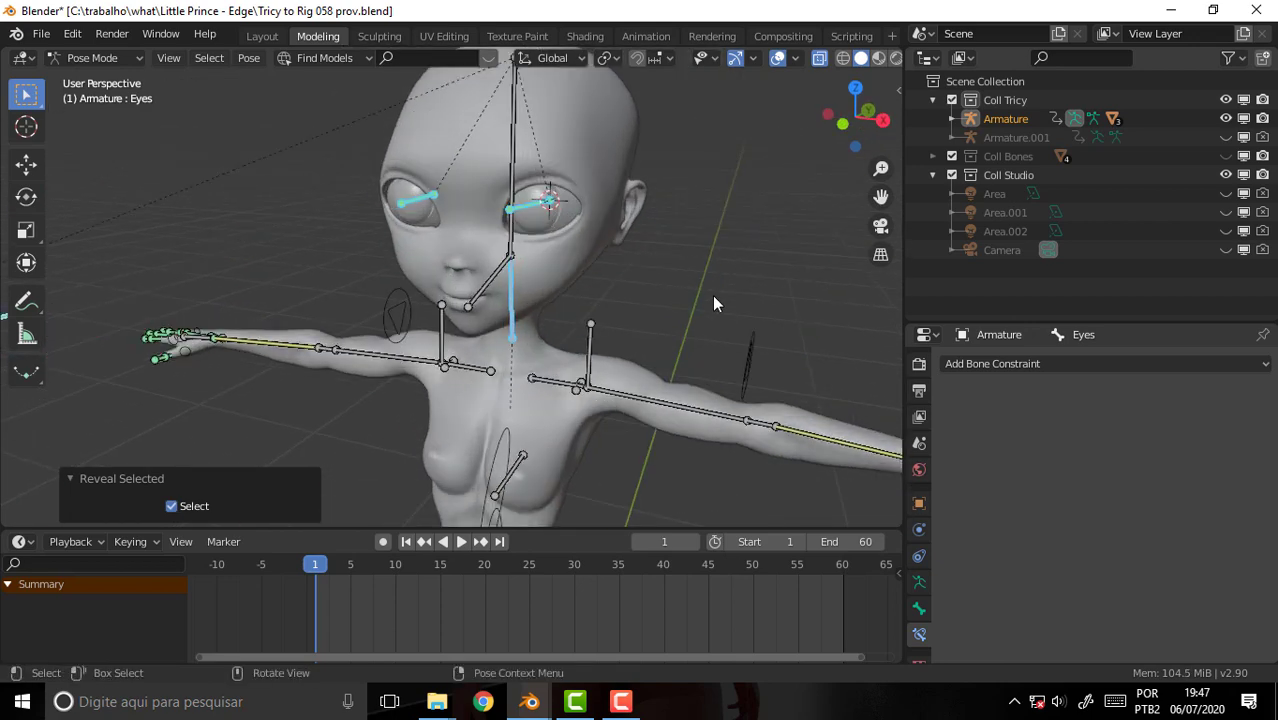
pyautogui.moveTo(712, 295)
pyautogui.mouseDown(button='middle')
pyautogui.moveTo(611, 303)
pyautogui.moveTo(836, 294)
pyautogui.moveTo(708, 319)
pyautogui.mouseUp(button='middle')
pyautogui.scroll(-3, 718, 290)
pyautogui.scroll(3, 718, 290)
pyautogui.scroll(-5, 708, 319)
pyautogui.scroll(2, 711, 266)
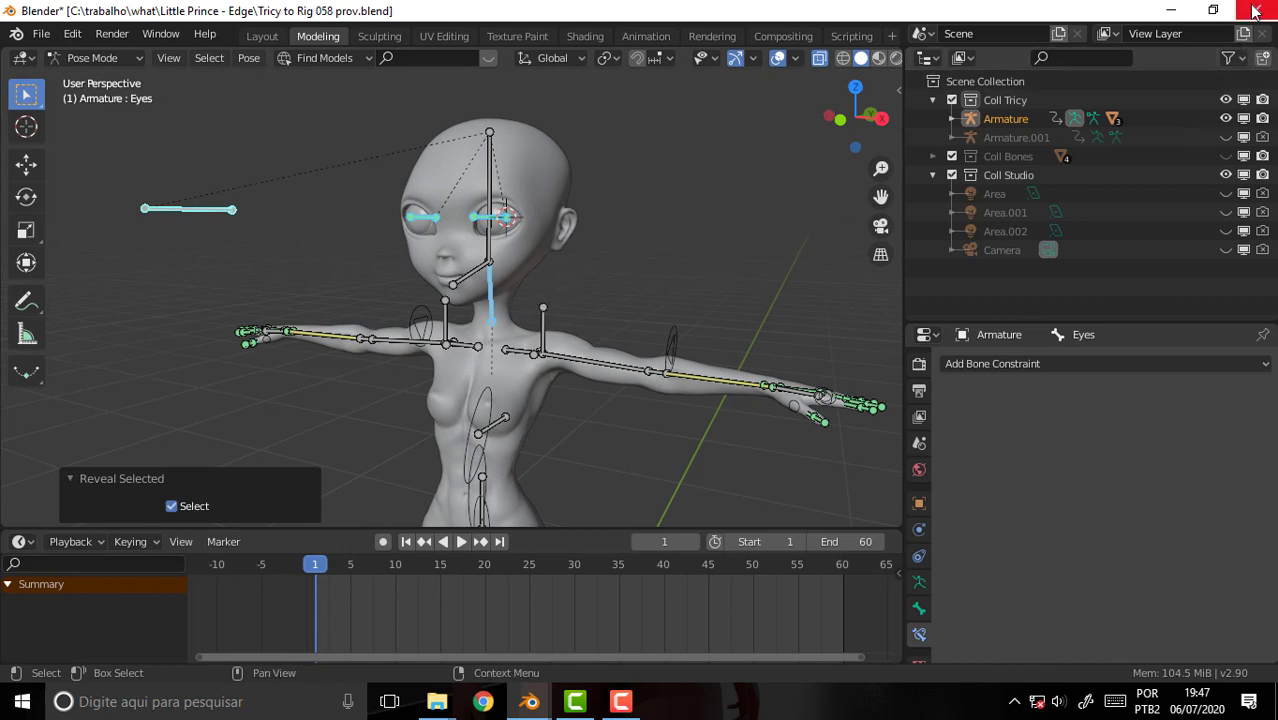
# - Switch to the other Blender window holding Tricy to Rig 057.blend
pyautogui.click(1171, 10)
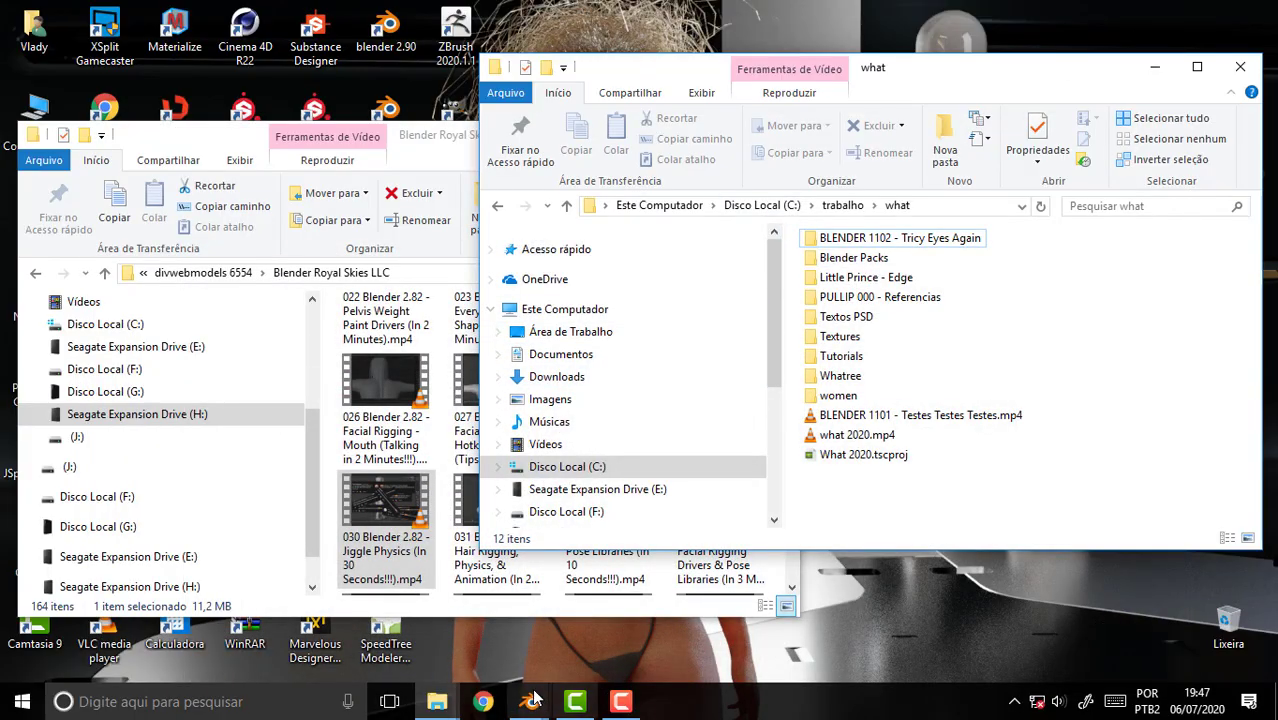
pyautogui.click(530, 701)
pyautogui.click(405, 625)
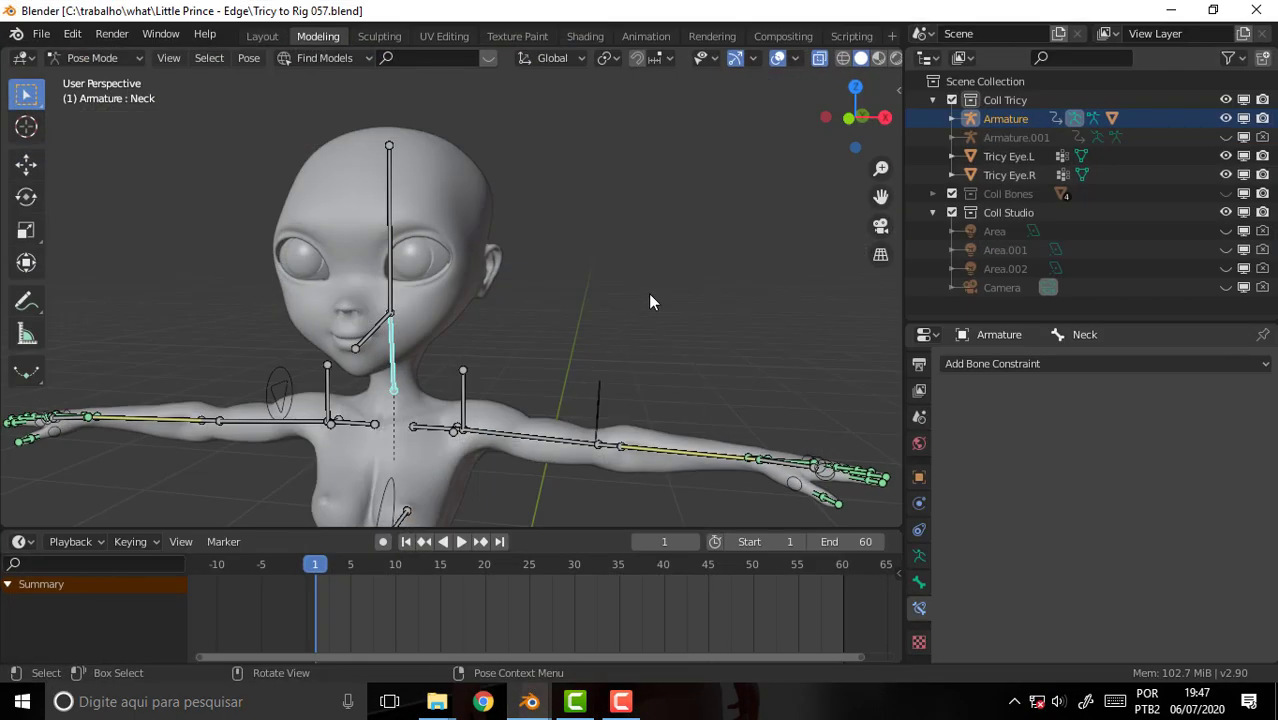
pyautogui.moveTo(641, 268)
pyautogui.mouseDown(button='middle')
pyautogui.moveTo(635, 259)
pyautogui.moveTo(633, 277)
pyautogui.mouseUp(button='middle')
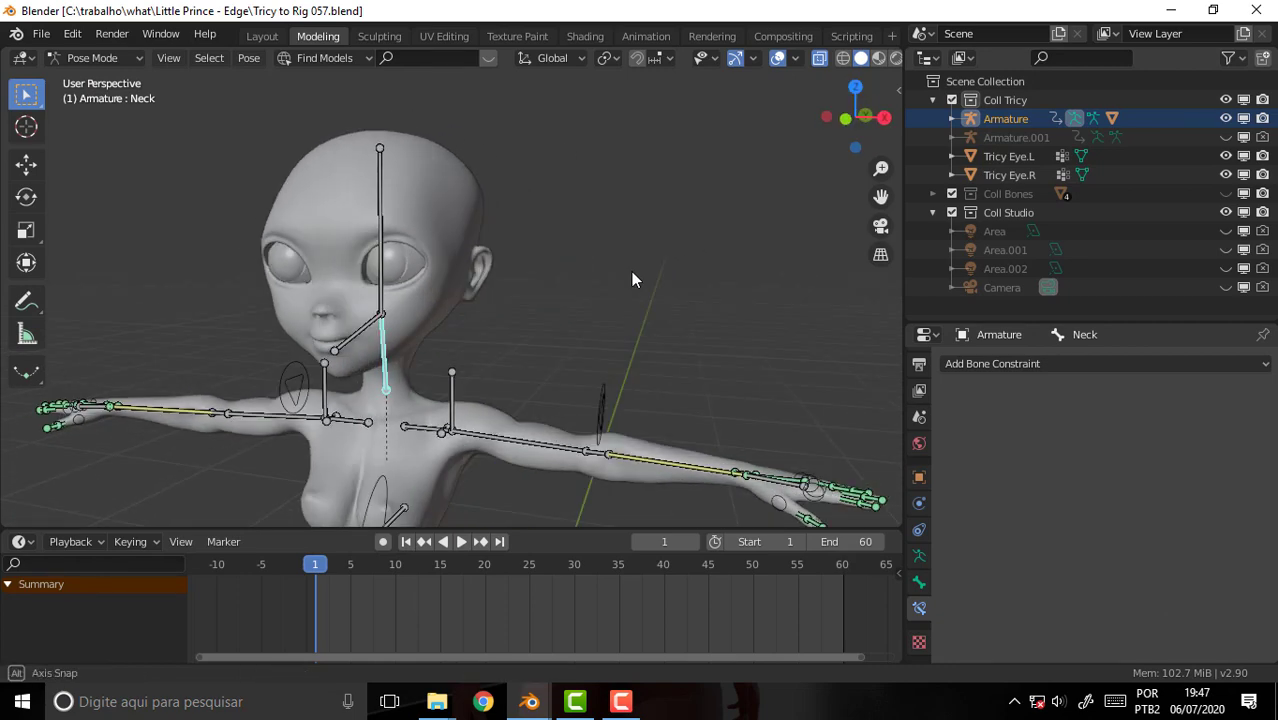
pyautogui.moveTo(877, 194); pyautogui.dragTo(698, 201)
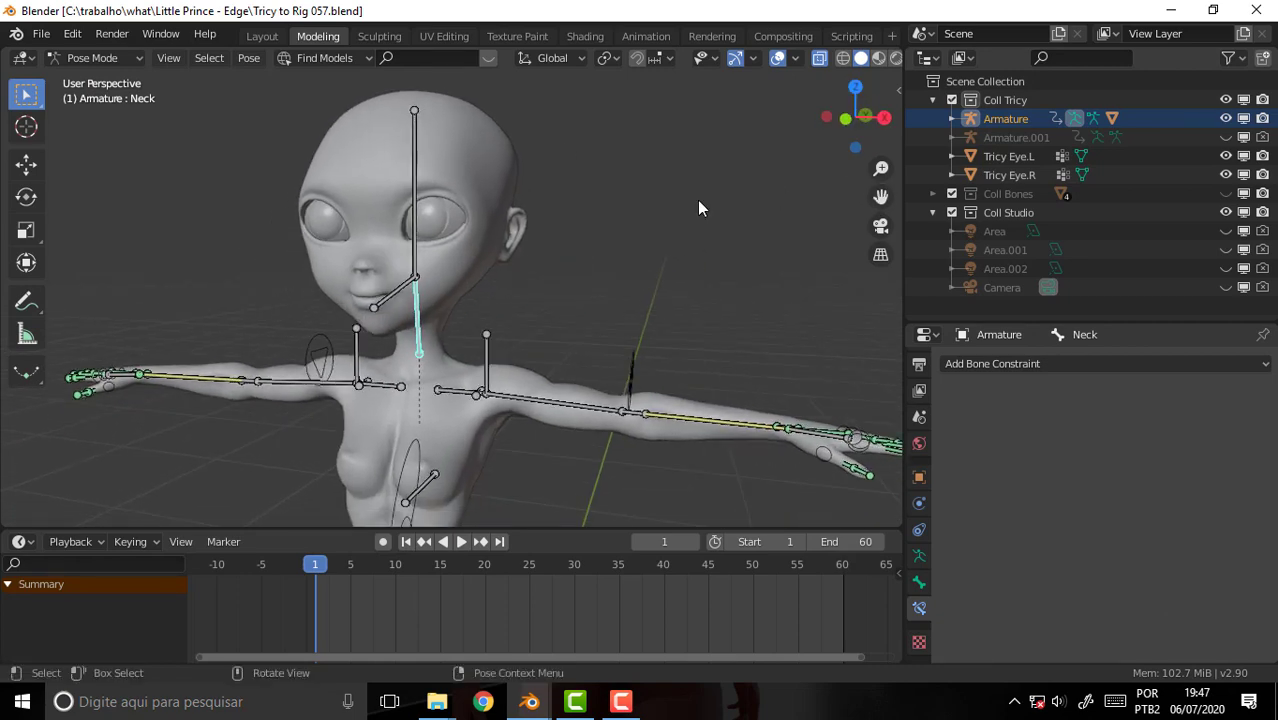
pyautogui.scroll(2, 698, 201)
pyautogui.scroll(-2, 698, 201)
pyautogui.scroll(3, 698, 206)
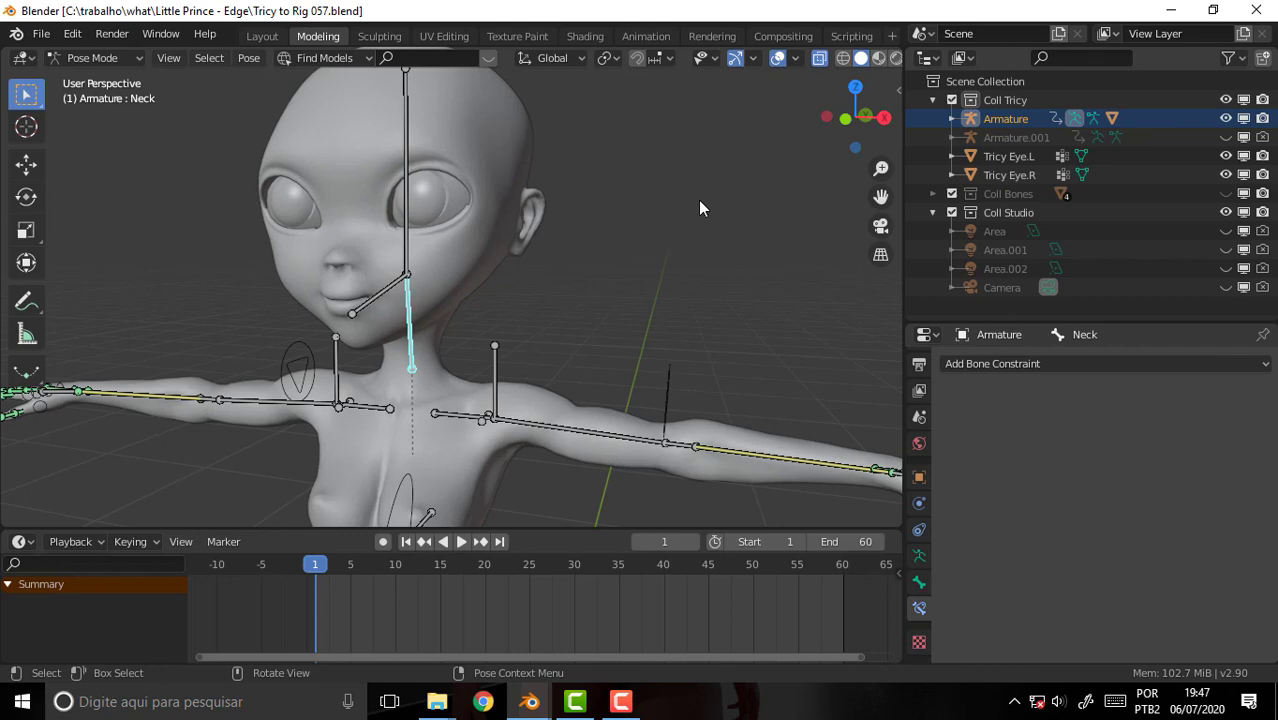
pyautogui.moveTo(698, 206); pyautogui.dragTo(723, 192, button='middle')
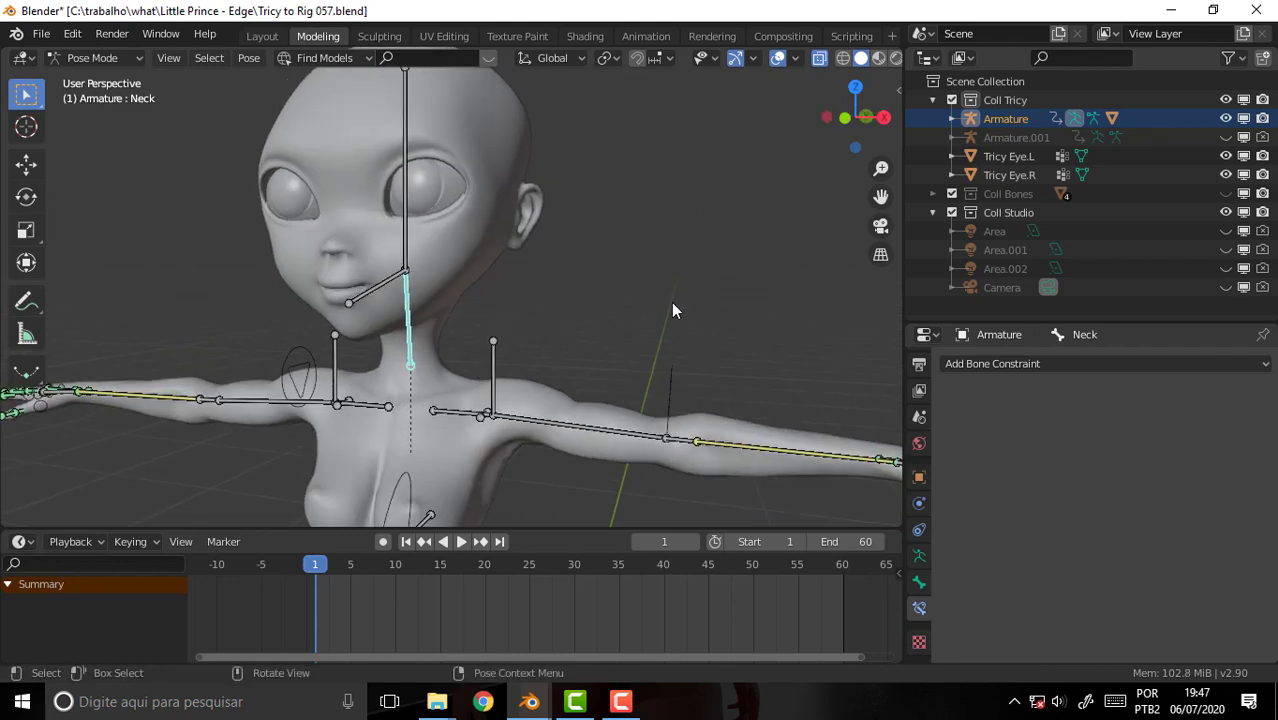
pyautogui.press('r')
pyautogui.press('z')
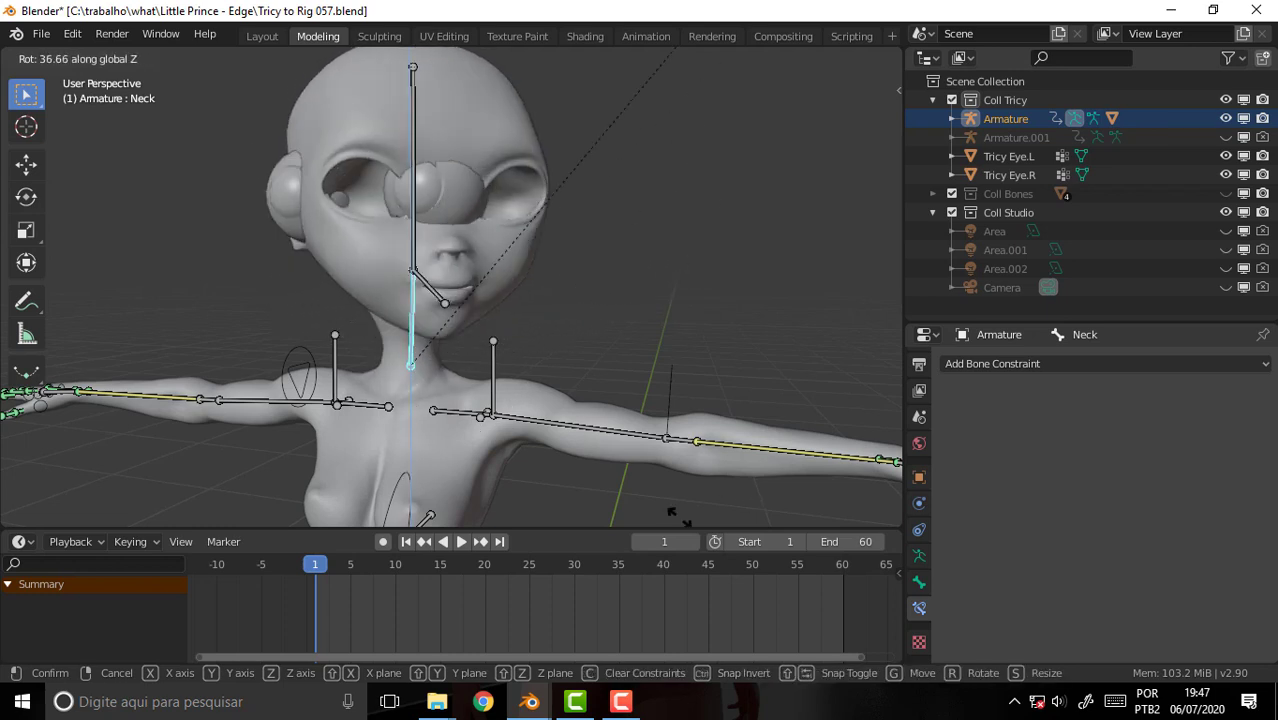
pyautogui.rightClick(655, 143)
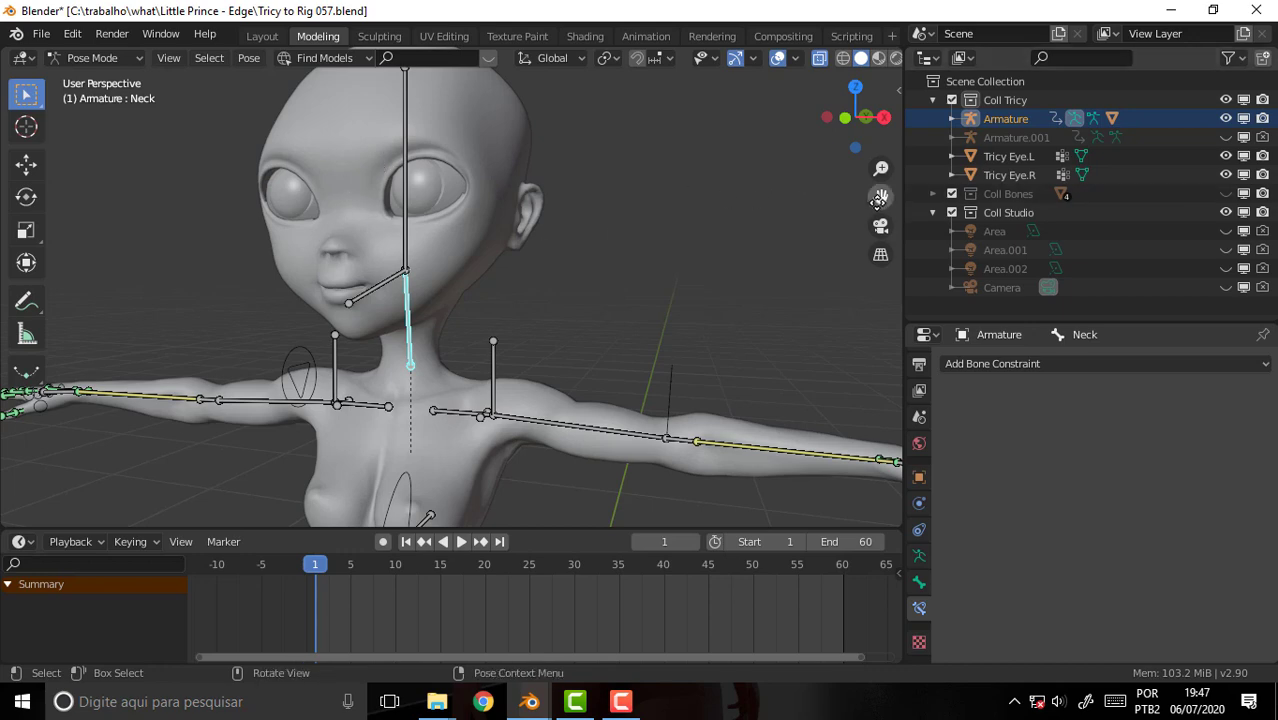
pyautogui.moveTo(797, 178)
pyautogui.mouseDown(button='middle')
pyautogui.moveTo(662, 184)
pyautogui.moveTo(707, 182)
pyautogui.mouseUp(button='middle')
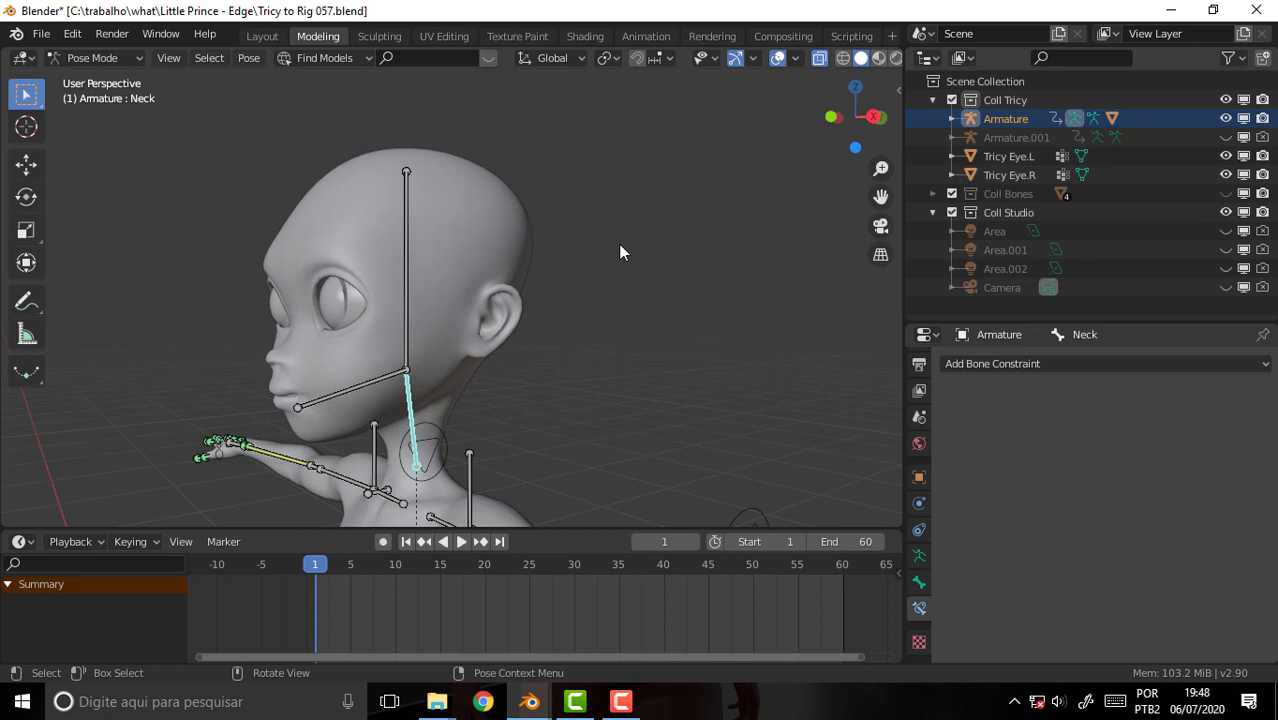
# - In right-side orthographic view, select the Head bone and enter Edit Mode
pyautogui.press('KP_3')
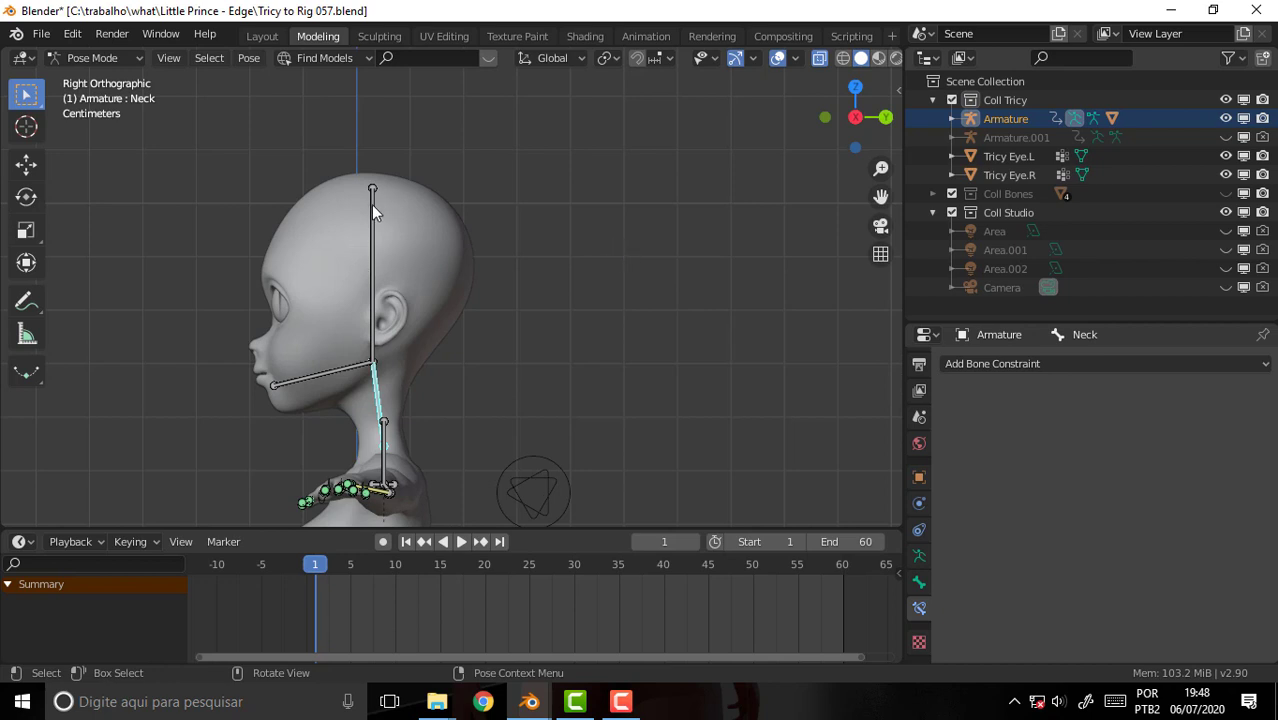
pyautogui.click(371, 204)
pyautogui.click(919, 582)
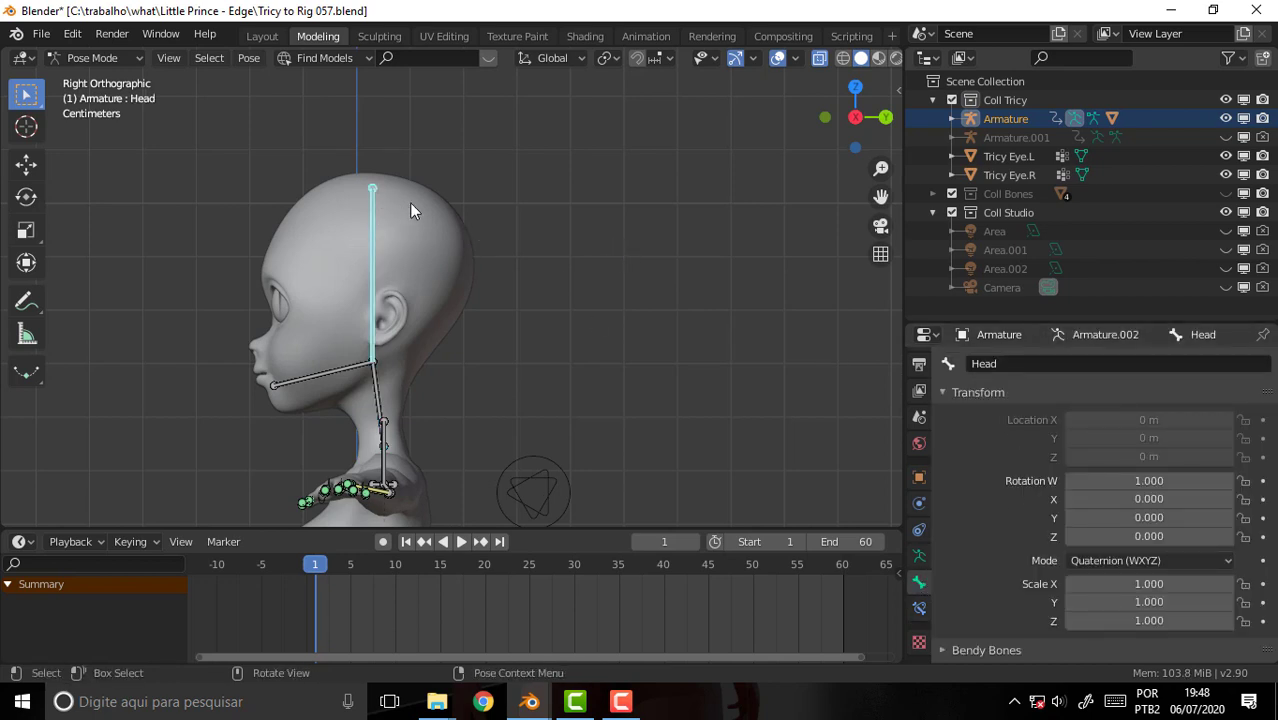
pyautogui.click(107, 57)
pyautogui.click(105, 100)
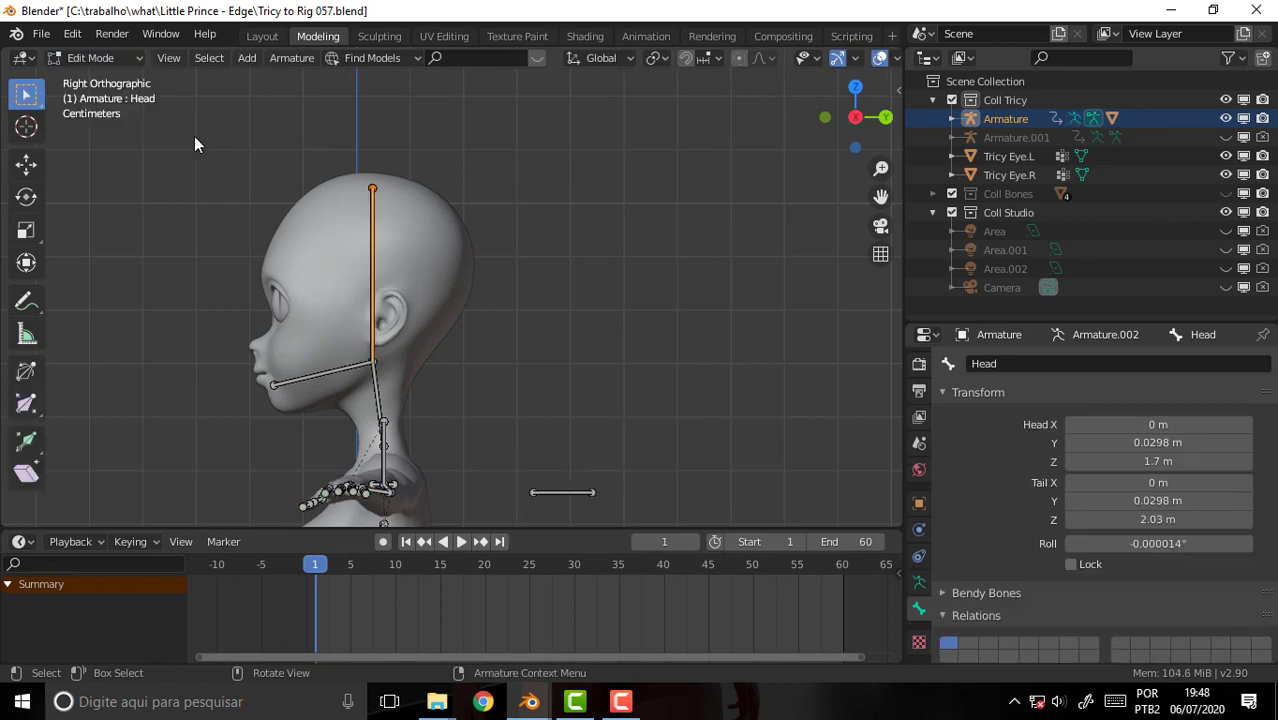
# - Extrude a new Head.001 bone 0.1753 m along Y from the Head bone's tip and select it
pyautogui.click(369, 185)
pyautogui.press('e')
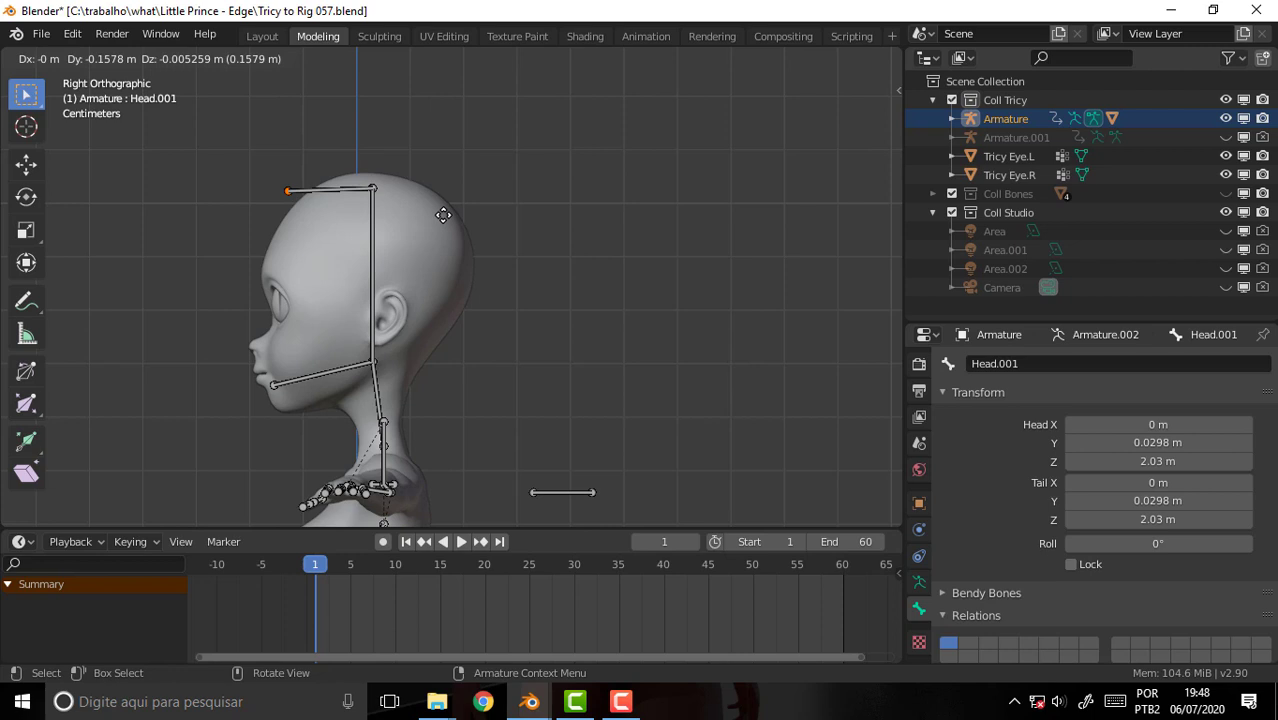
pyautogui.press('y')
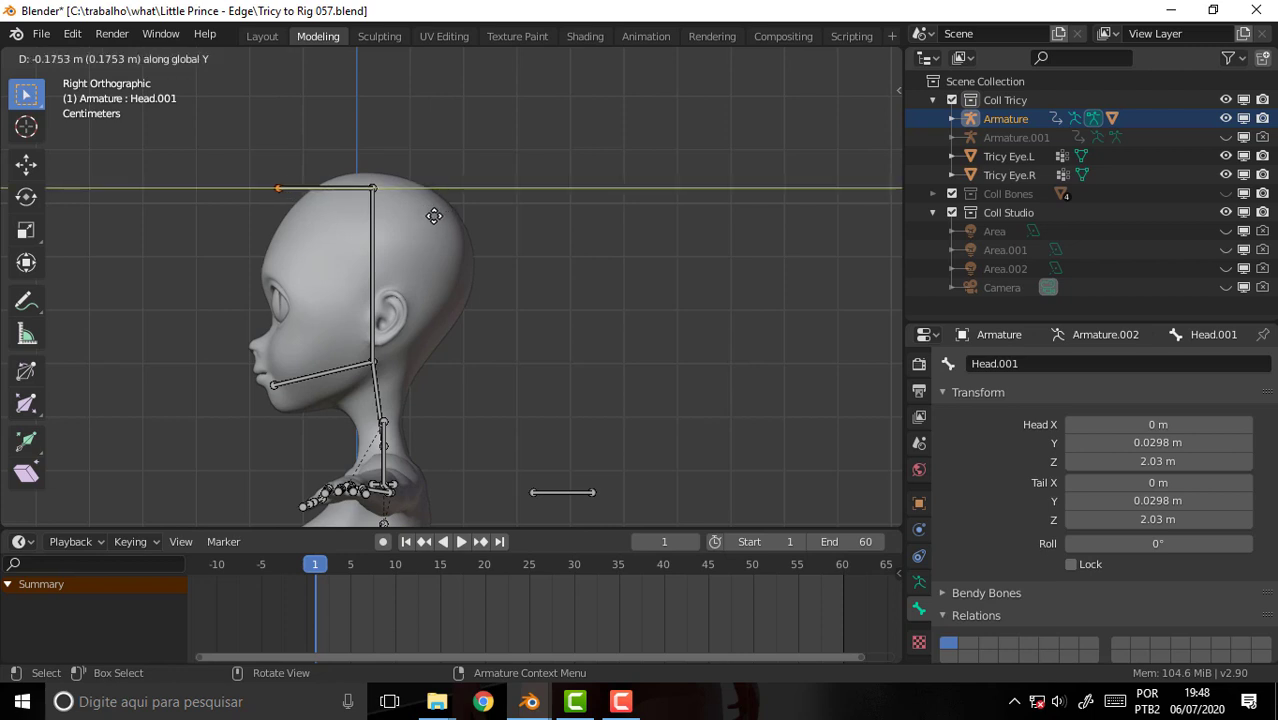
pyautogui.click(433, 216)
pyautogui.moveTo(880, 196); pyautogui.dragTo(1050, 166)
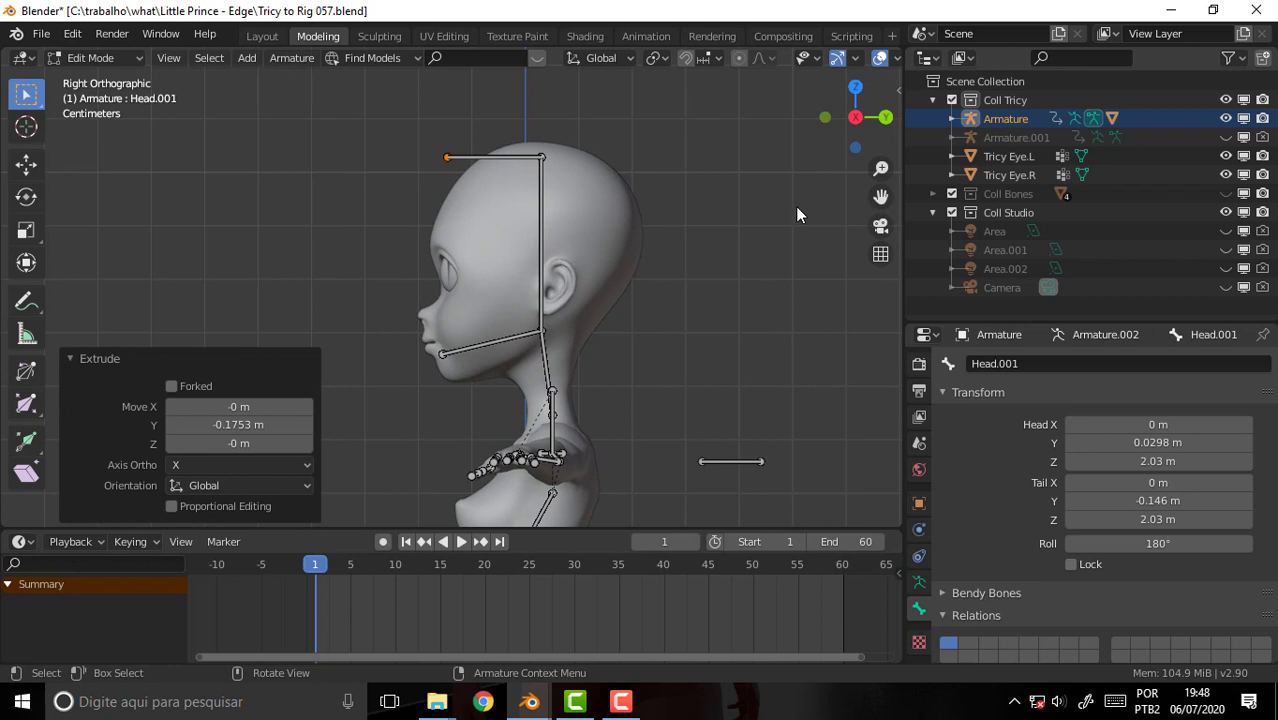
pyautogui.click(491, 158)
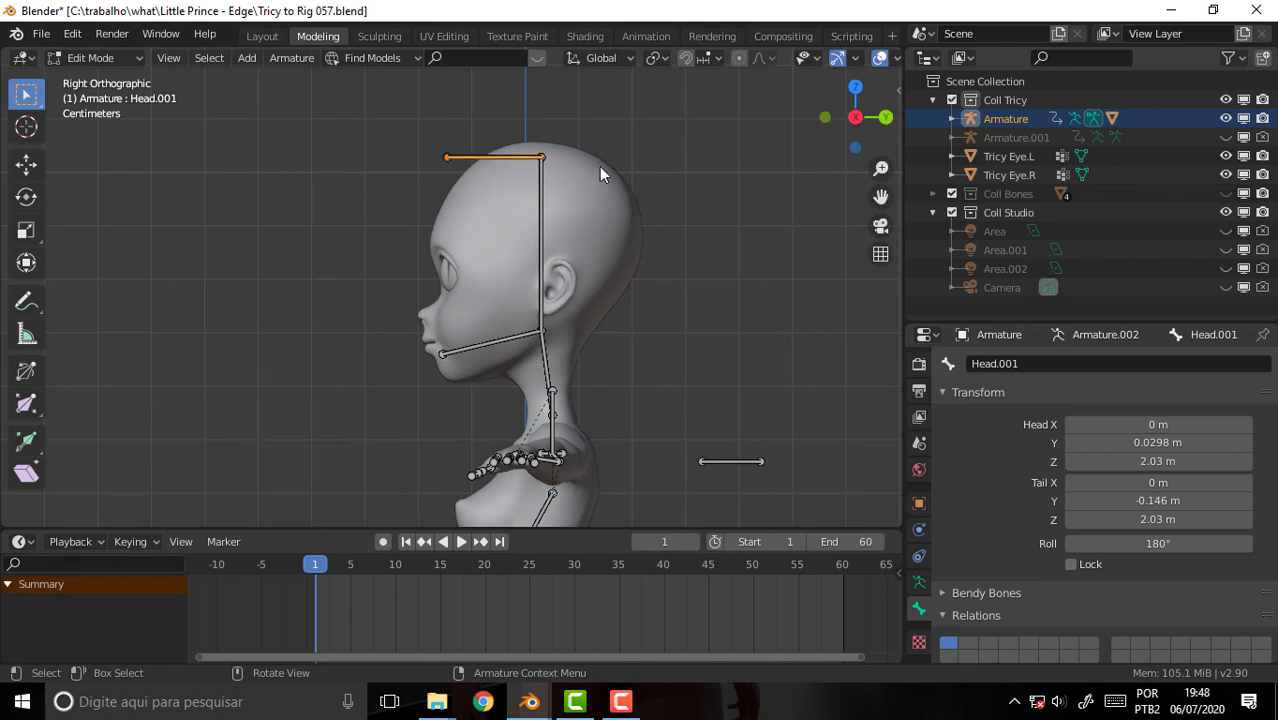
# - Disconnect the new Head.001 bone from the Head bone so it moves freely
pyautogui.rightClick(492, 158)
pyautogui.moveTo(378, 162)
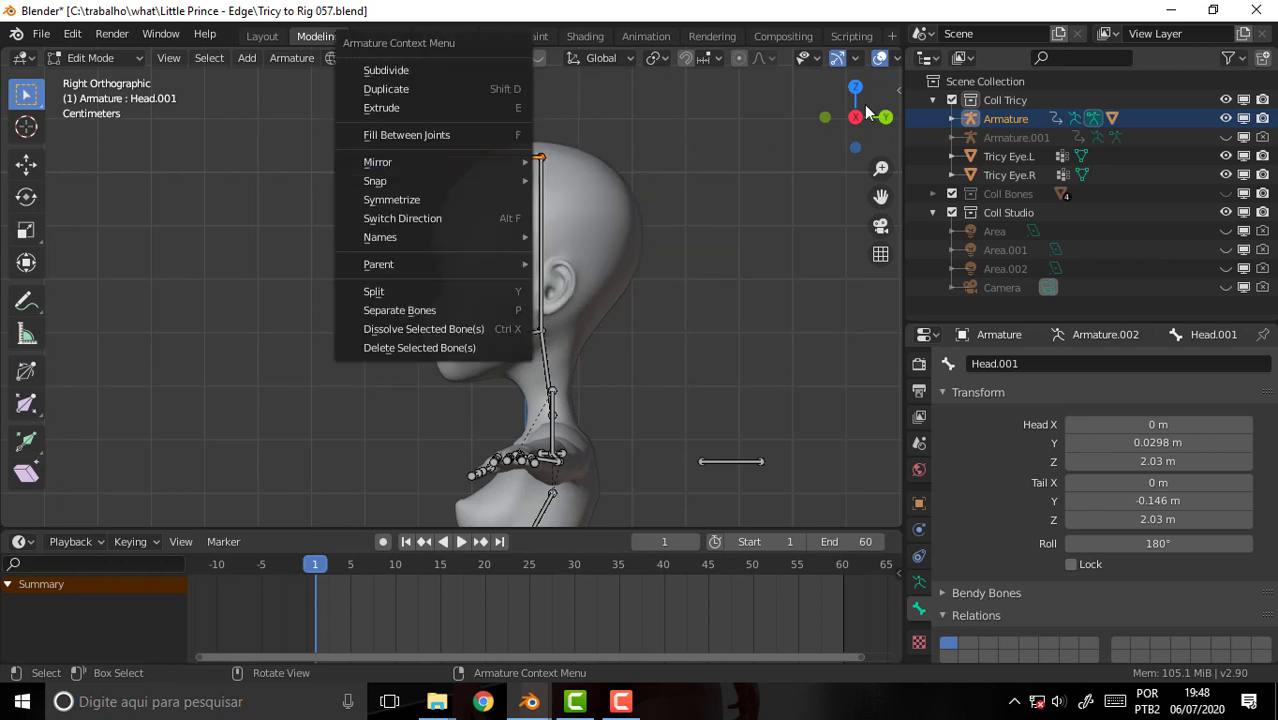
pyautogui.hotkey('alt', 'p')
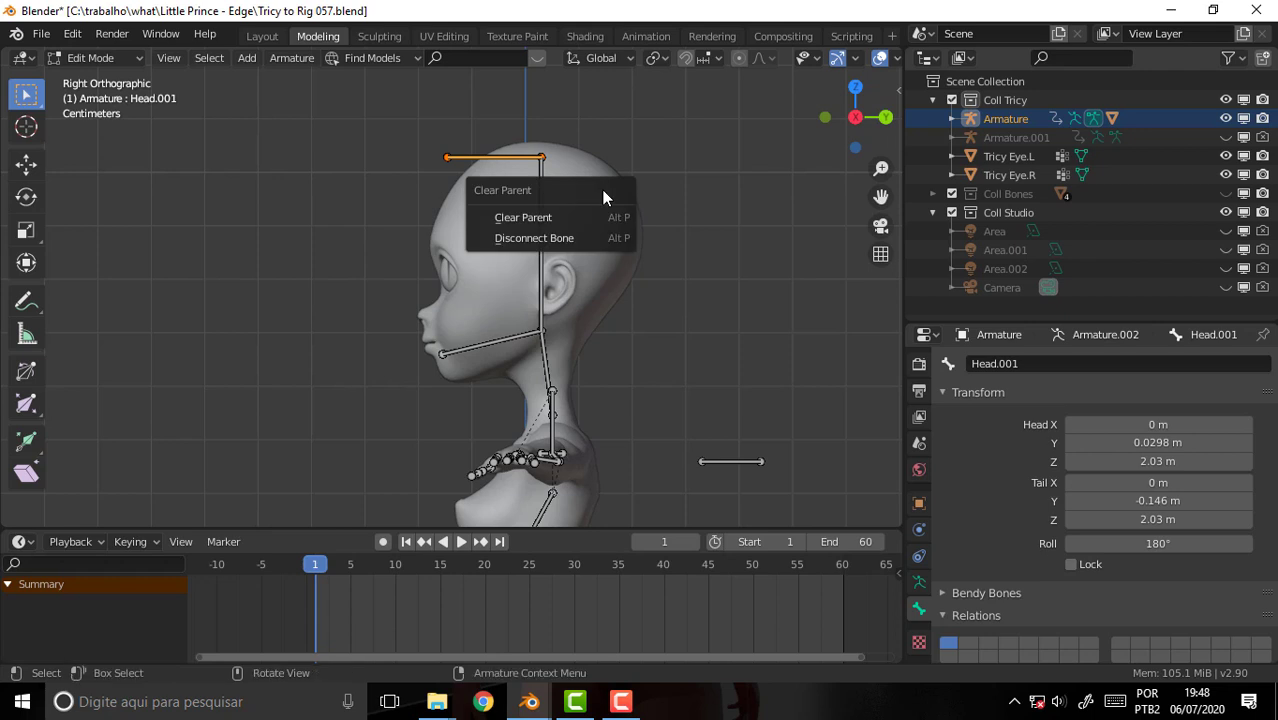
pyautogui.click(532, 245)
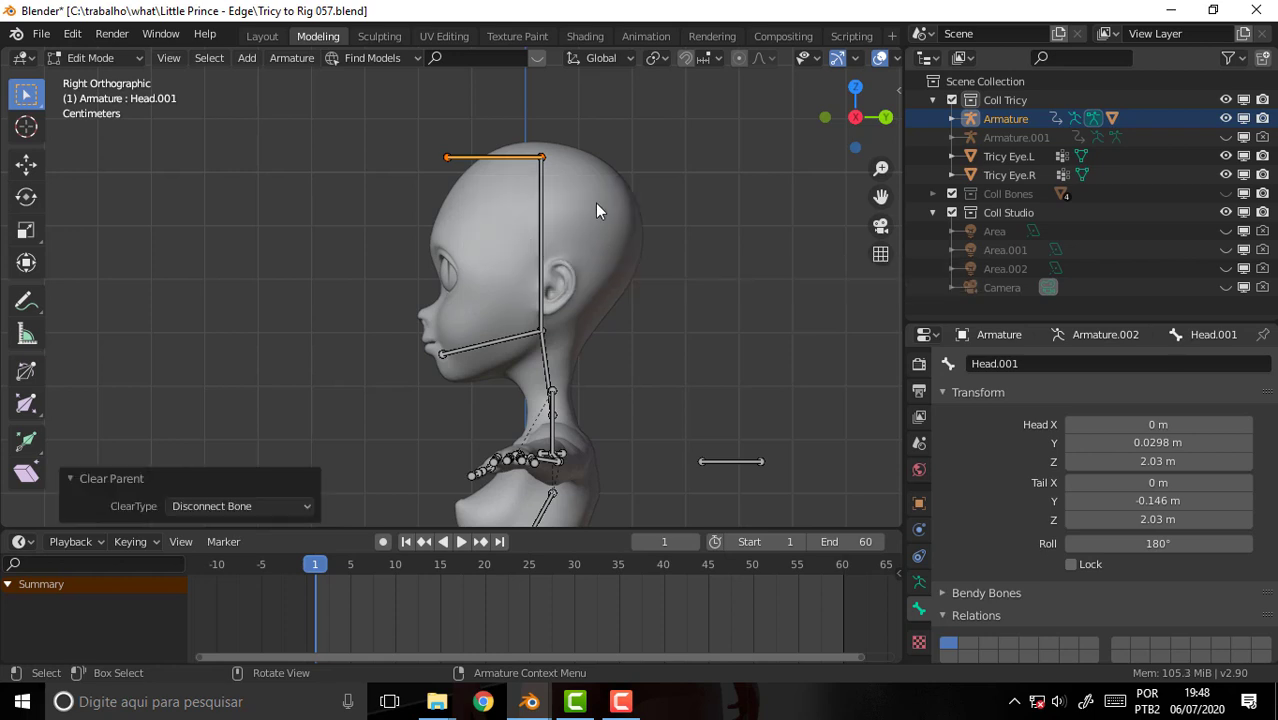
pyautogui.press('g')
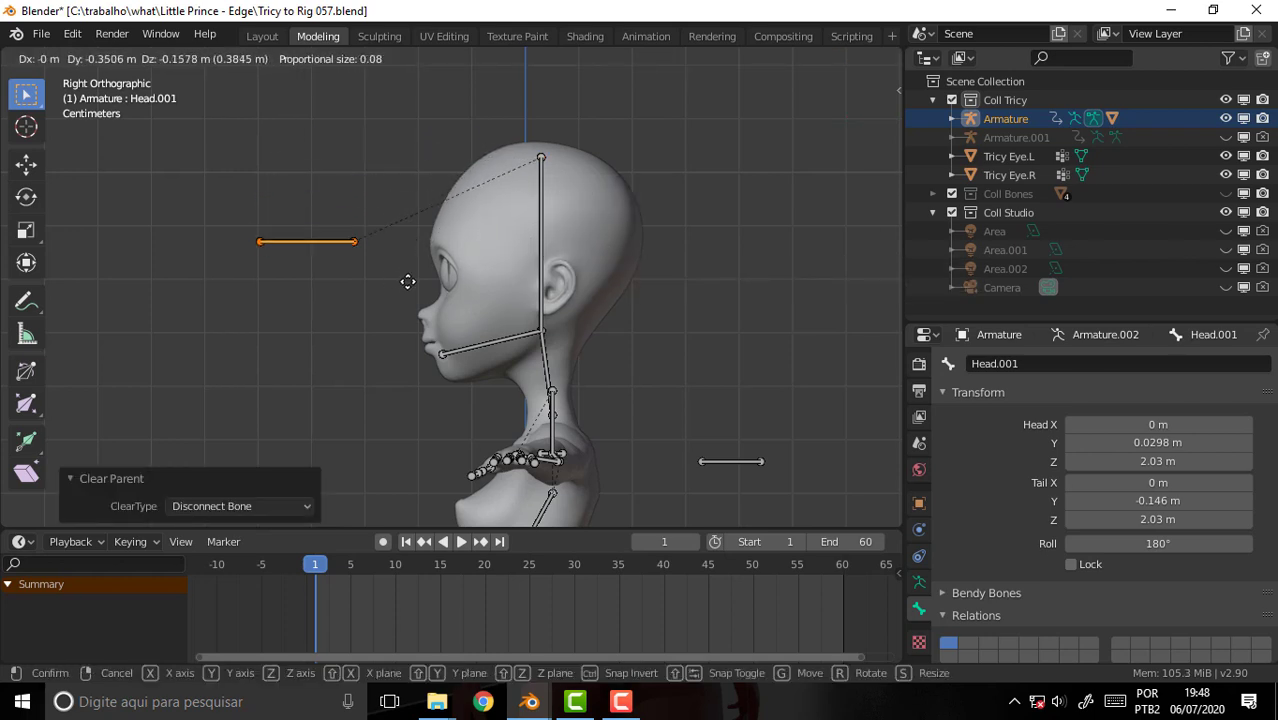
# - Flip the bone 180° and place it before the face, Y -0.995 to -0.82 m at Z 1.84 m
pyautogui.click(335, 289)
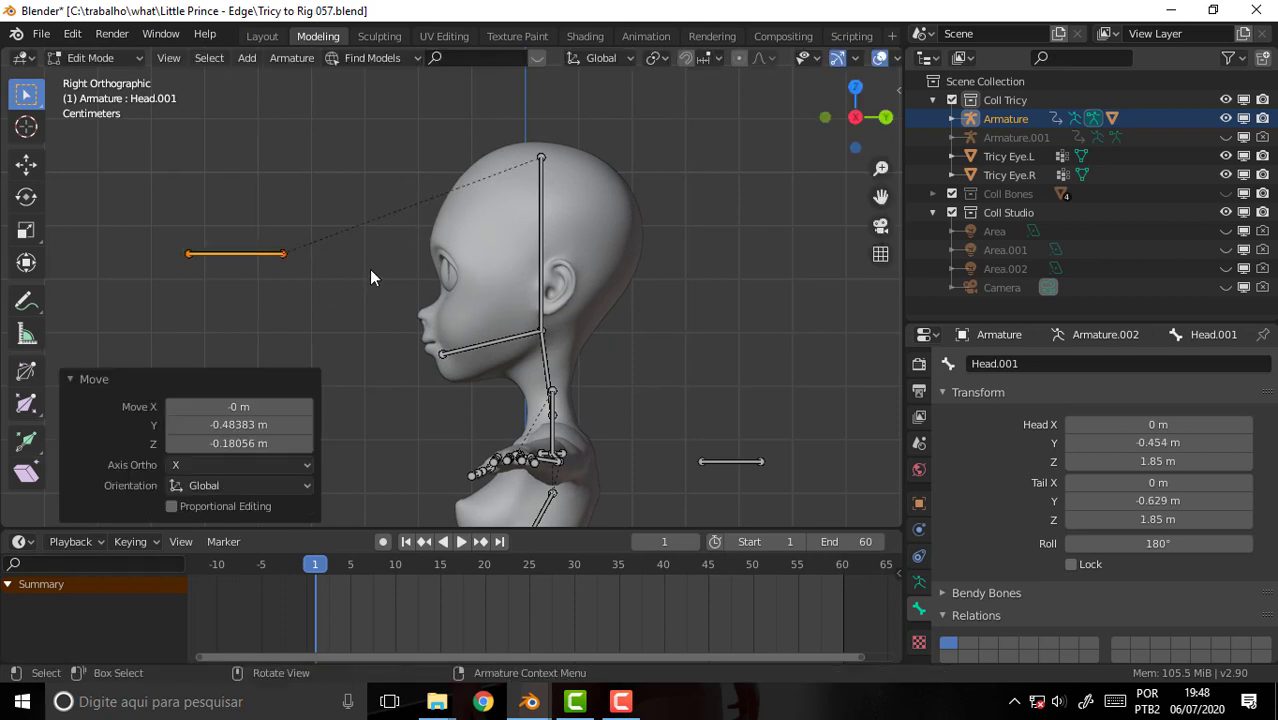
pyautogui.press('r')
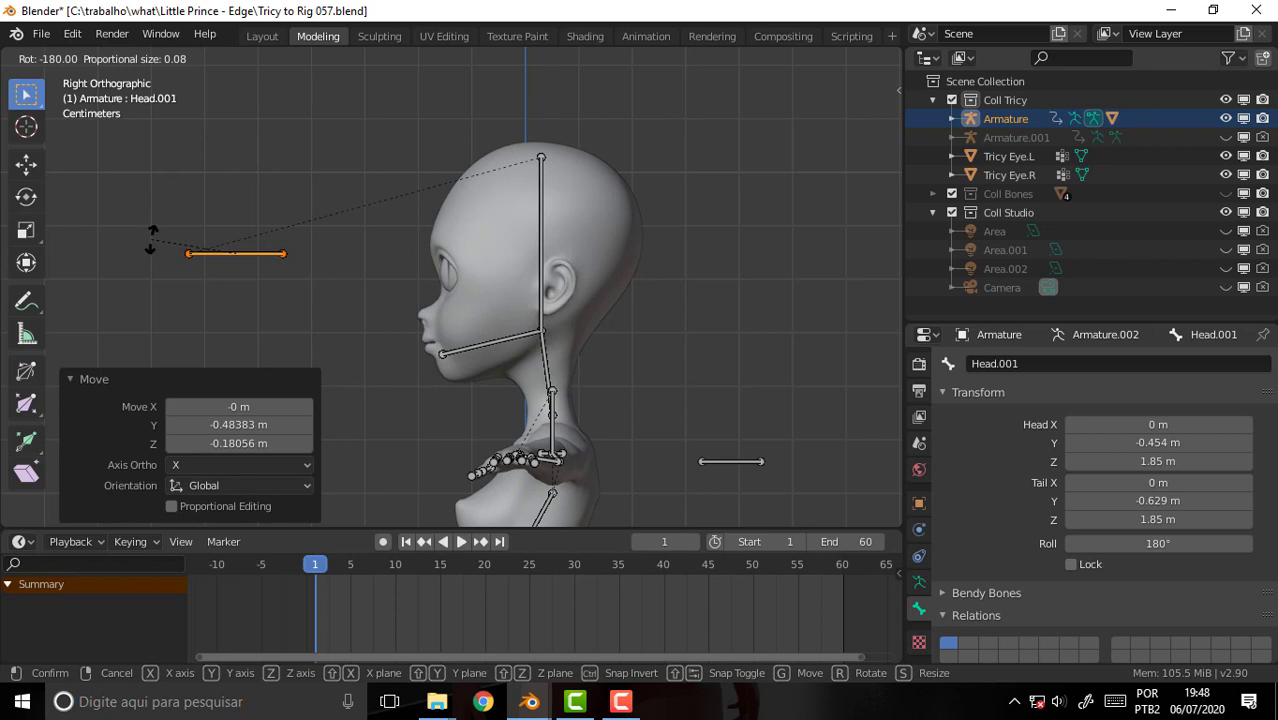
pyautogui.click(152, 239)
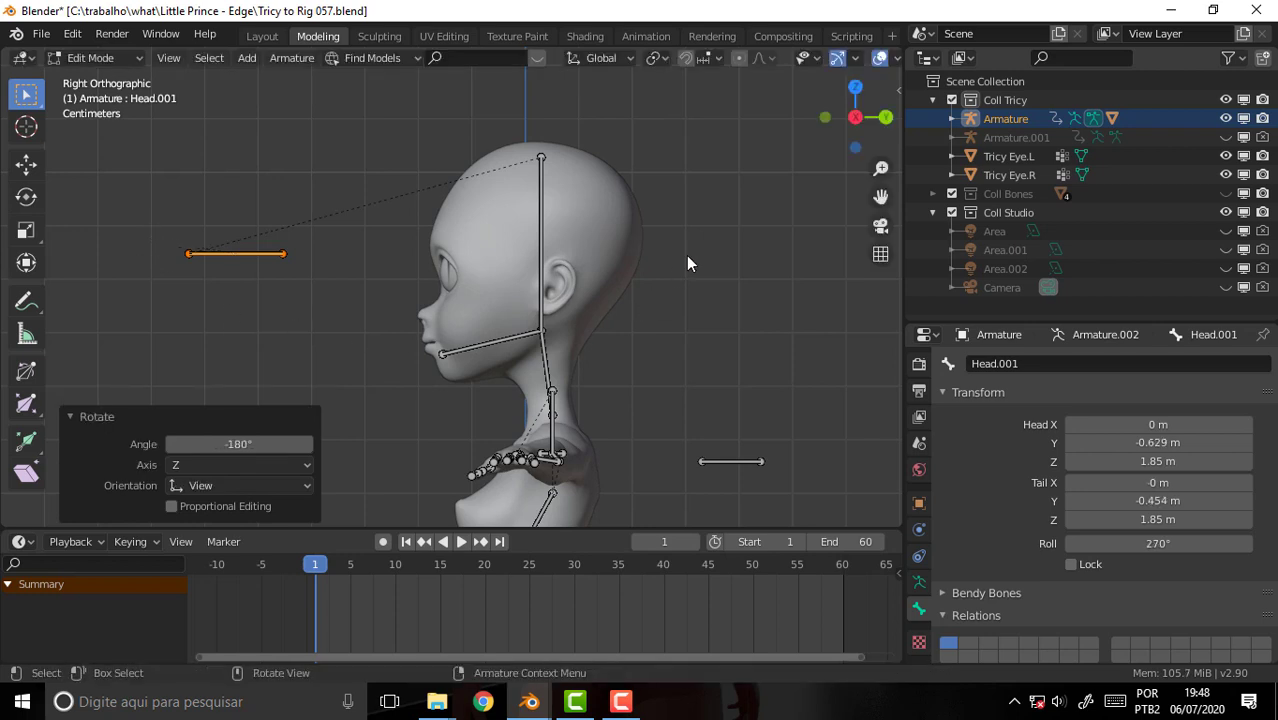
pyautogui.scroll(-2, 502, 215)
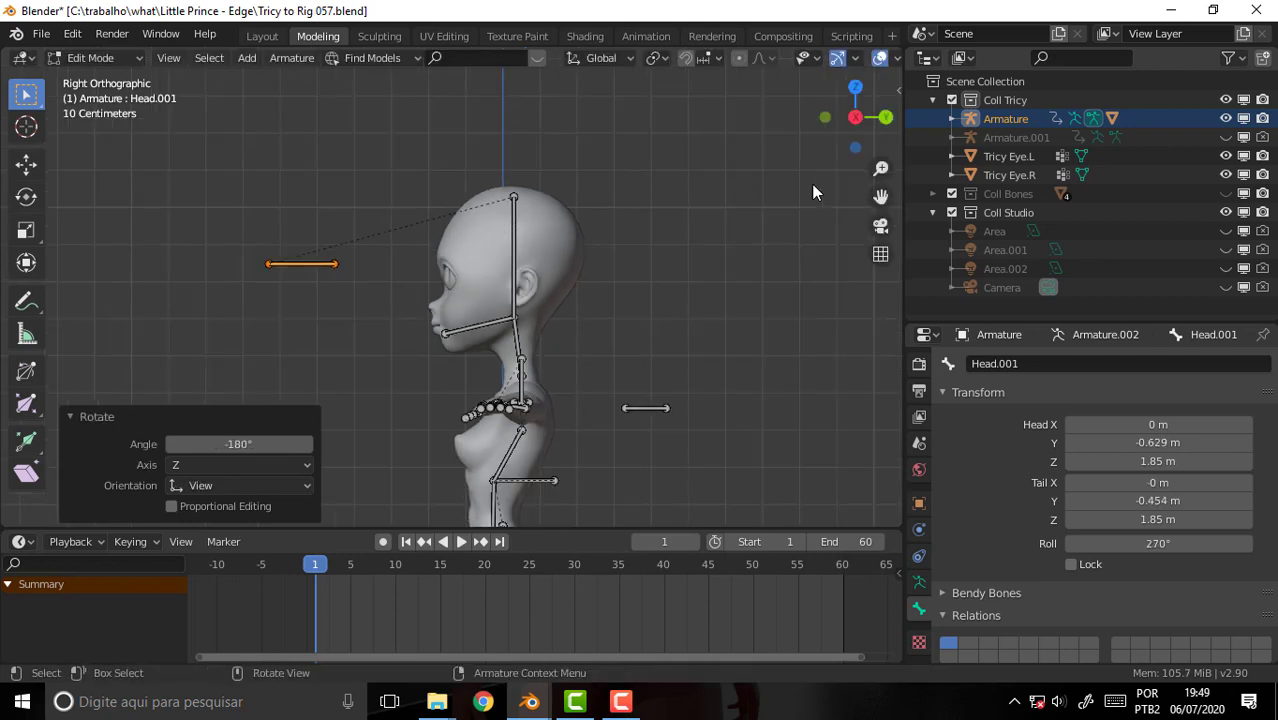
pyautogui.press('g')
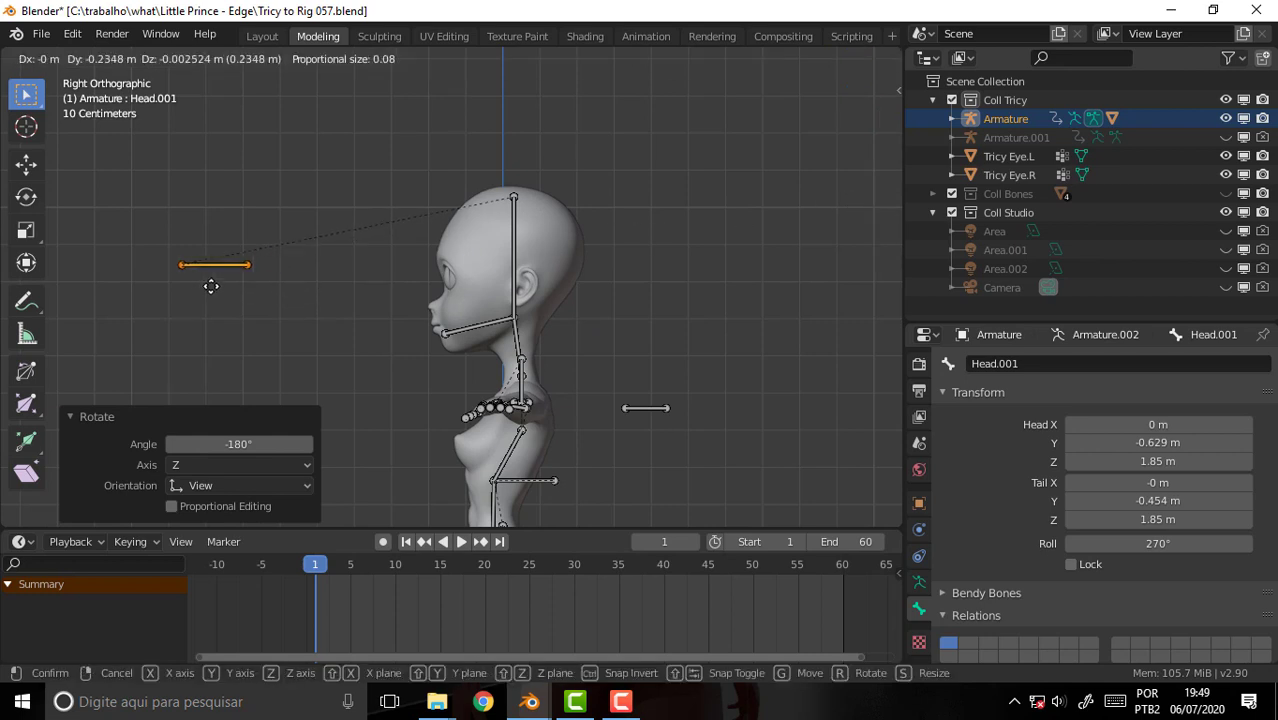
pyautogui.click(180, 289)
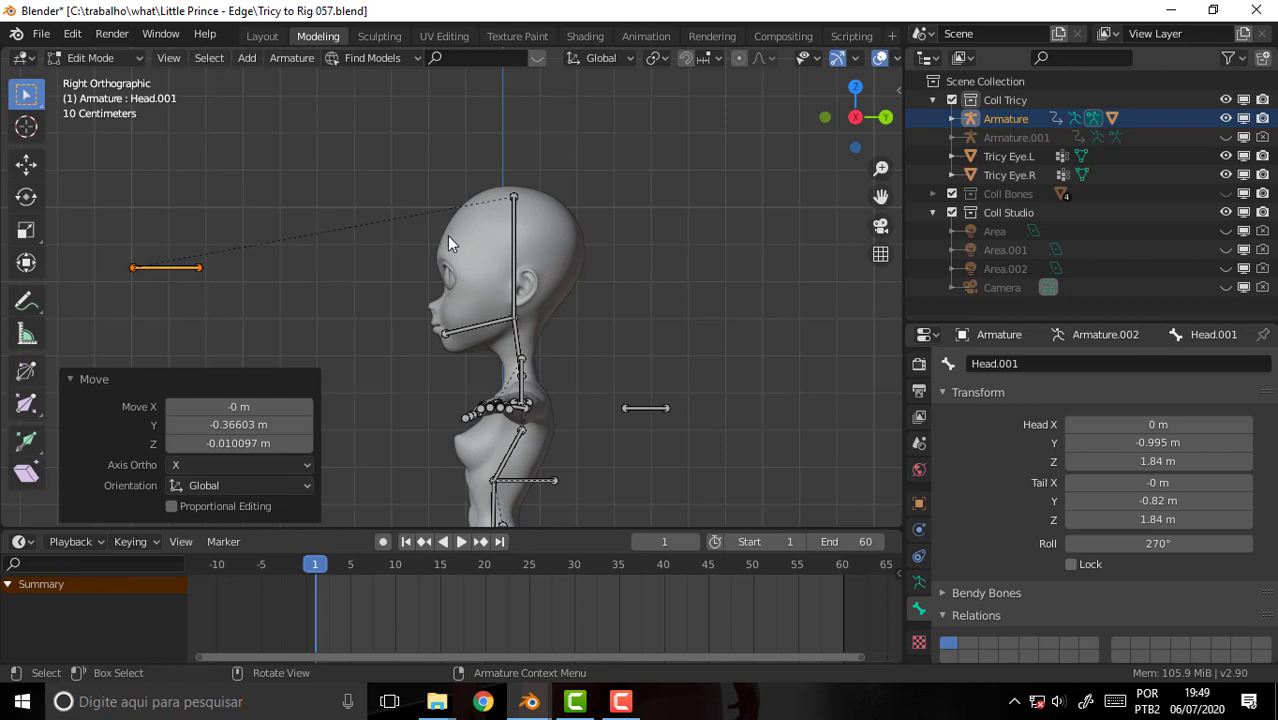
pyautogui.moveTo(447, 235)
pyautogui.mouseDown(button='middle')
pyautogui.moveTo(572, 244)
pyautogui.moveTo(560, 248)
pyautogui.mouseUp(button='middle')
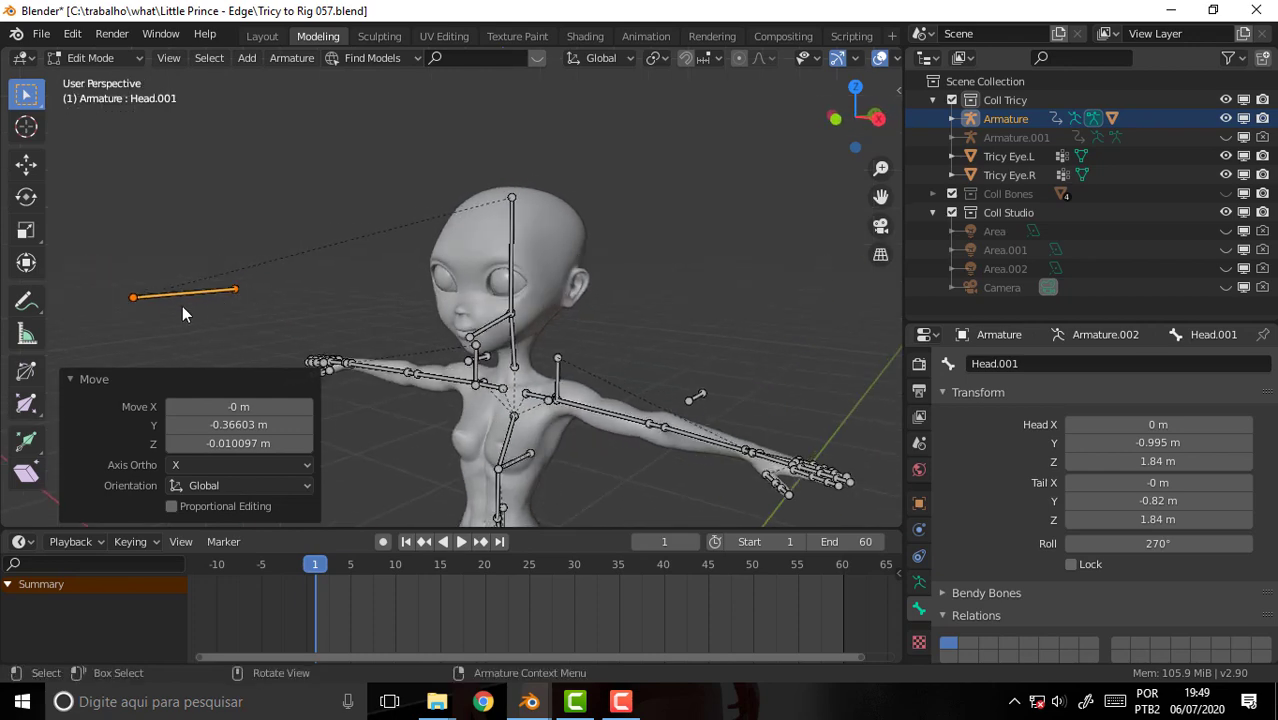
# - Orbit and zoom to a frontal three-quarter view of the rig
pyautogui.moveTo(741, 141); pyautogui.dragTo(631, 133, button='middle')
pyautogui.scroll(-1, 631, 133)
pyautogui.scroll(-1, 631, 133)
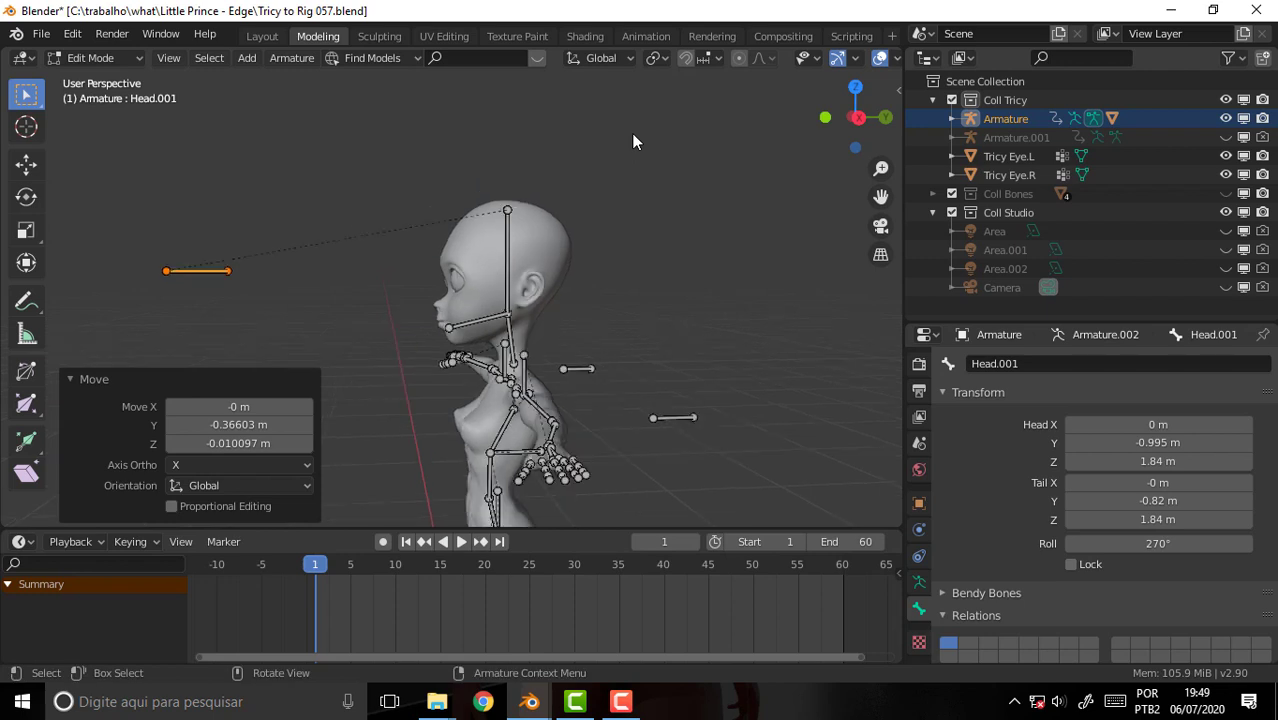
pyautogui.scroll(2, 631, 133)
pyautogui.scroll(1, 631, 133)
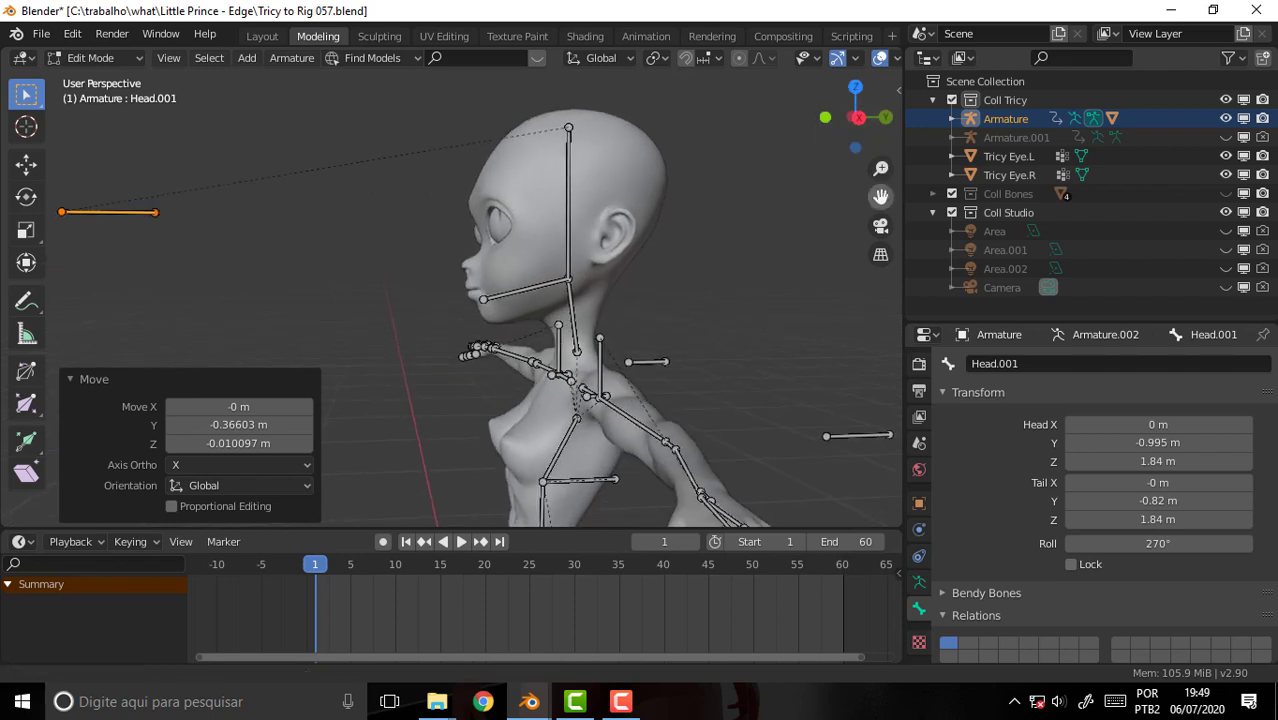
pyautogui.moveTo(818, 128)
pyautogui.mouseDown(button='middle')
pyautogui.moveTo(783, 235)
pyautogui.moveTo(727, 250)
pyautogui.moveTo(764, 258)
pyautogui.mouseUp(button='middle')
pyautogui.scroll(-2, 783, 235)
# - Rename the Head.001 bone to Eyes in Bone Properties
pyautogui.click(1012, 363)
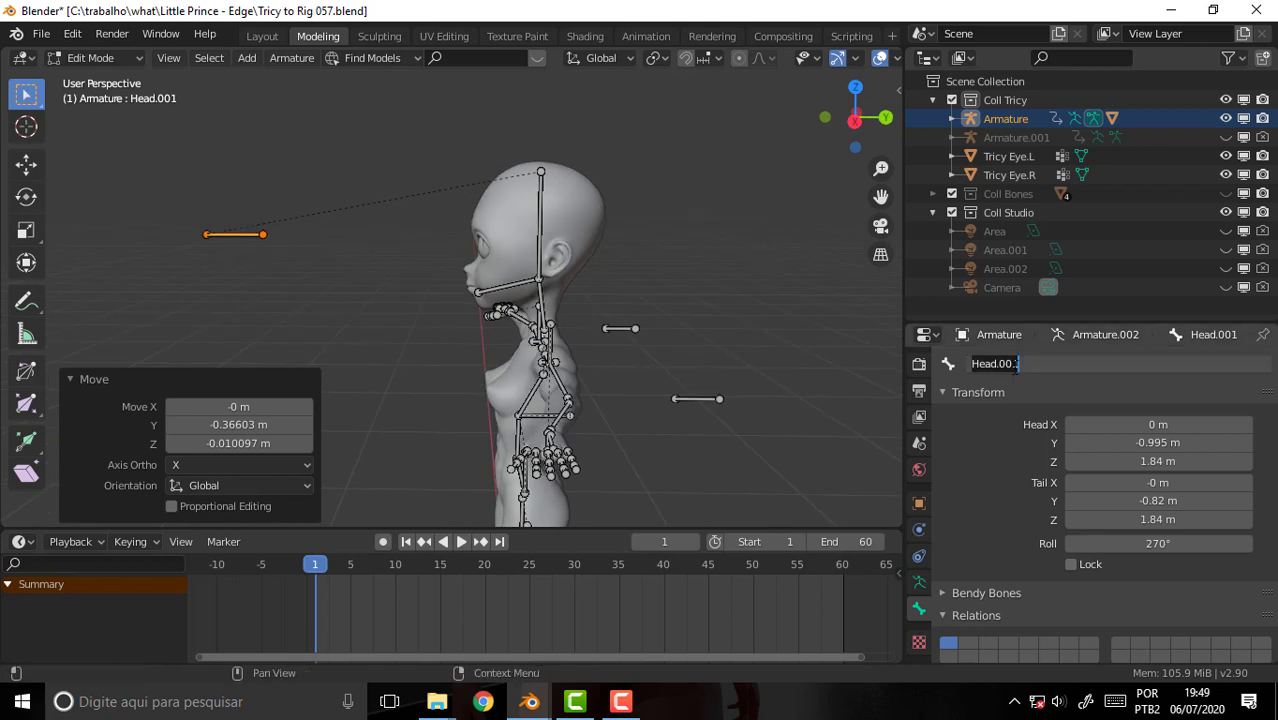
pyautogui.press('BackSpace')
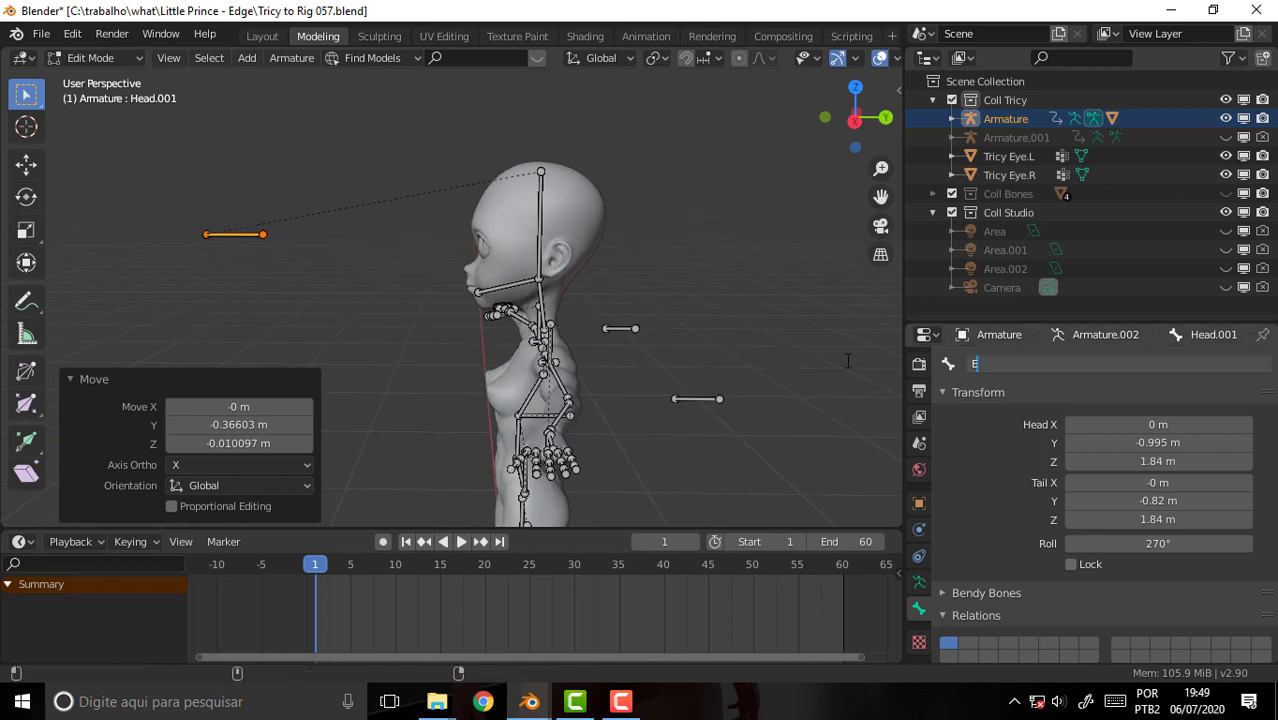
pyautogui.write('Eyes')
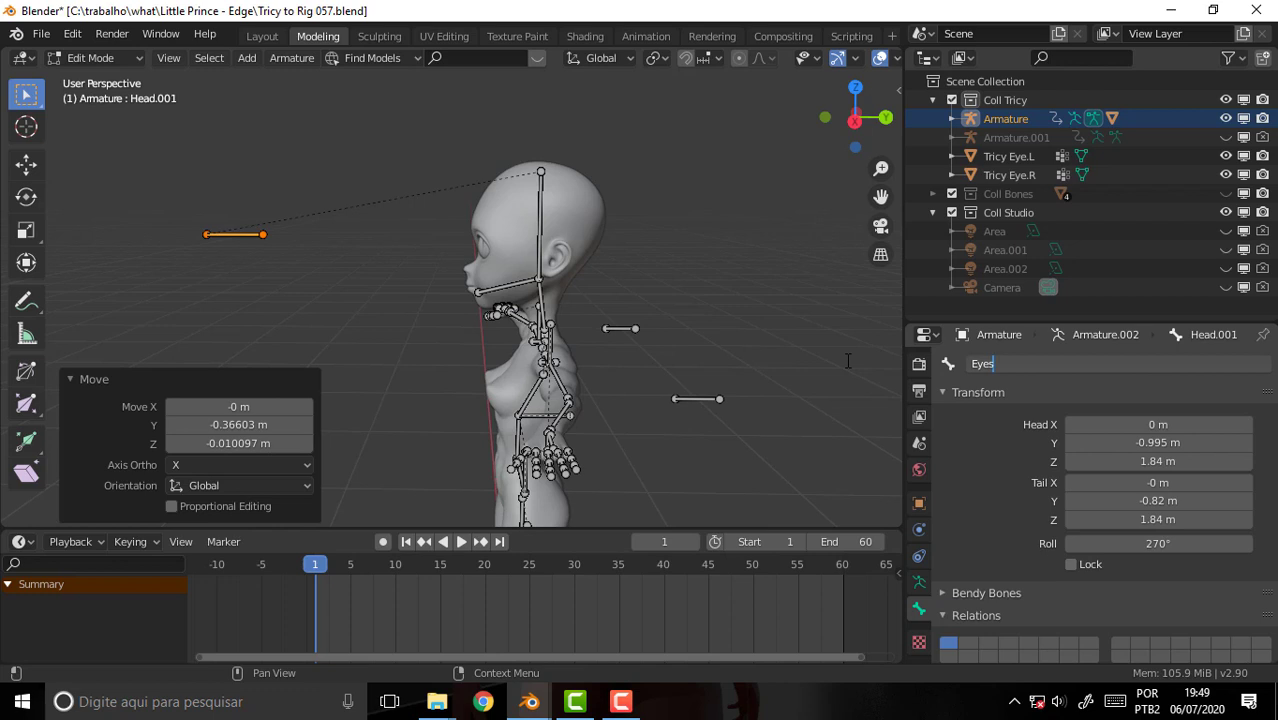
pyautogui.press('Return')
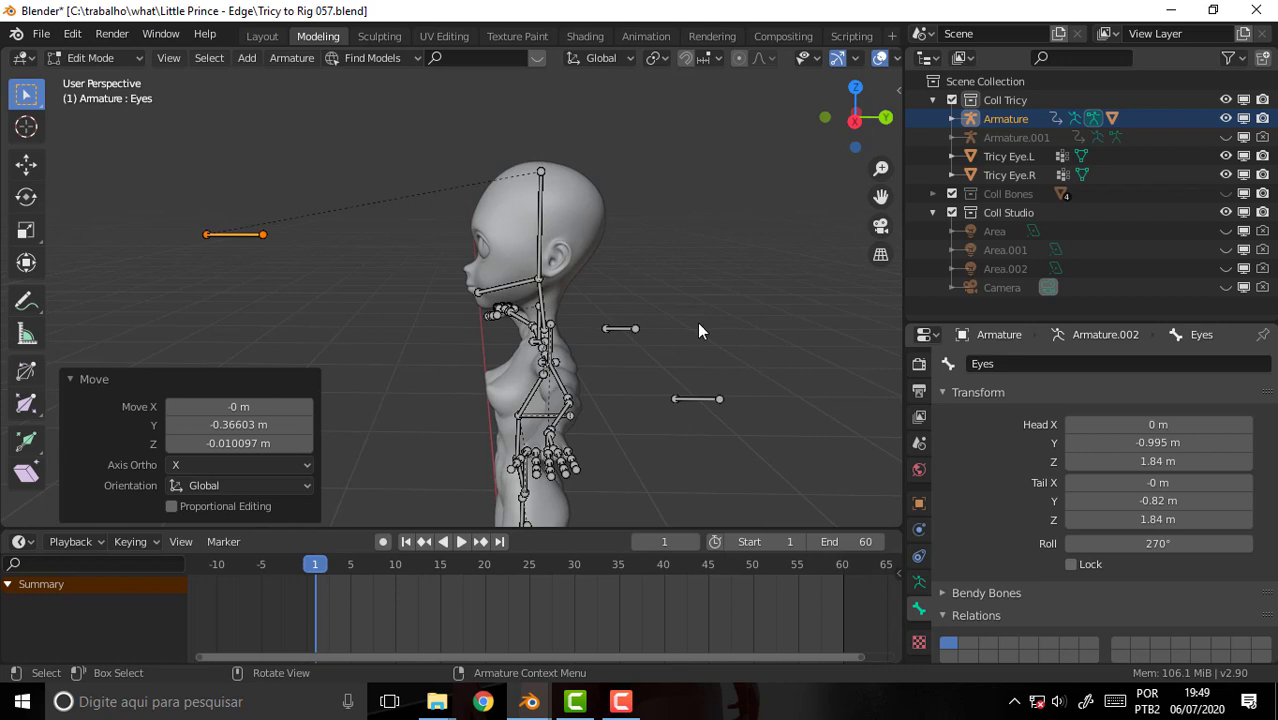
pyautogui.moveTo(685, 277); pyautogui.dragTo(679, 258, button='middle')
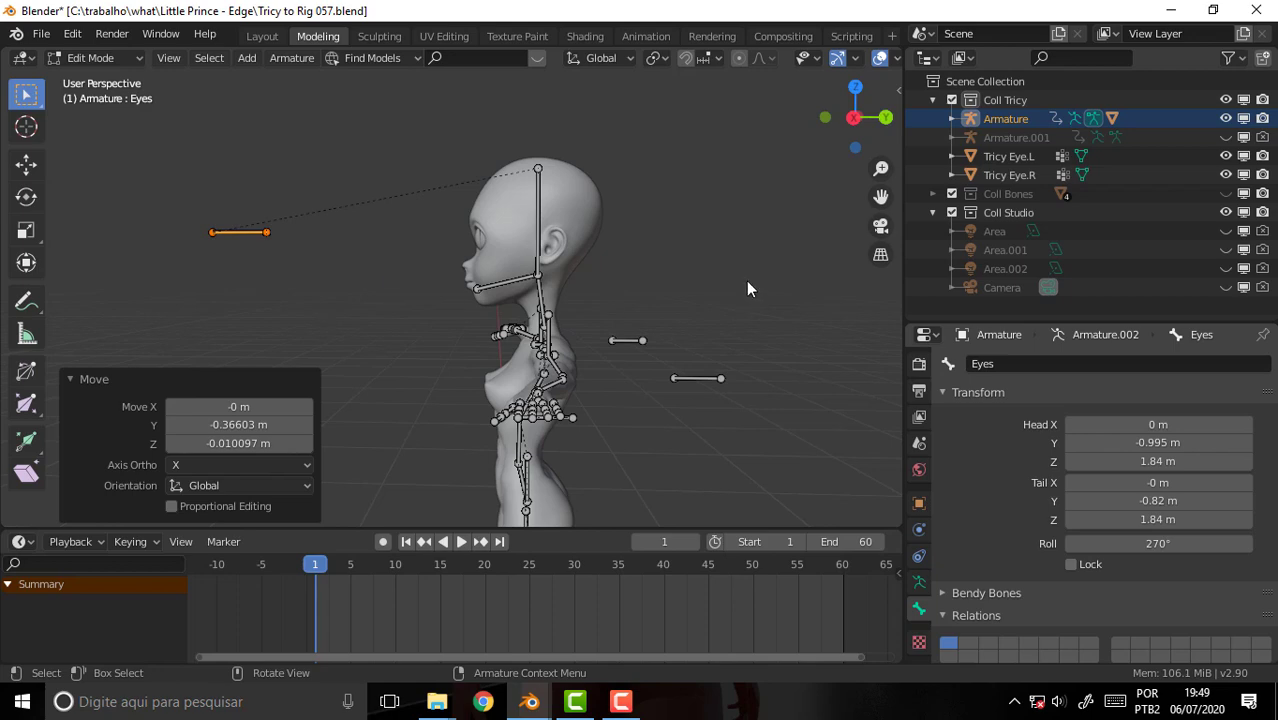
pyautogui.moveTo(748, 289)
pyautogui.mouseDown(button='middle')
pyautogui.moveTo(659, 311)
pyautogui.moveTo(765, 302)
pyautogui.moveTo(749, 286)
pyautogui.moveTo(740, 301)
pyautogui.mouseUp(button='middle')
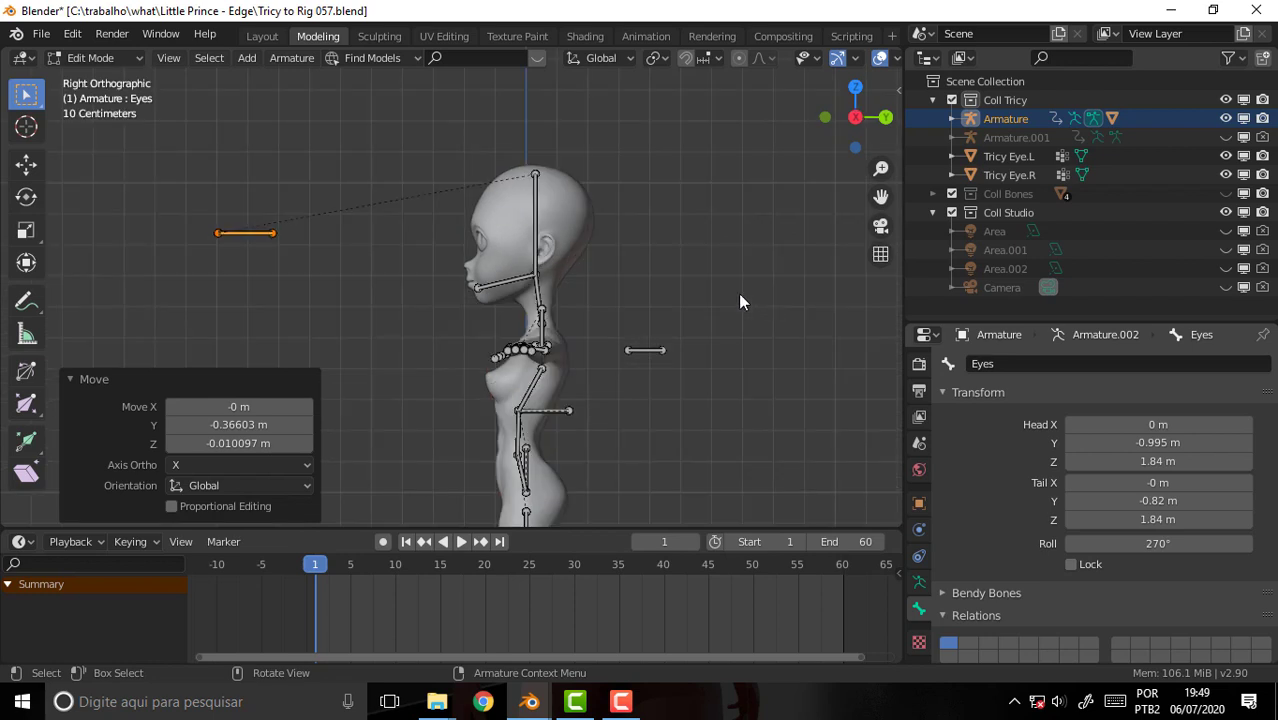
# - Duplicate the Eyes bone, place it closer to the face, and flip it 180°
pyautogui.hotkey('shift', 'd')
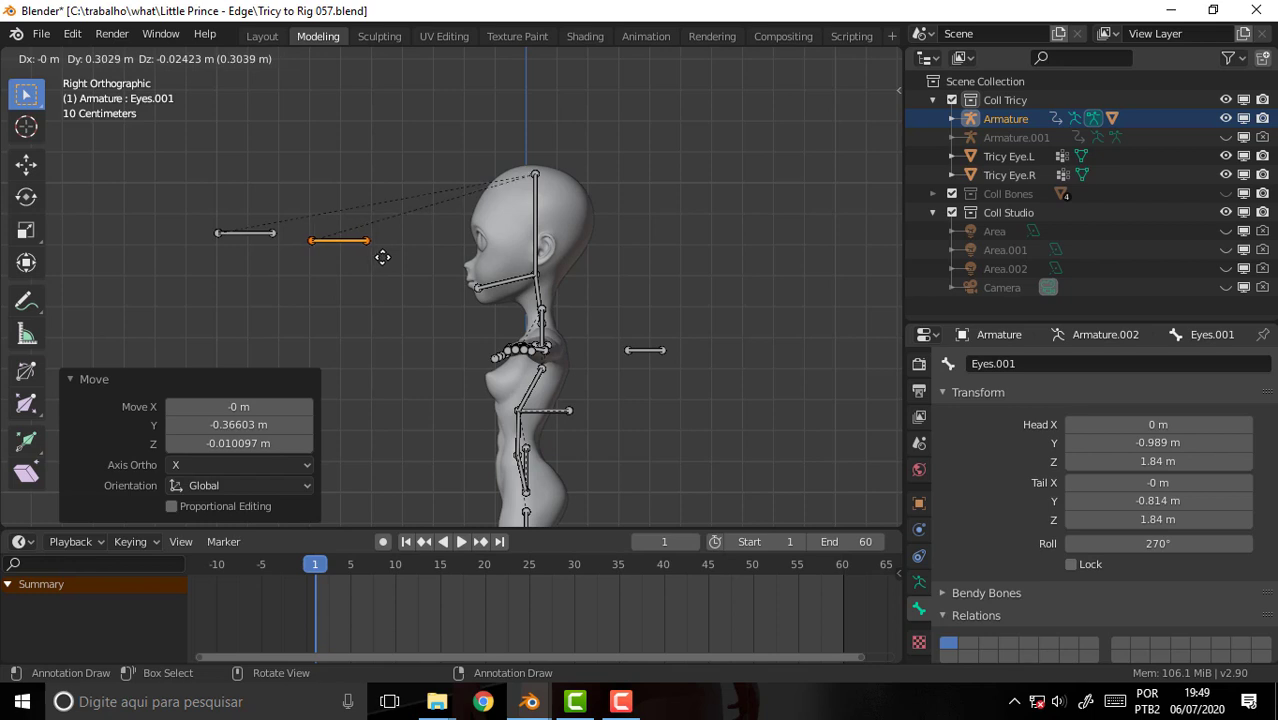
pyautogui.click(378, 296)
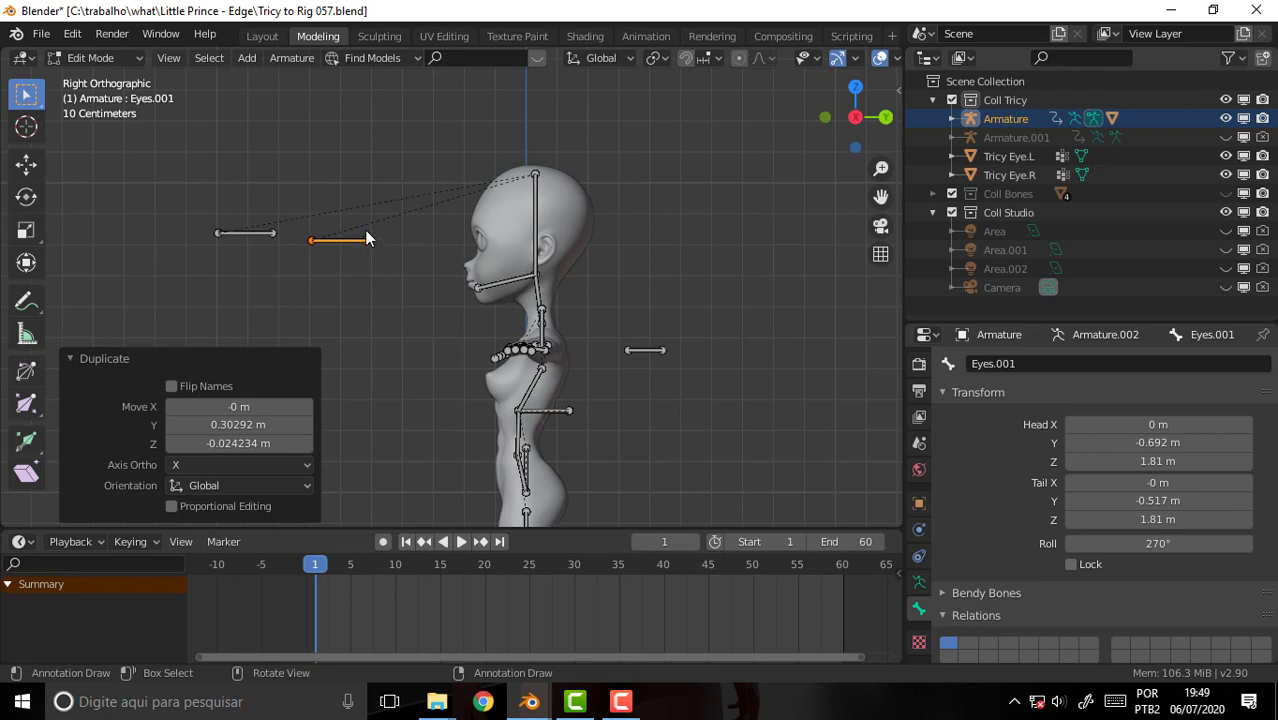
pyautogui.press('r')
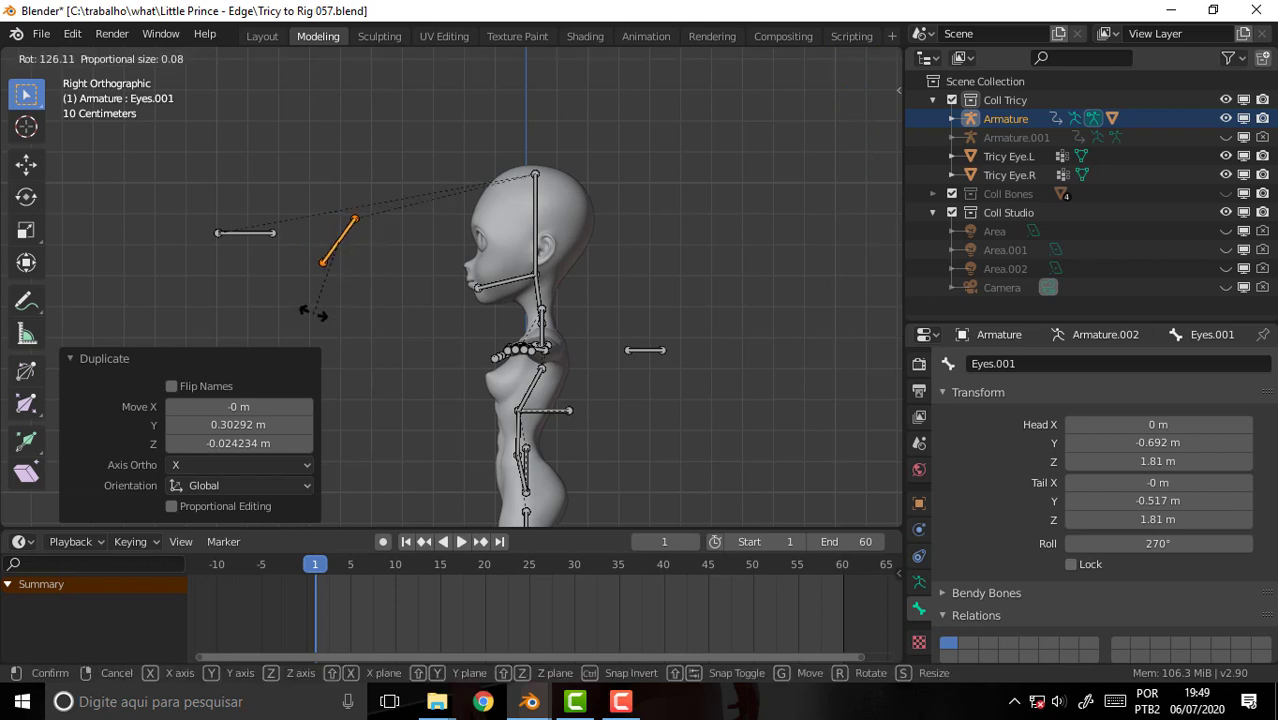
pyautogui.click(232, 281)
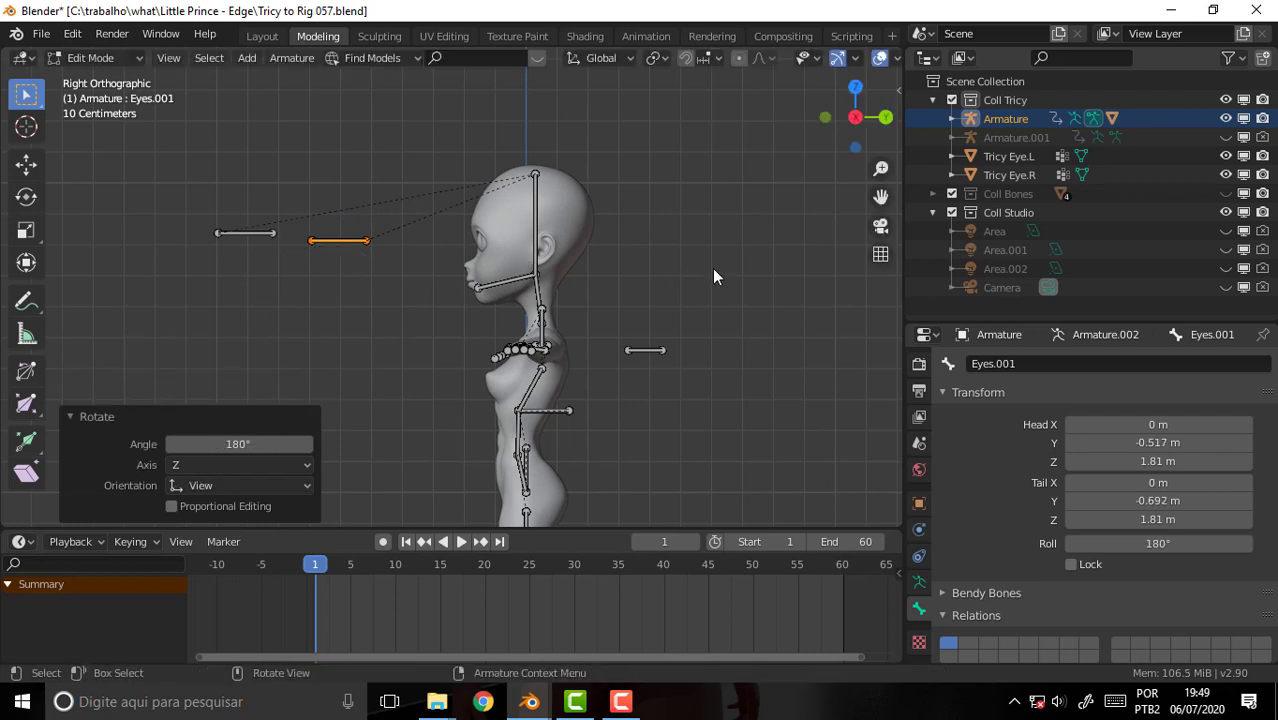
# - Rename the duplicated bone from Eyes.001 to Eye.L
pyautogui.scroll(2, 712, 268)
pyautogui.scroll(2, 712, 268)
pyautogui.scroll(2, 712, 268)
pyautogui.moveTo(712, 268); pyautogui.dragTo(745, 294, button='middle')
pyautogui.scroll(-2, 746, 296)
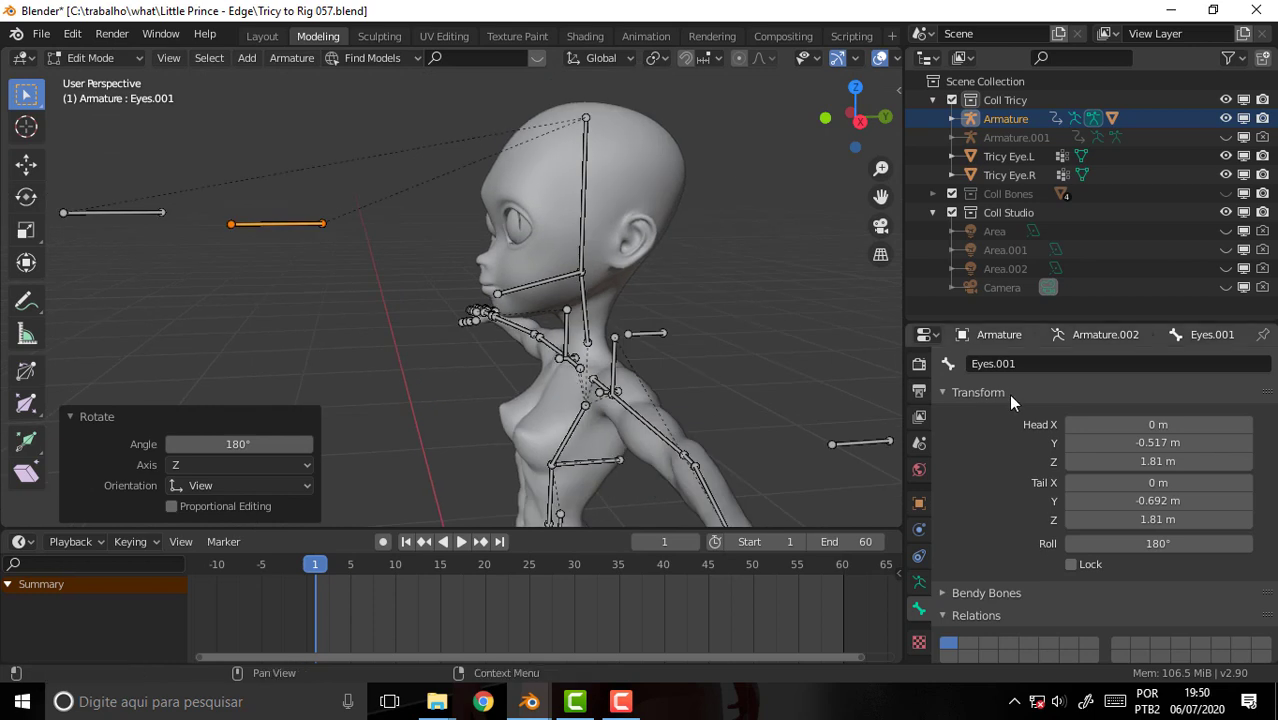
pyautogui.click(997, 364)
pyautogui.press('BackSpace')
pyautogui.press('BackSpace')
pyautogui.press('BackSpace')
pyautogui.press('BackSpace')
pyautogui.press('BackSpace')
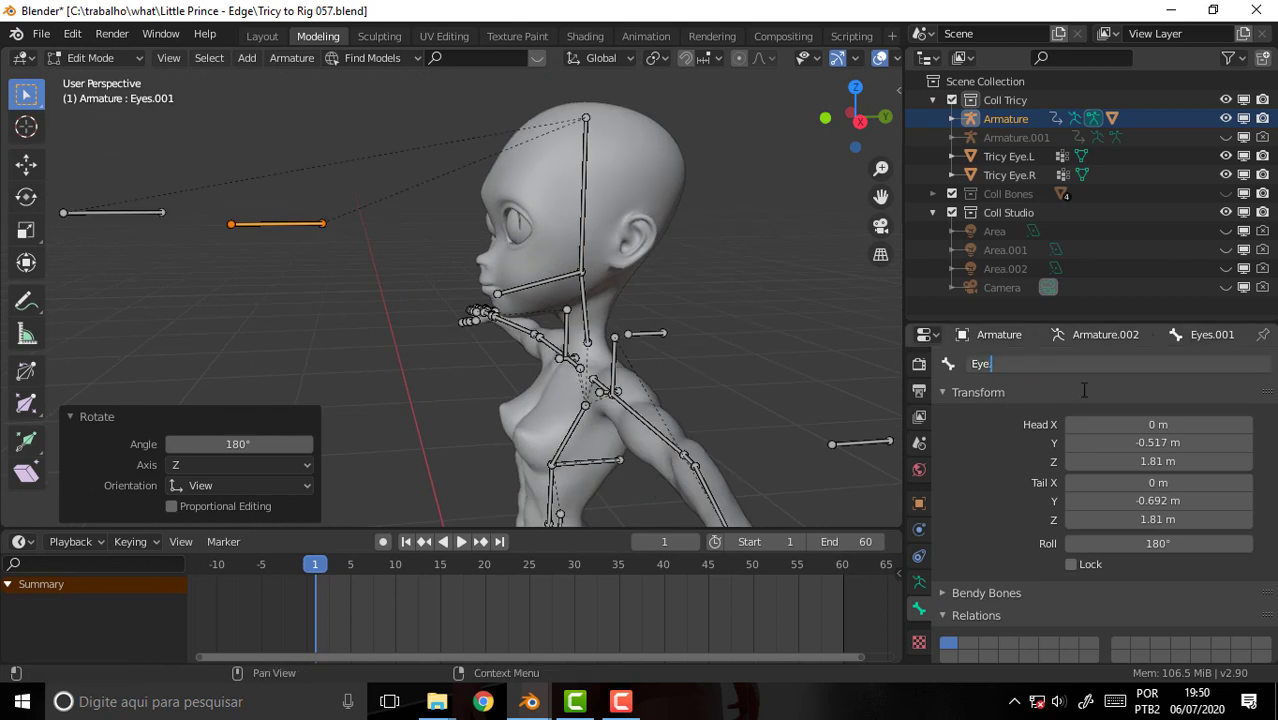
pyautogui.write('.L')
pyautogui.press('Return')
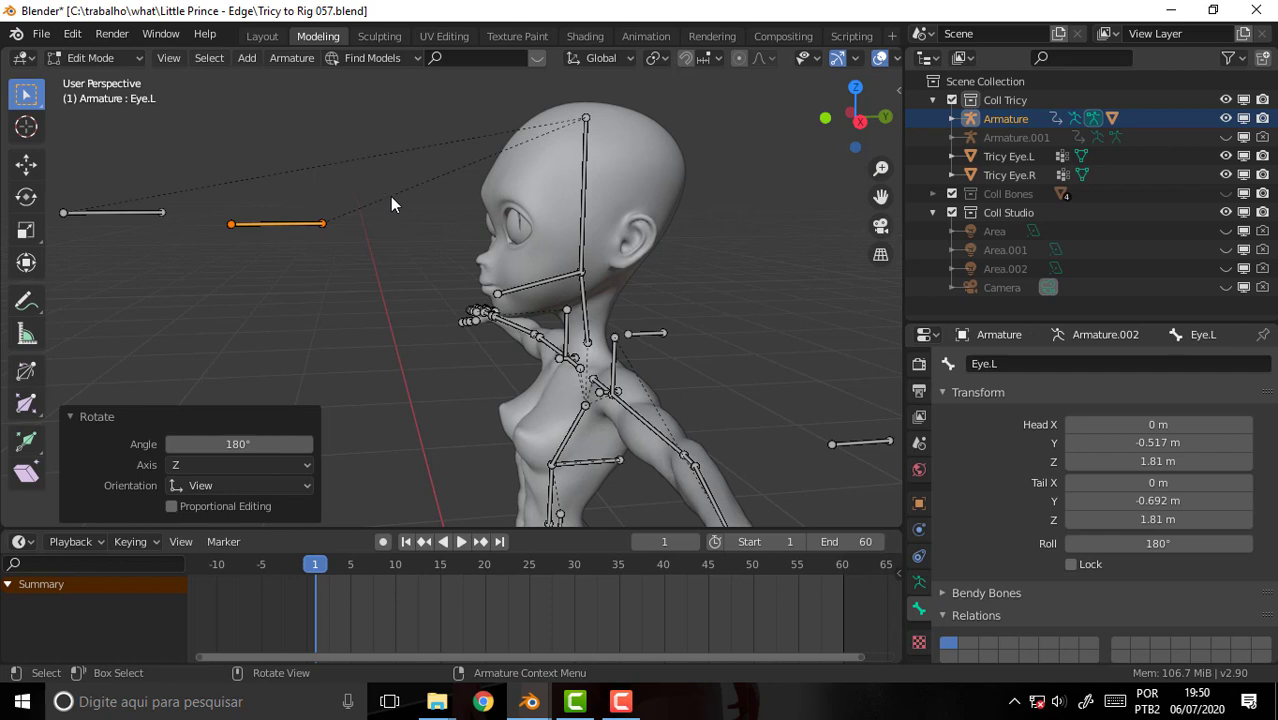
# - In Object Mode, snap the 3D cursor to the centre of the Tricy Eye.L mesh
pyautogui.click(90, 57)
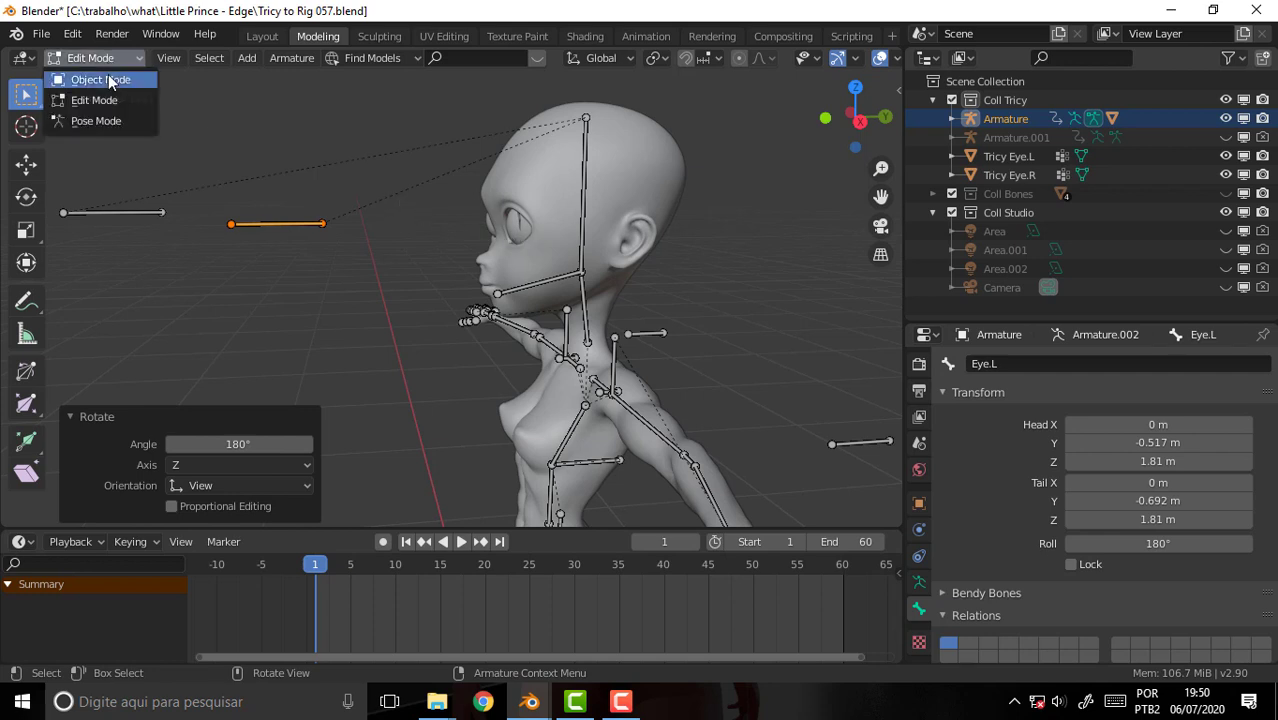
pyautogui.click(95, 80)
pyautogui.click(540, 248)
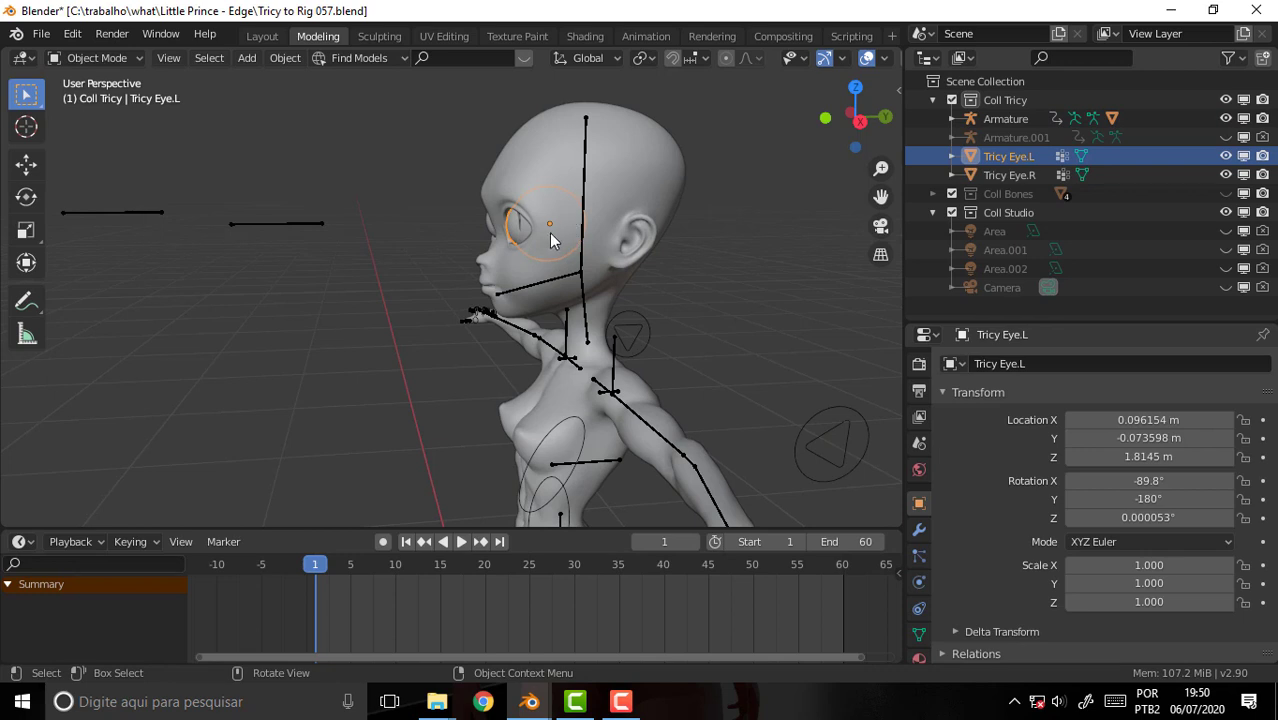
pyautogui.click(30, 128)
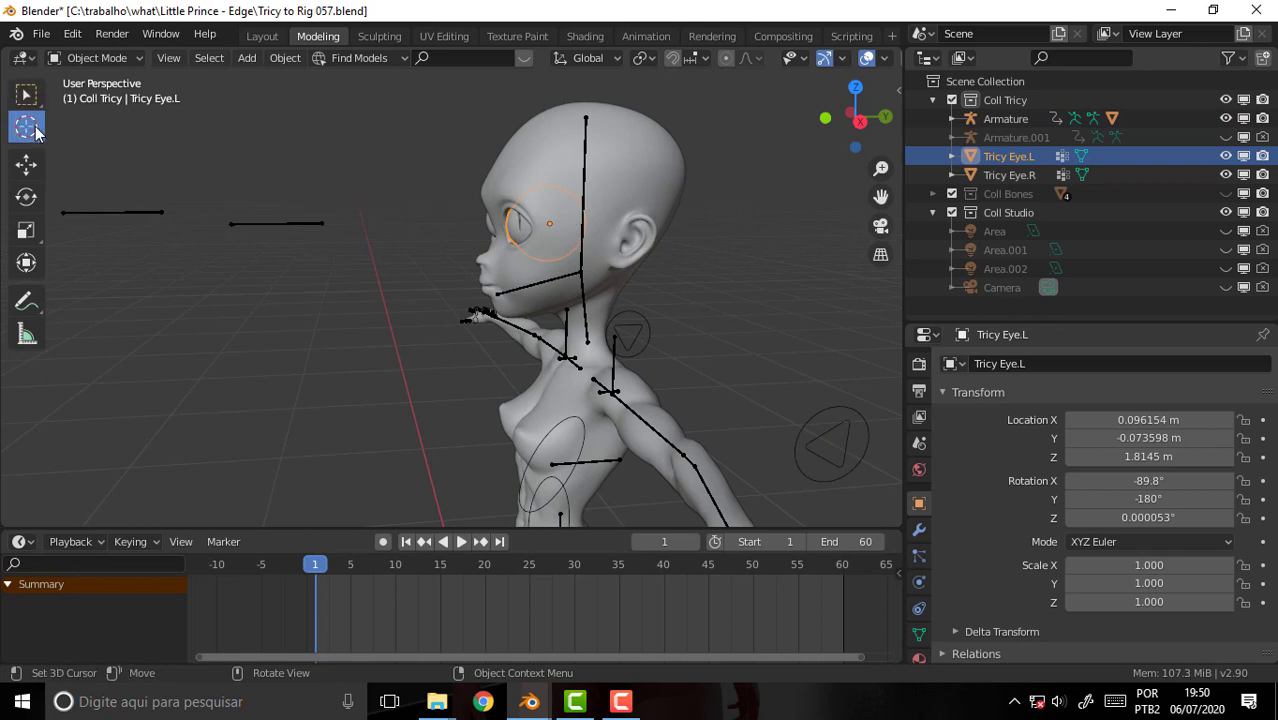
pyautogui.hotkey('shift', 's')
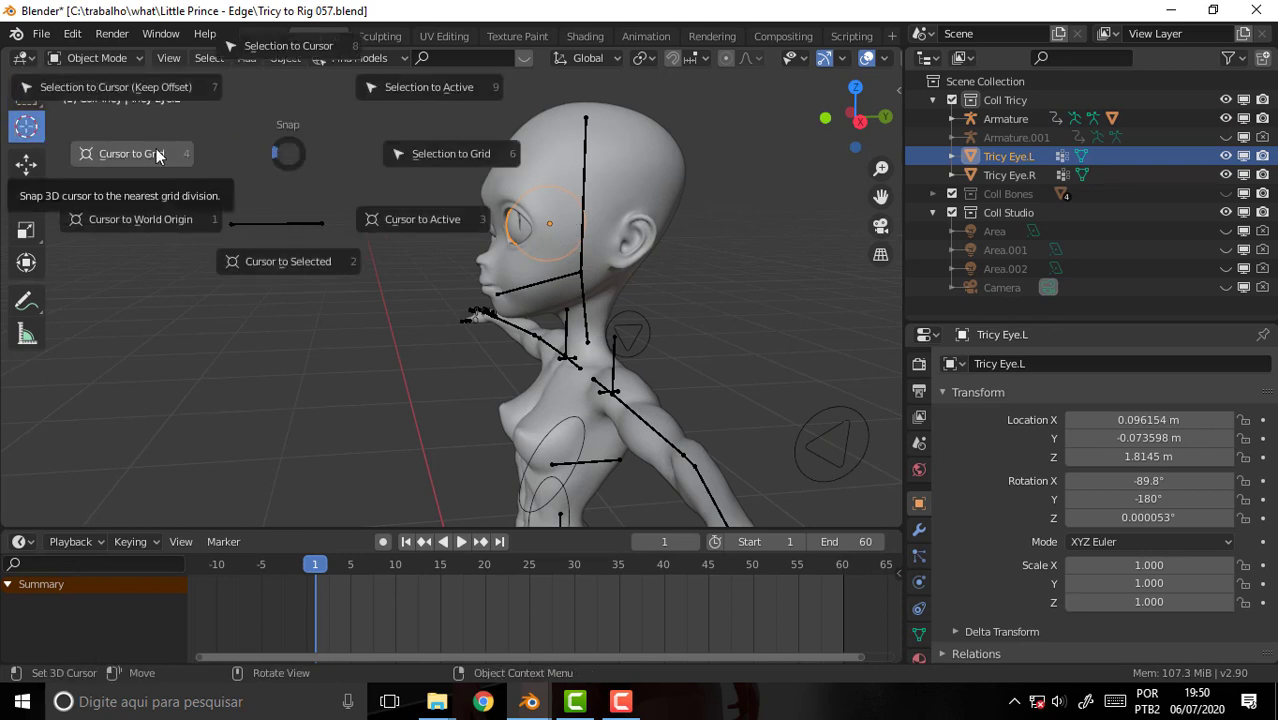
pyautogui.click(286, 264)
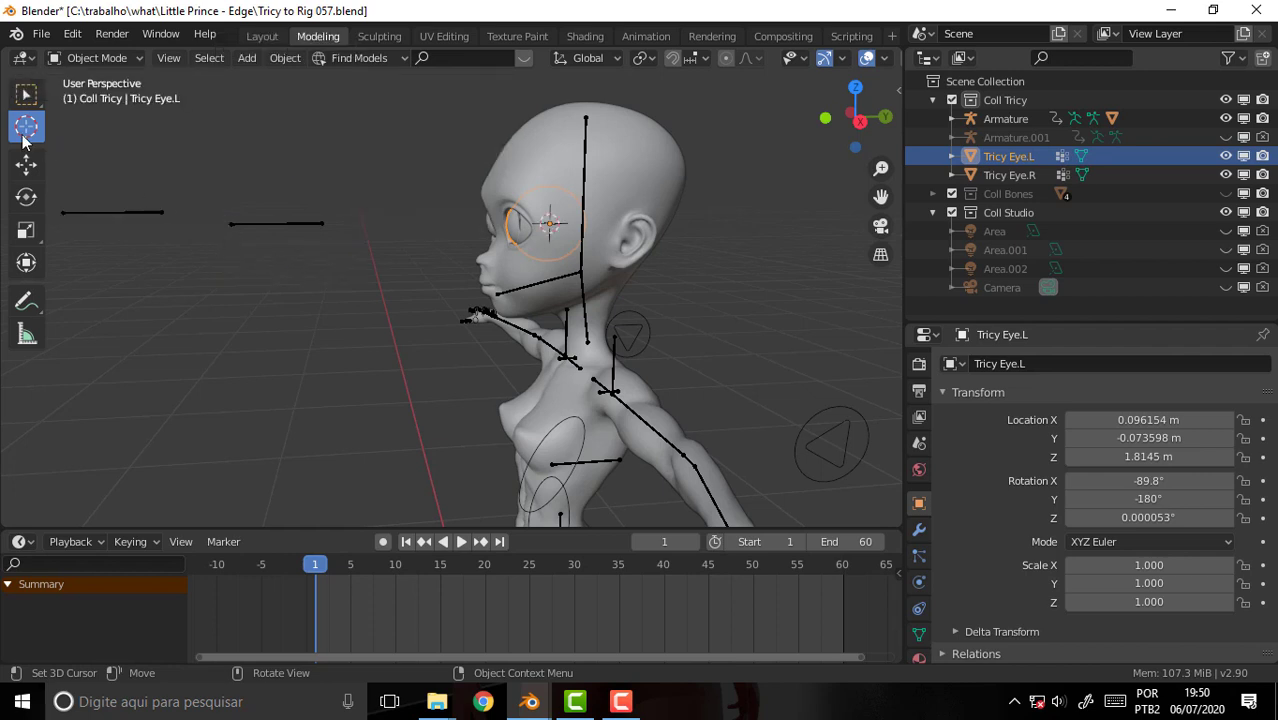
pyautogui.click(26, 96)
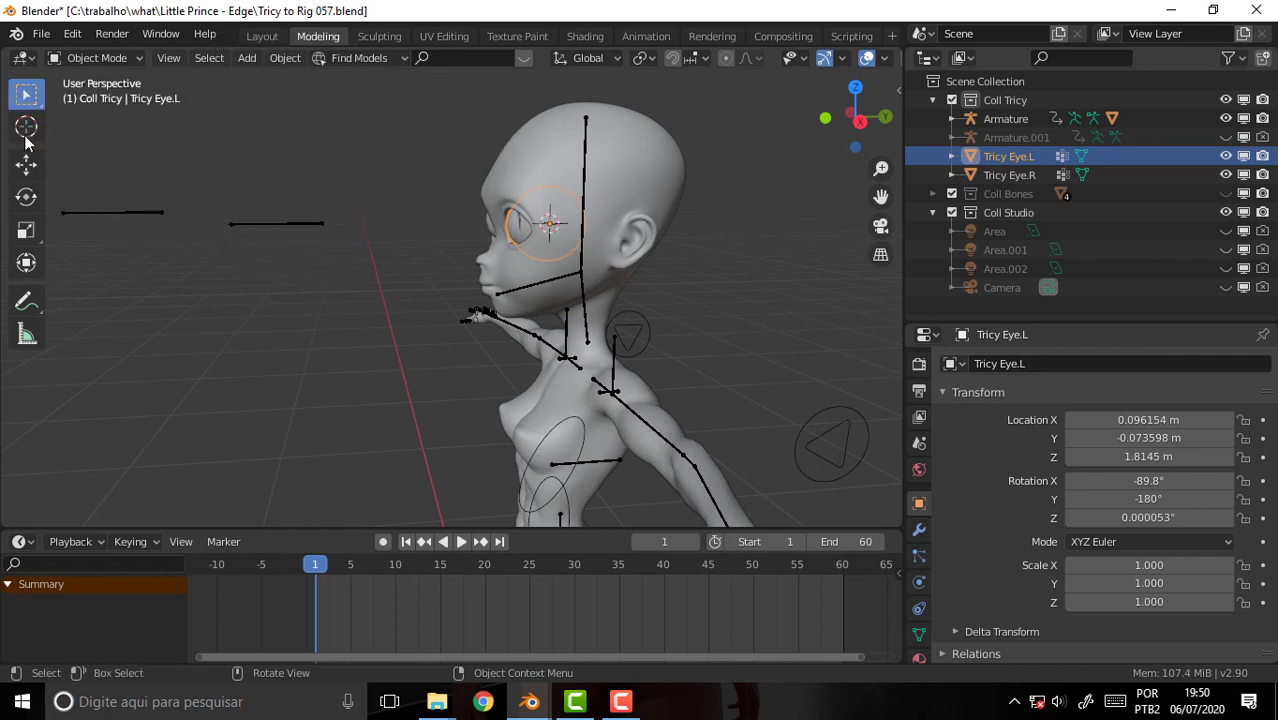
# - In the armature's Edit Mode, snap the Eye.L bone to the 3D cursor
pyautogui.click(278, 226)
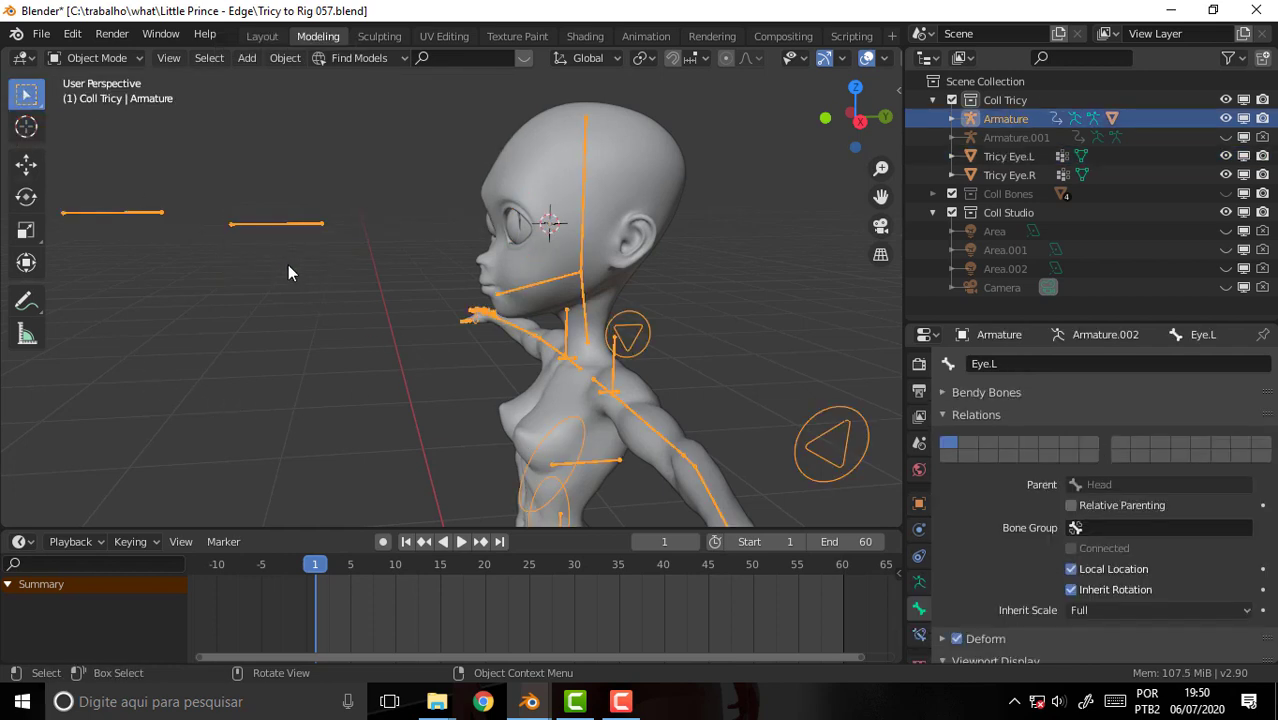
pyautogui.click(95, 57)
pyautogui.click(85, 98)
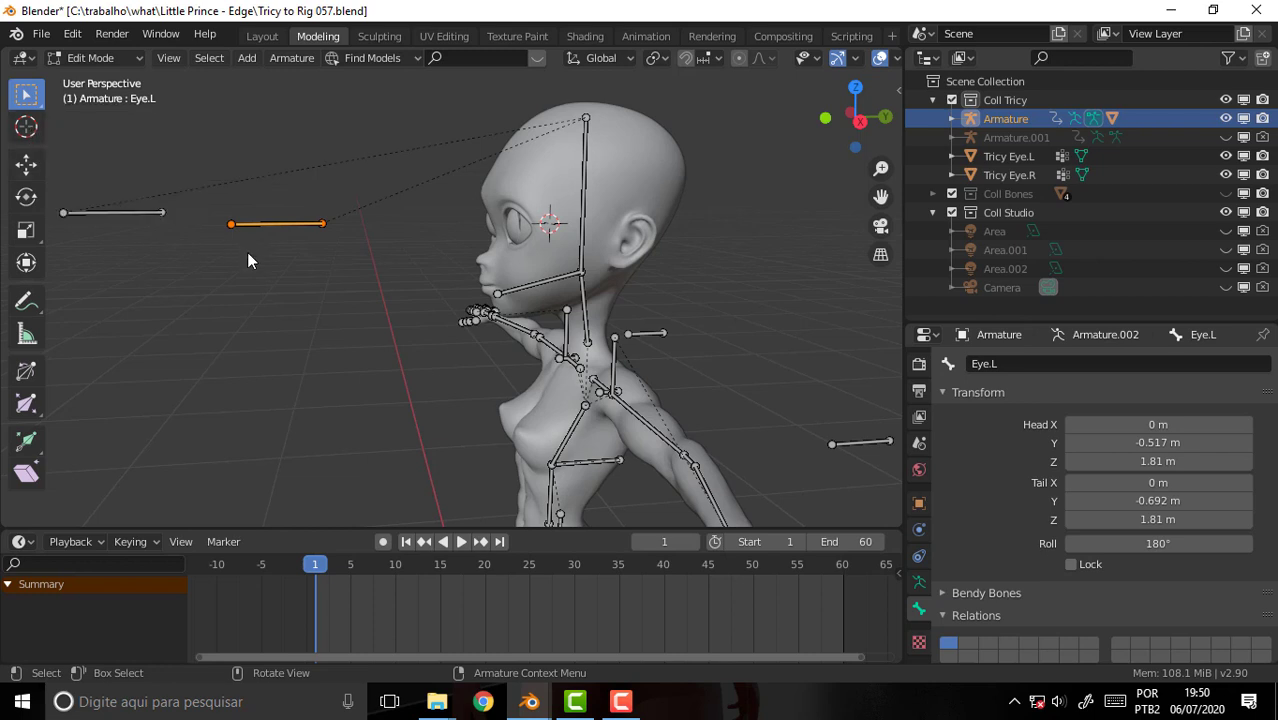
pyautogui.rightClick(275, 226)
pyautogui.moveTo(157, 222)
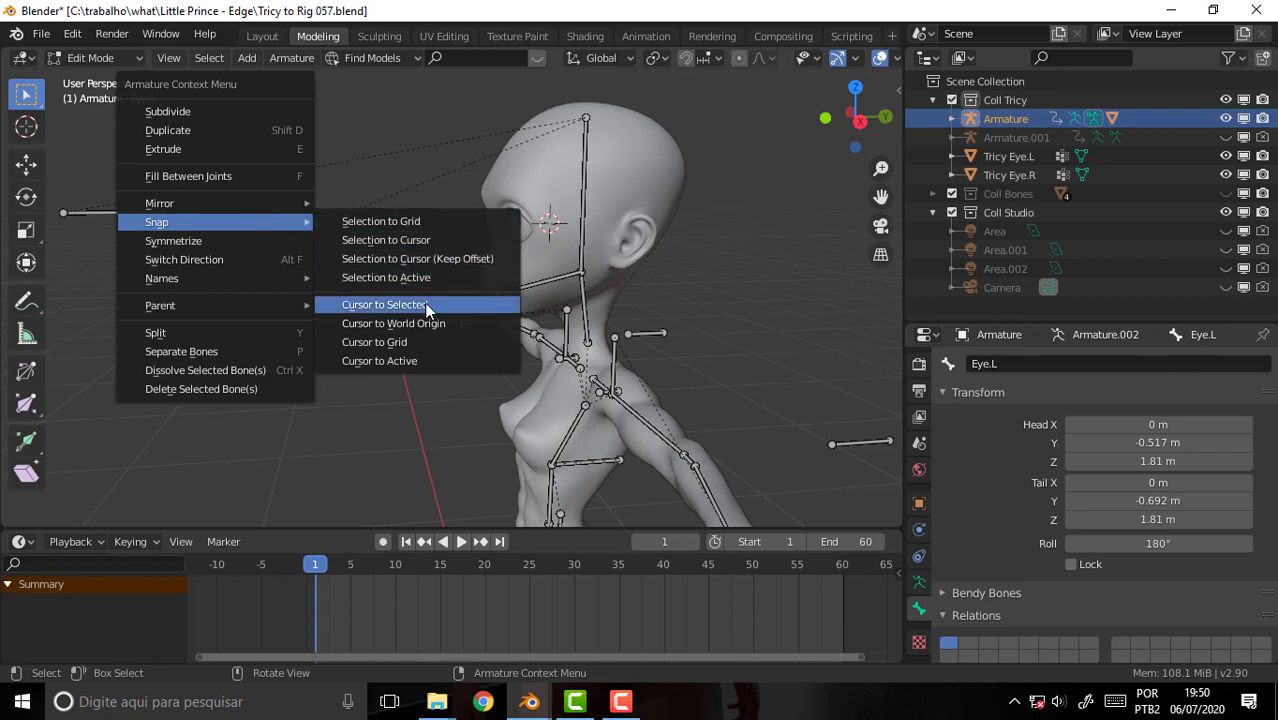
pyautogui.click(381, 245)
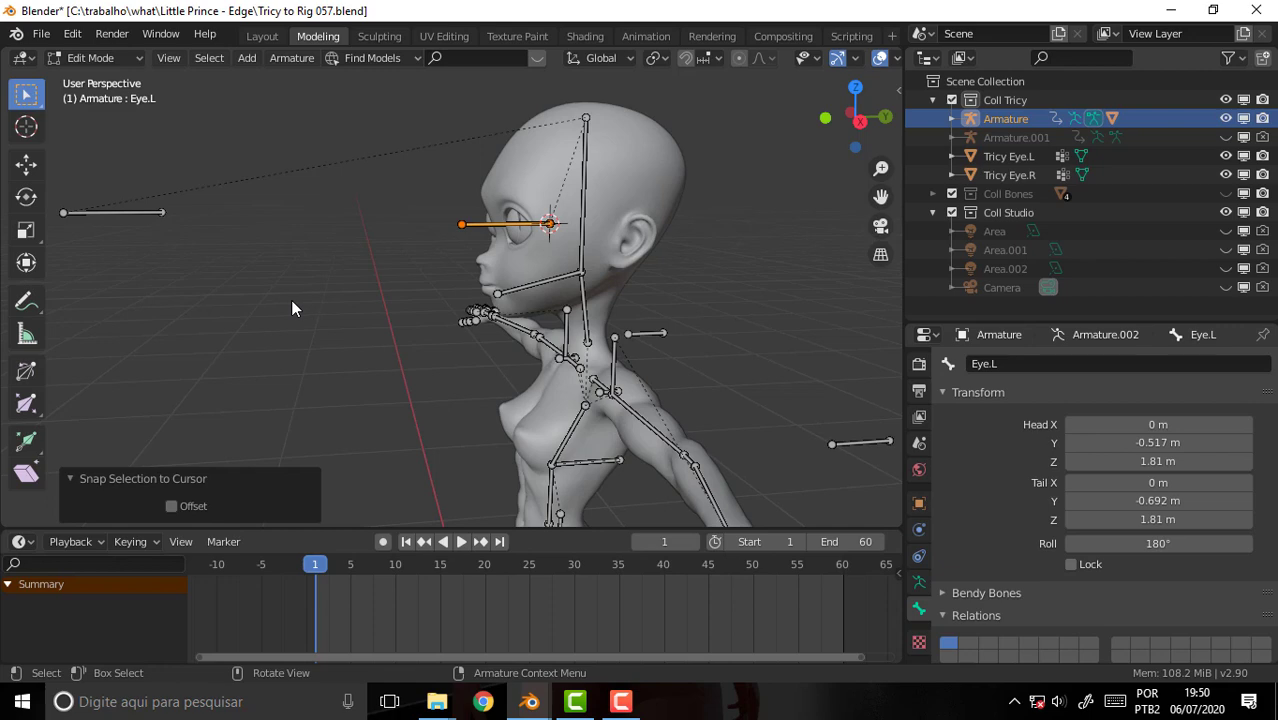
pyautogui.moveTo(278, 298); pyautogui.dragTo(452, 348, button='middle')
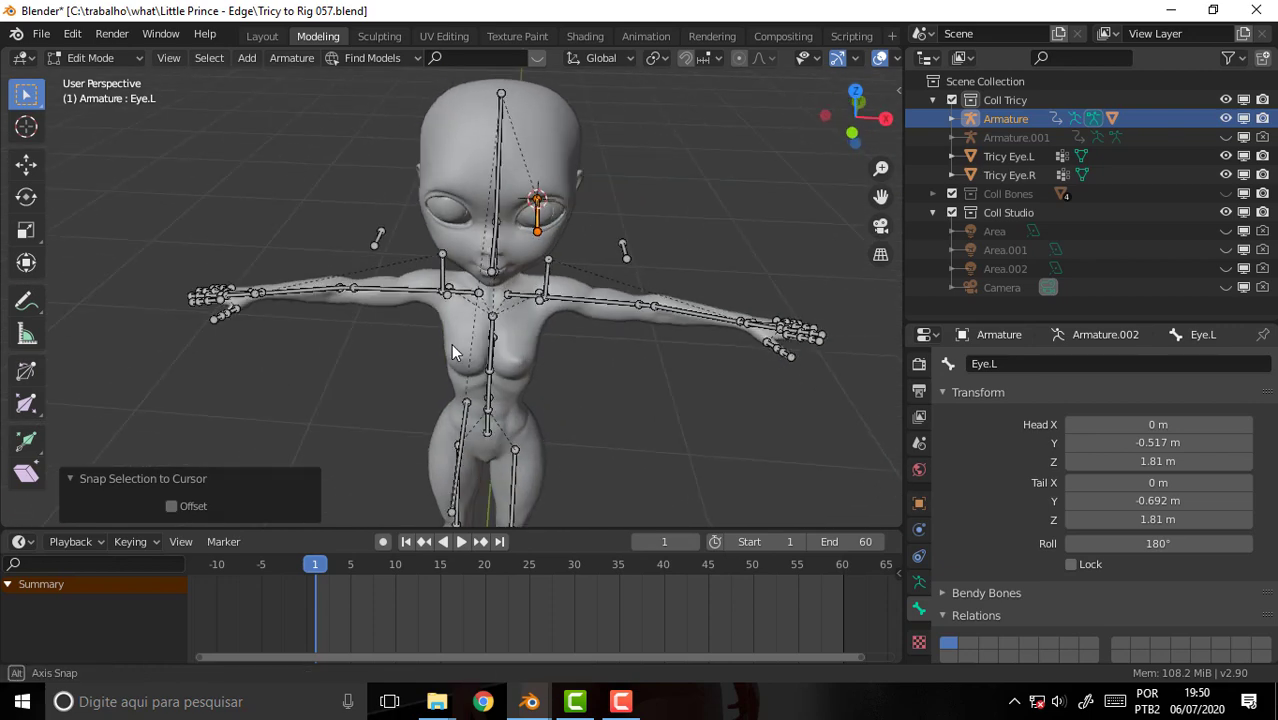
# - Symmetrize Eye.L to create a mirrored Eye.R bone at head X -0.0962 m
pyautogui.click(300, 58)
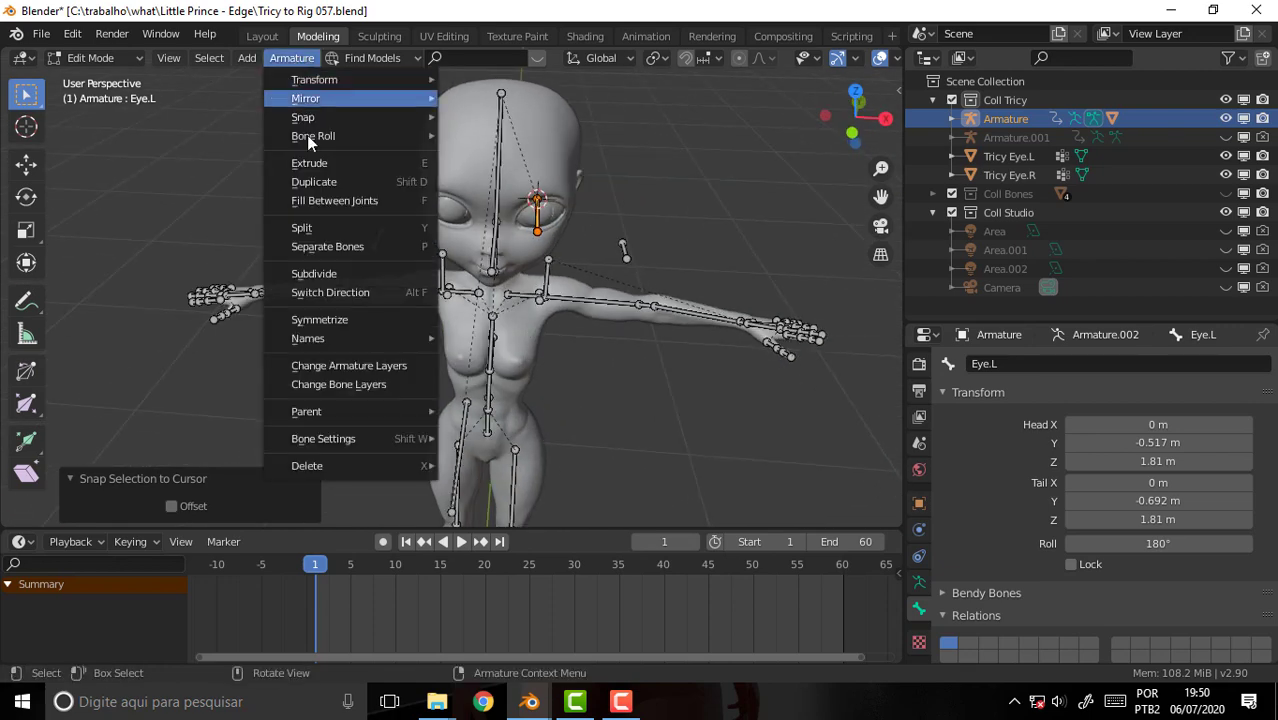
pyautogui.click(340, 318)
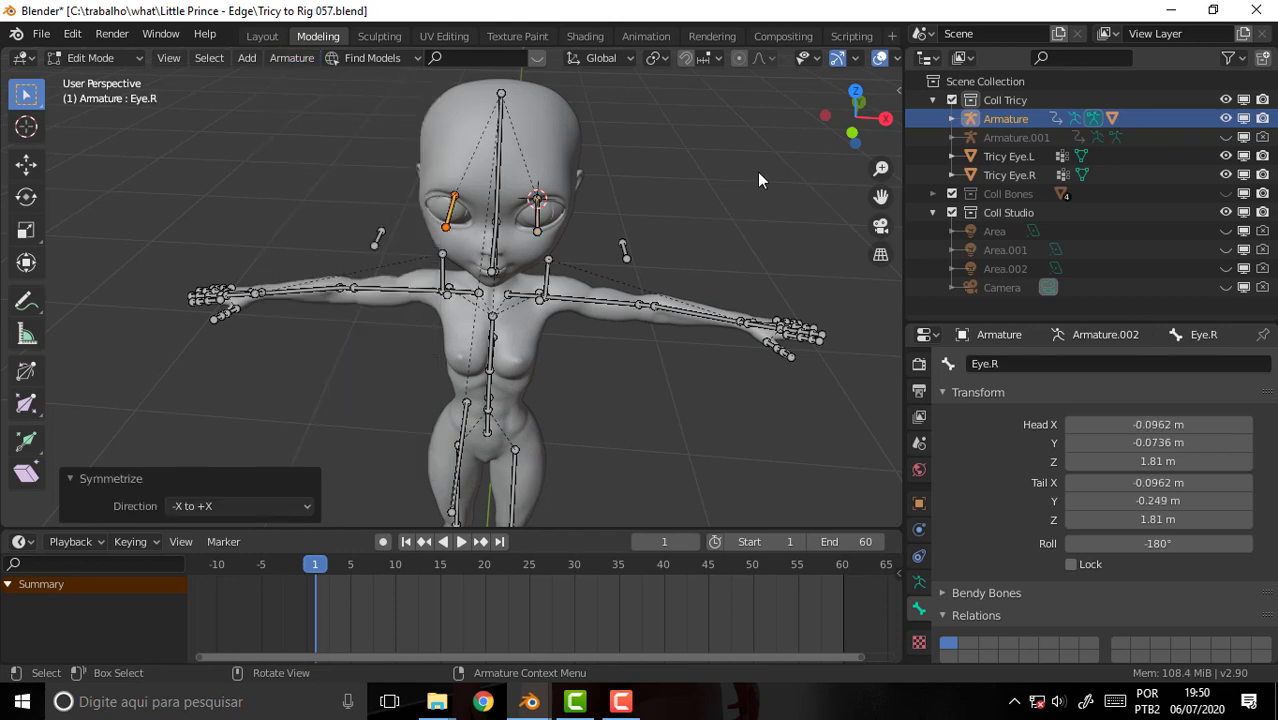
pyautogui.moveTo(757, 172)
pyautogui.mouseDown(button='middle')
pyautogui.moveTo(638, 157)
pyautogui.moveTo(778, 110)
pyautogui.moveTo(766, 124)
pyautogui.mouseUp(button='middle')
pyautogui.scroll(-2, 638, 157)
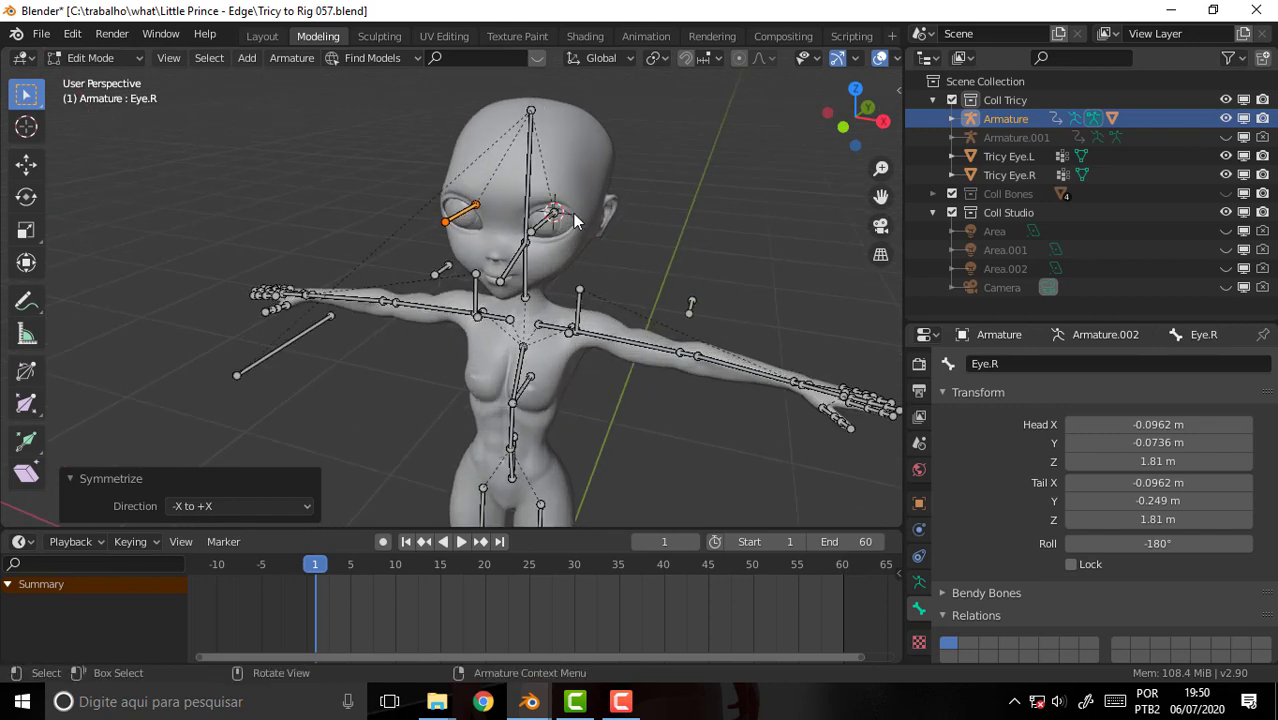
# - In Pose Mode, add a Track To bone constraint to the Eye.L bone
pyautogui.click(100, 57)
pyautogui.click(90, 118)
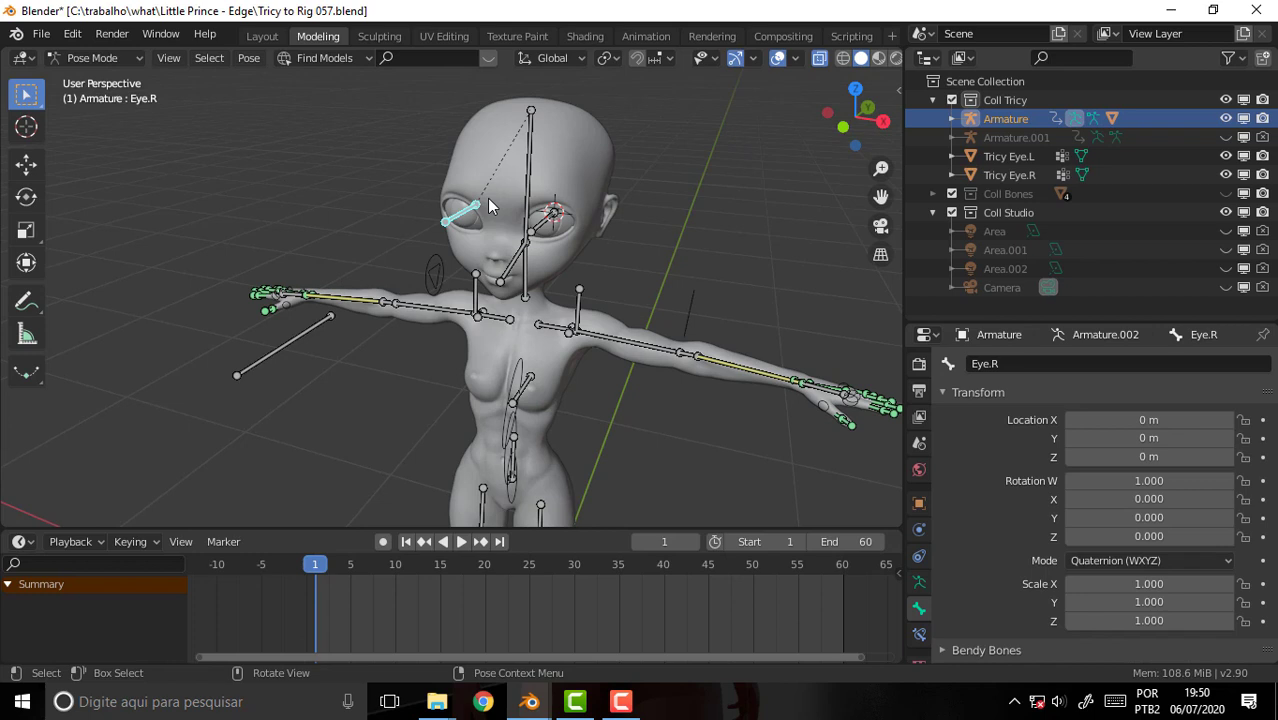
pyautogui.click(537, 233)
pyautogui.scroll(-1, 642, 228)
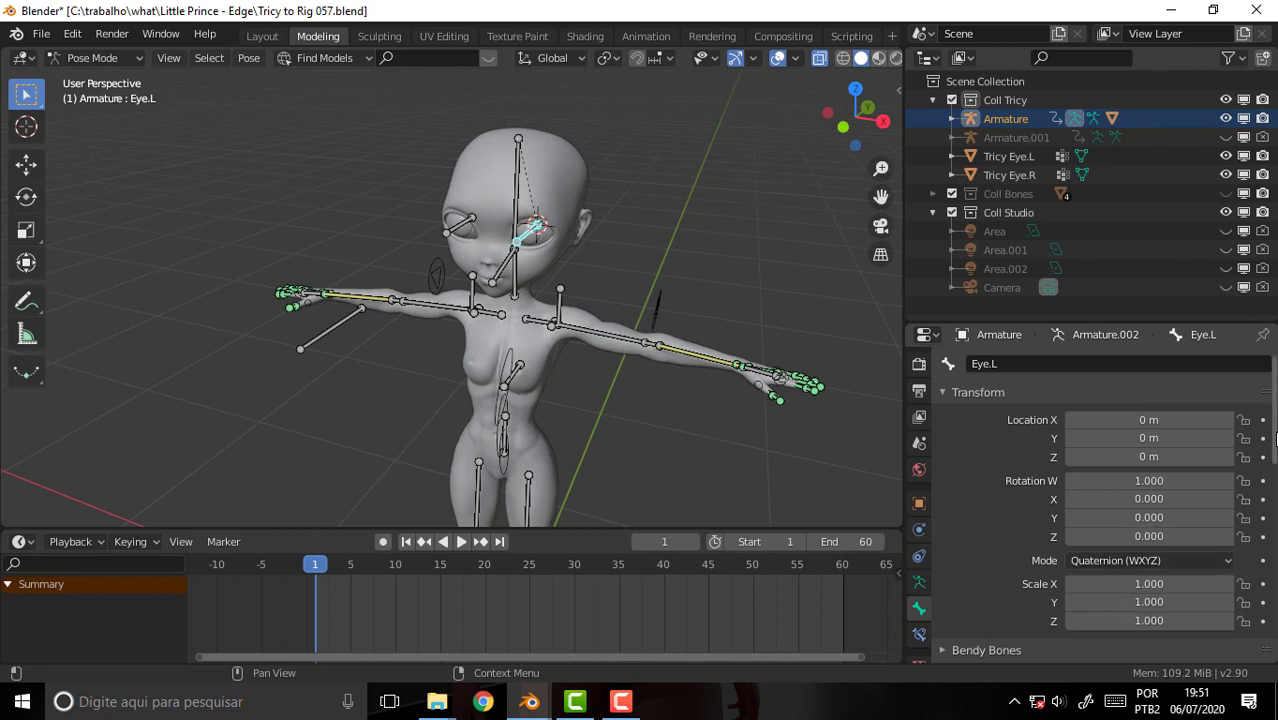
pyautogui.scroll(-5, 1262, 478)
pyautogui.scroll(-1, 1180, 520)
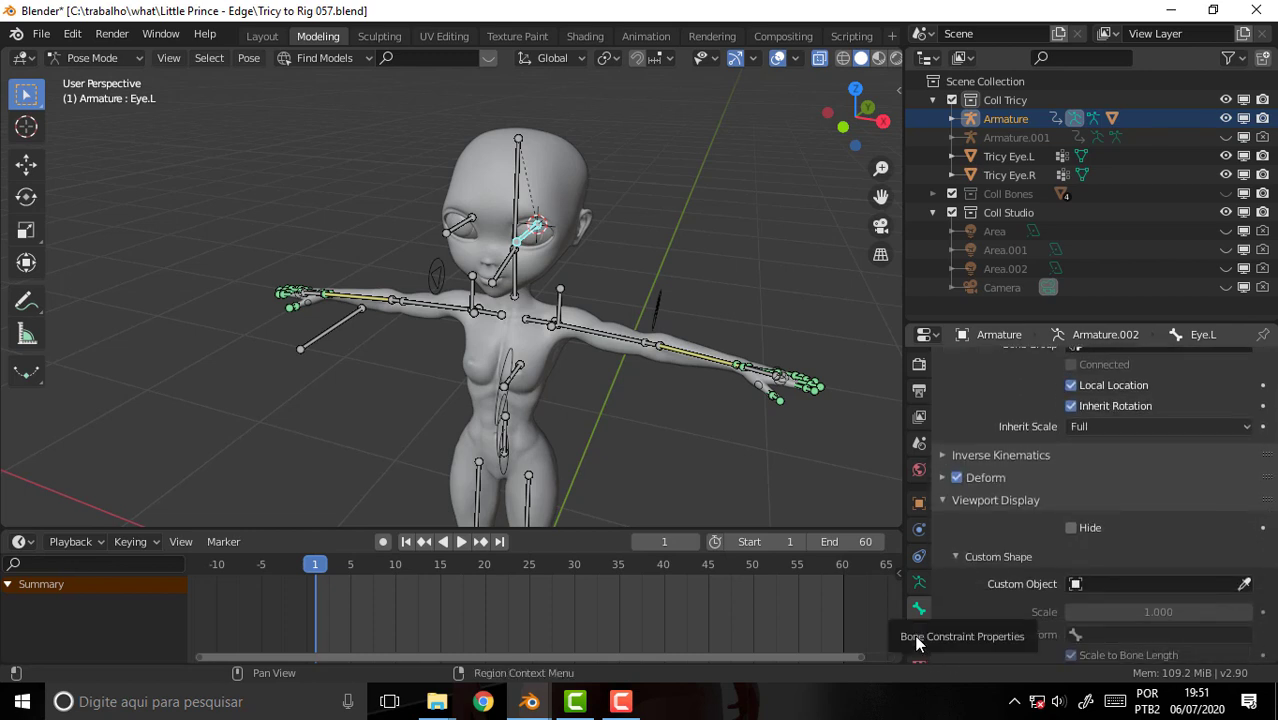
pyautogui.click(921, 638)
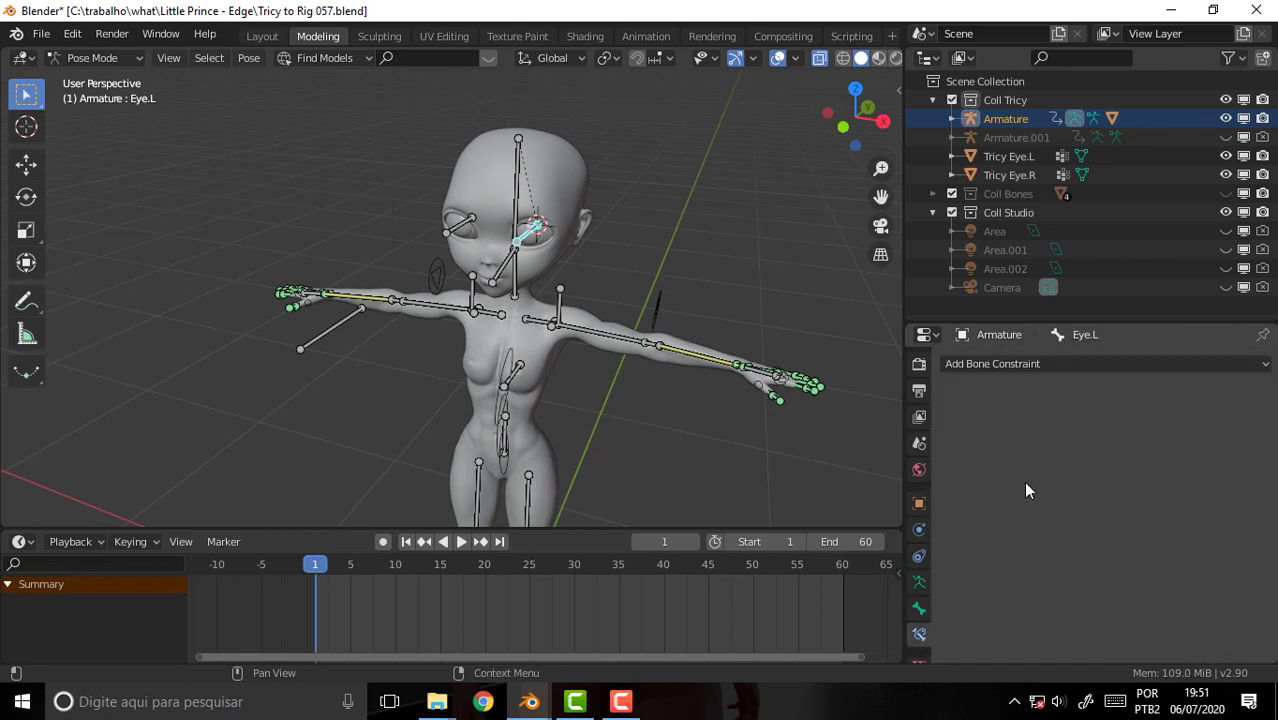
pyautogui.click(1016, 362)
pyautogui.click(1088, 529)
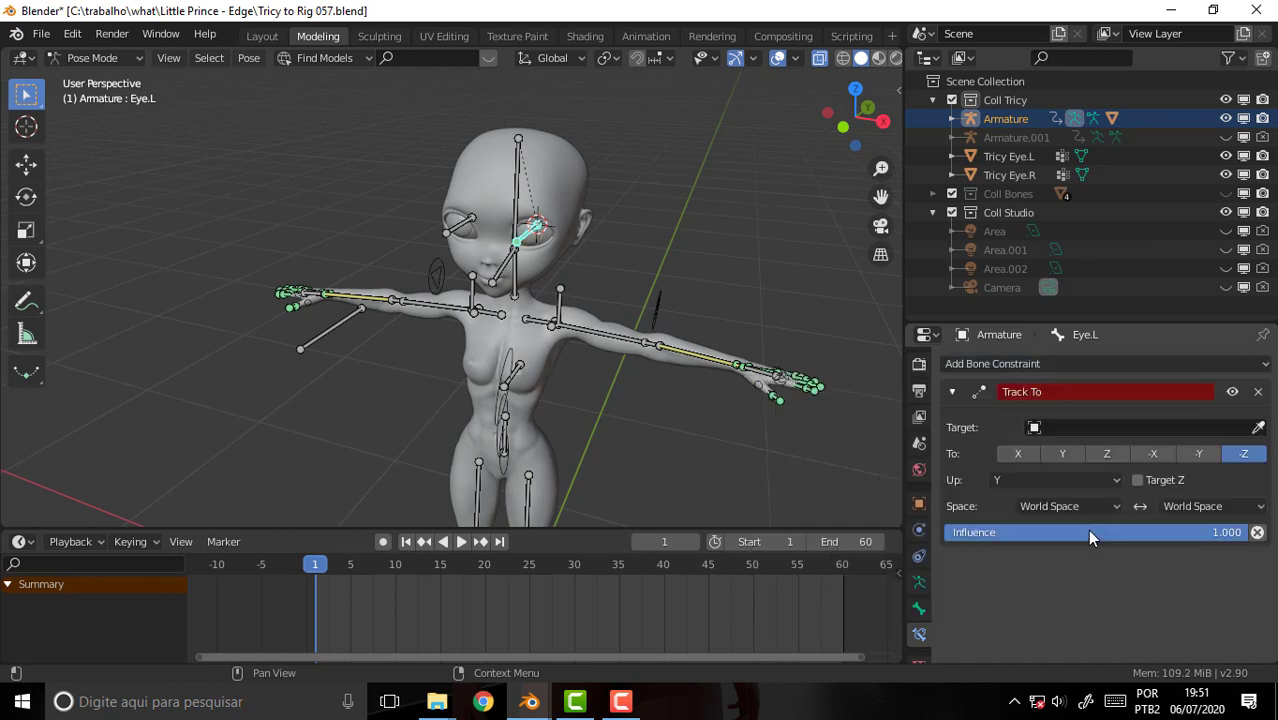
# - Target the Track To at Armature bone Eyes, tracking Y, up axis Z, Target Z on
pyautogui.click(1258, 427)
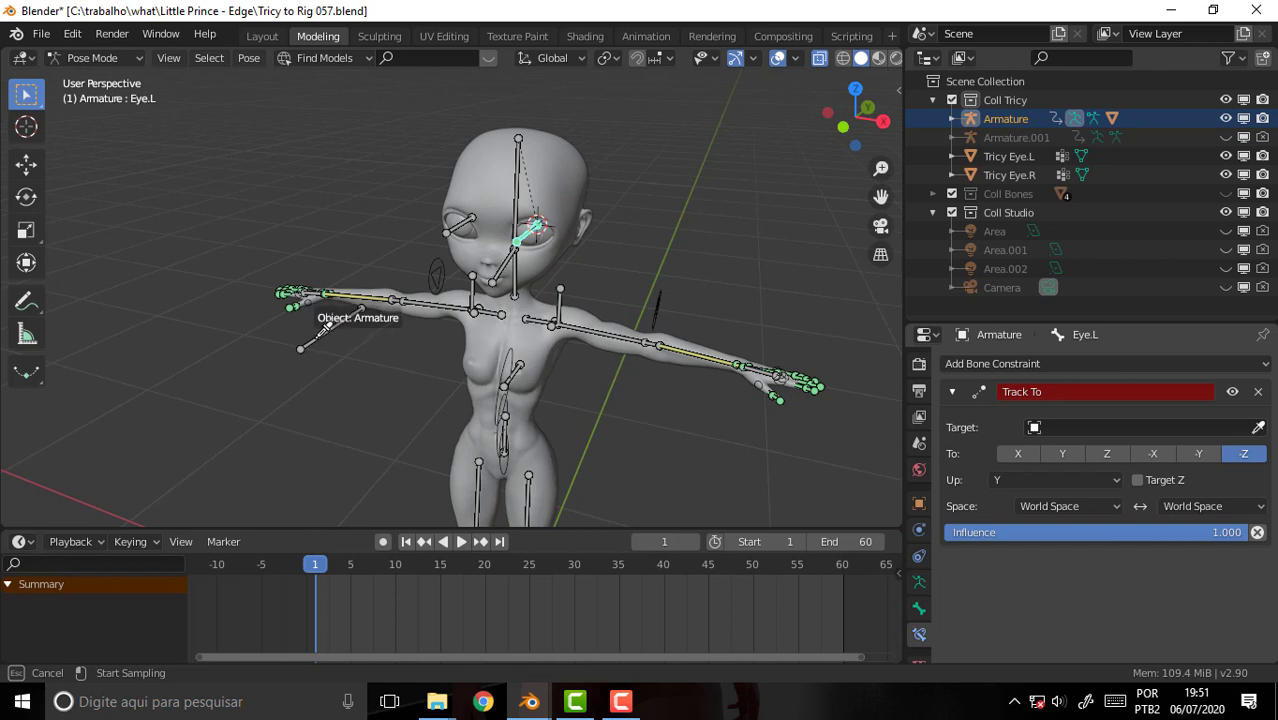
pyautogui.click(330, 322)
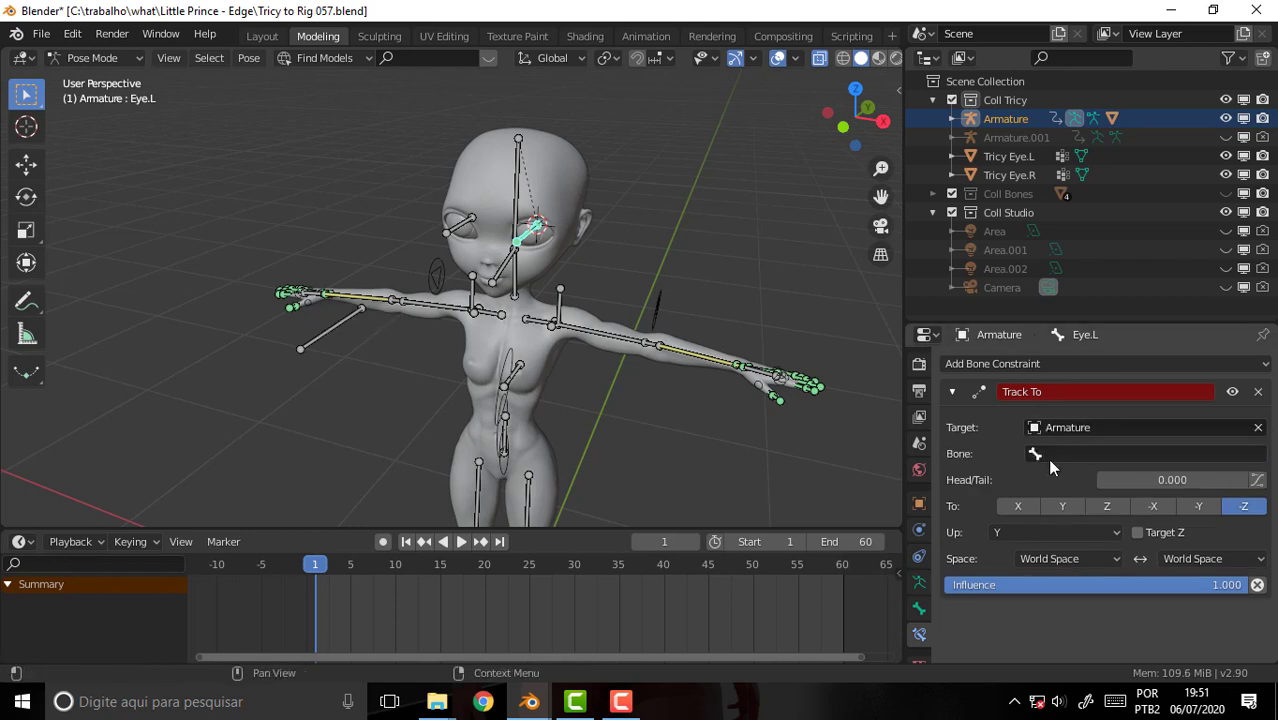
pyautogui.click(1040, 455)
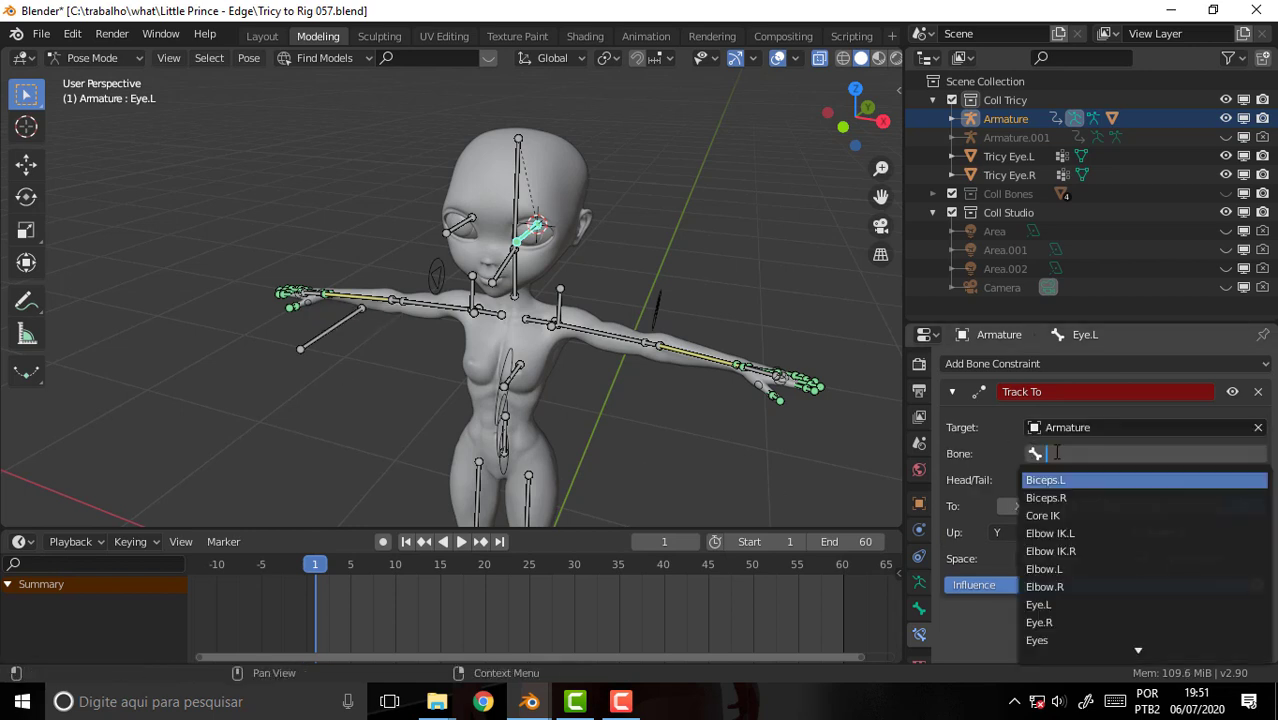
pyautogui.click(1080, 641)
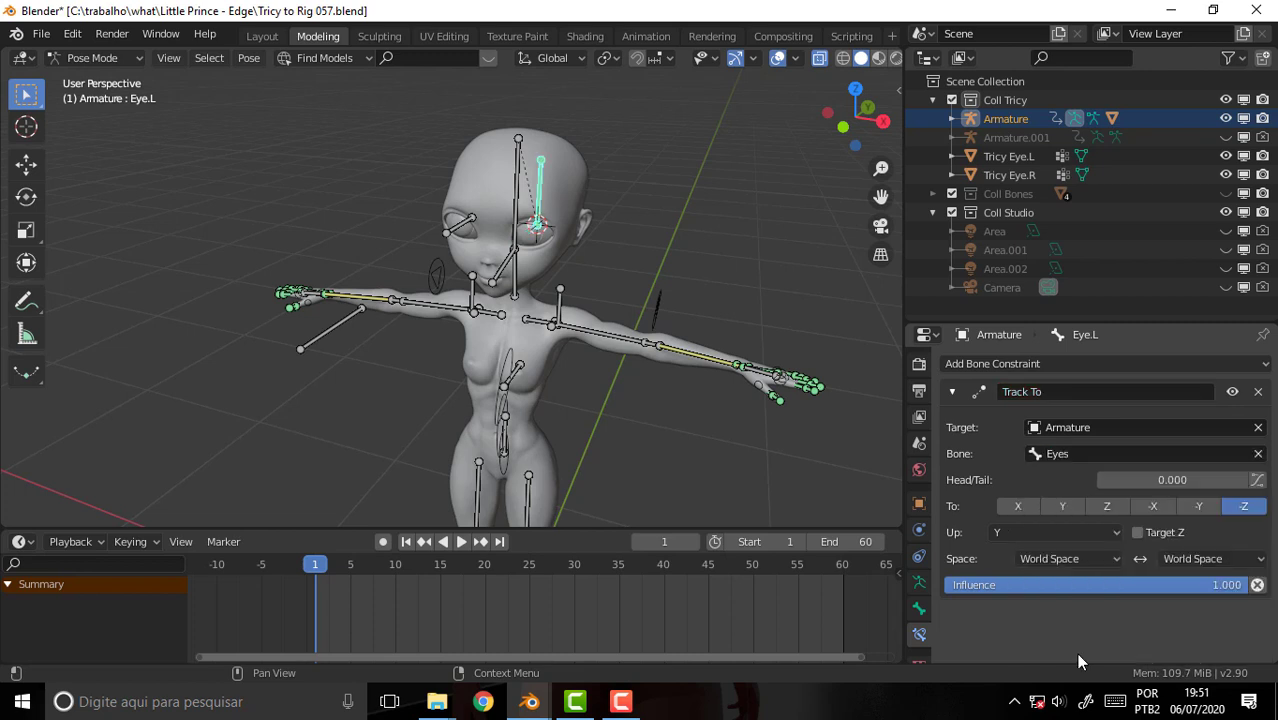
pyautogui.click(1060, 503)
pyautogui.click(1137, 532)
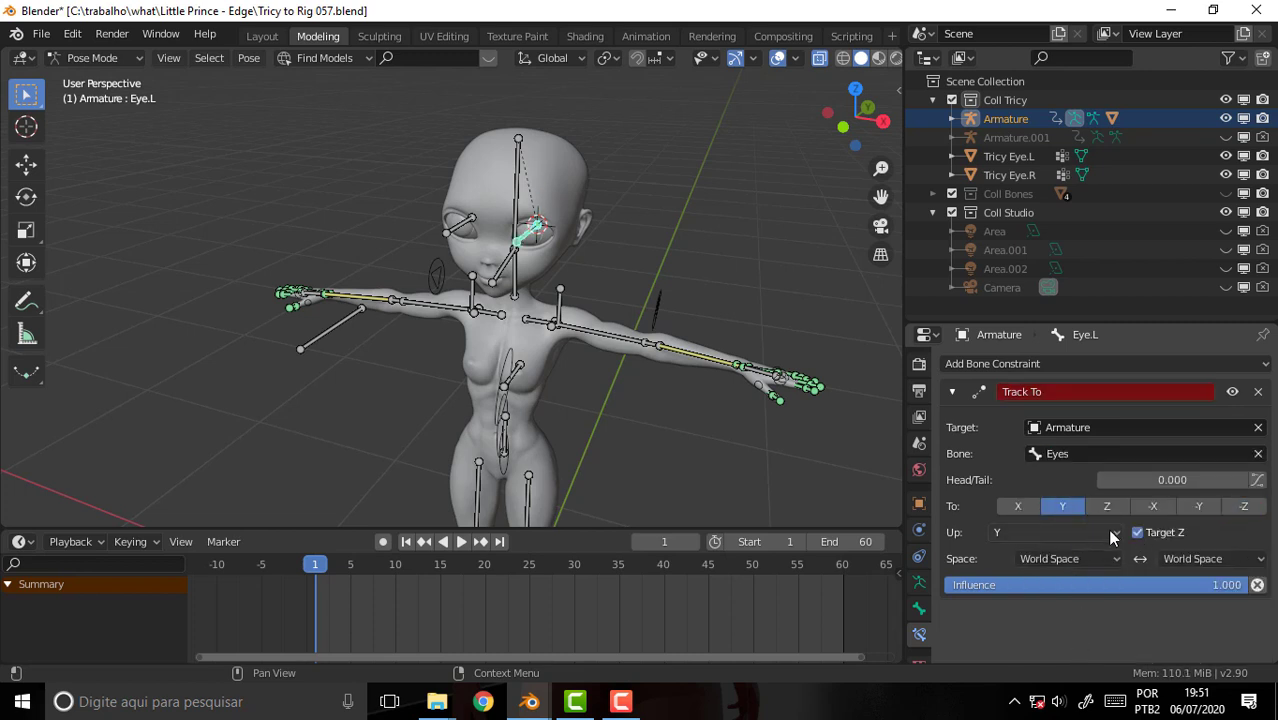
pyautogui.click(1080, 534)
pyautogui.click(1033, 595)
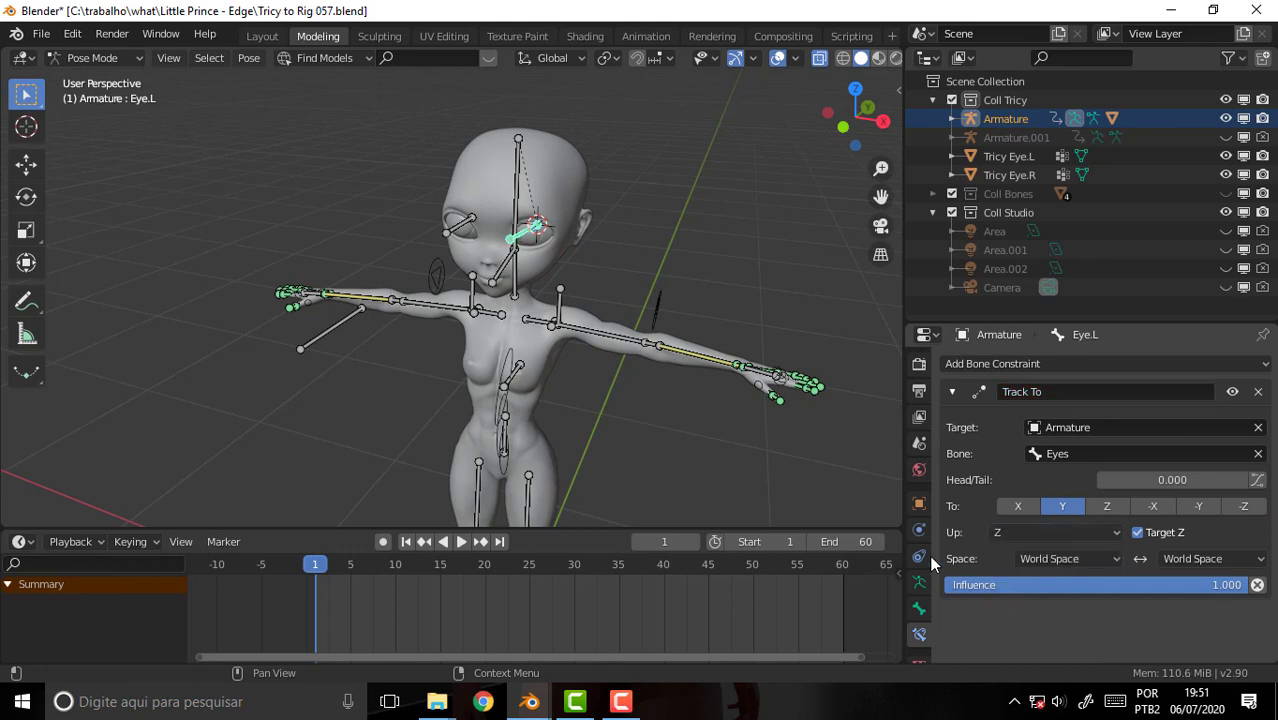
pyautogui.moveTo(718, 215)
pyautogui.mouseDown(button='middle')
pyautogui.moveTo(693, 305)
pyautogui.moveTo(722, 237)
pyautogui.moveTo(674, 212)
pyautogui.moveTo(566, 232)
pyautogui.mouseUp(button='middle')
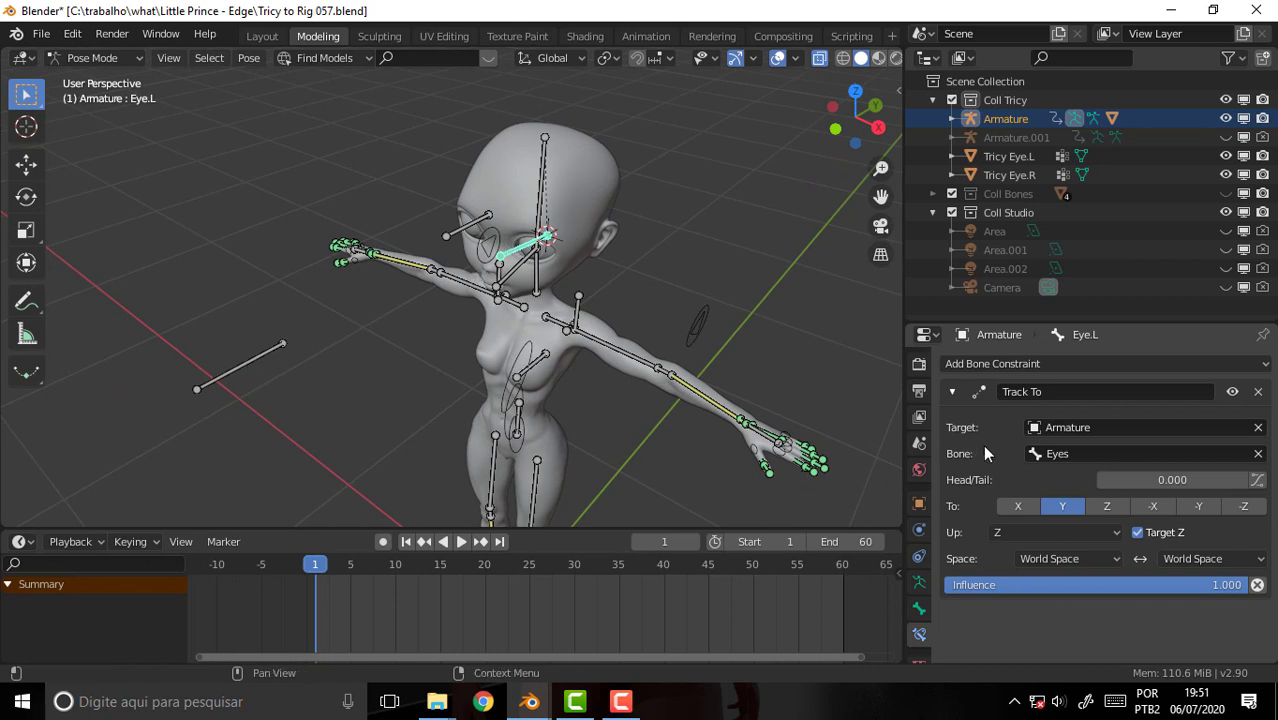
pyautogui.rightClick(1063, 393)
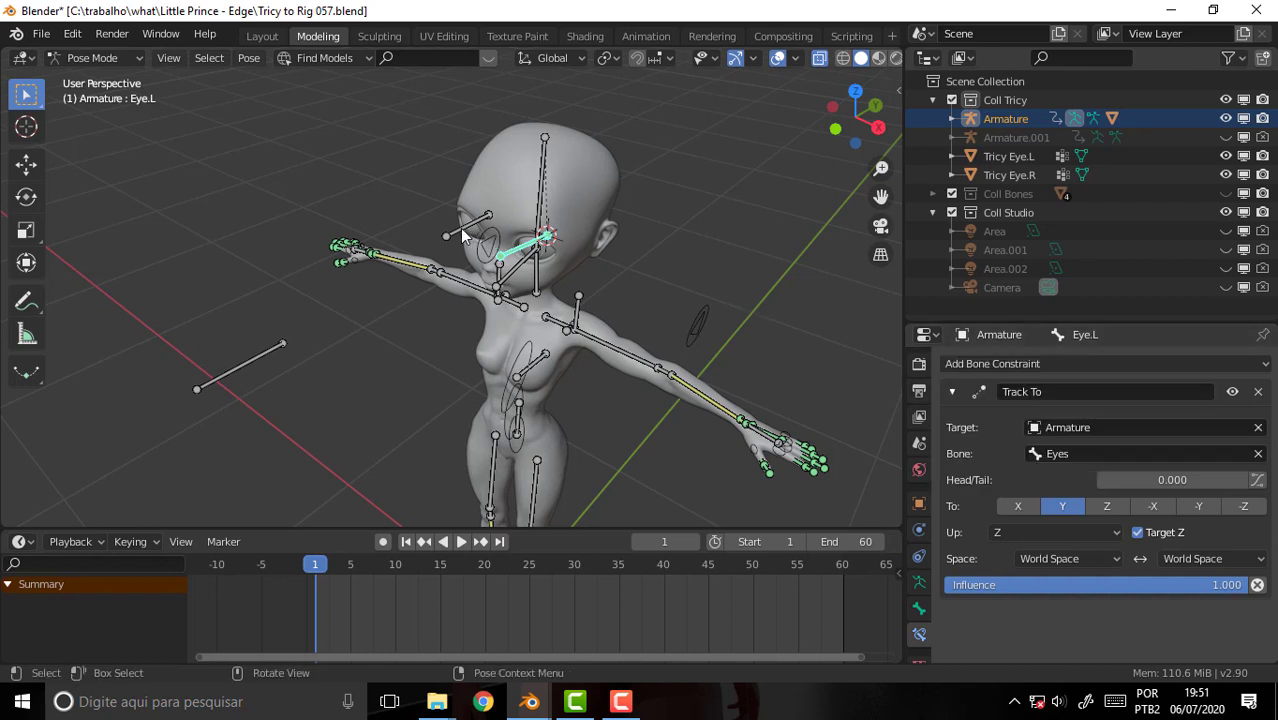
# - Add a Track To constraint on Eye.R targeting the Armature's Eyes bone
pyautogui.click(462, 230)
pyautogui.click(1036, 365)
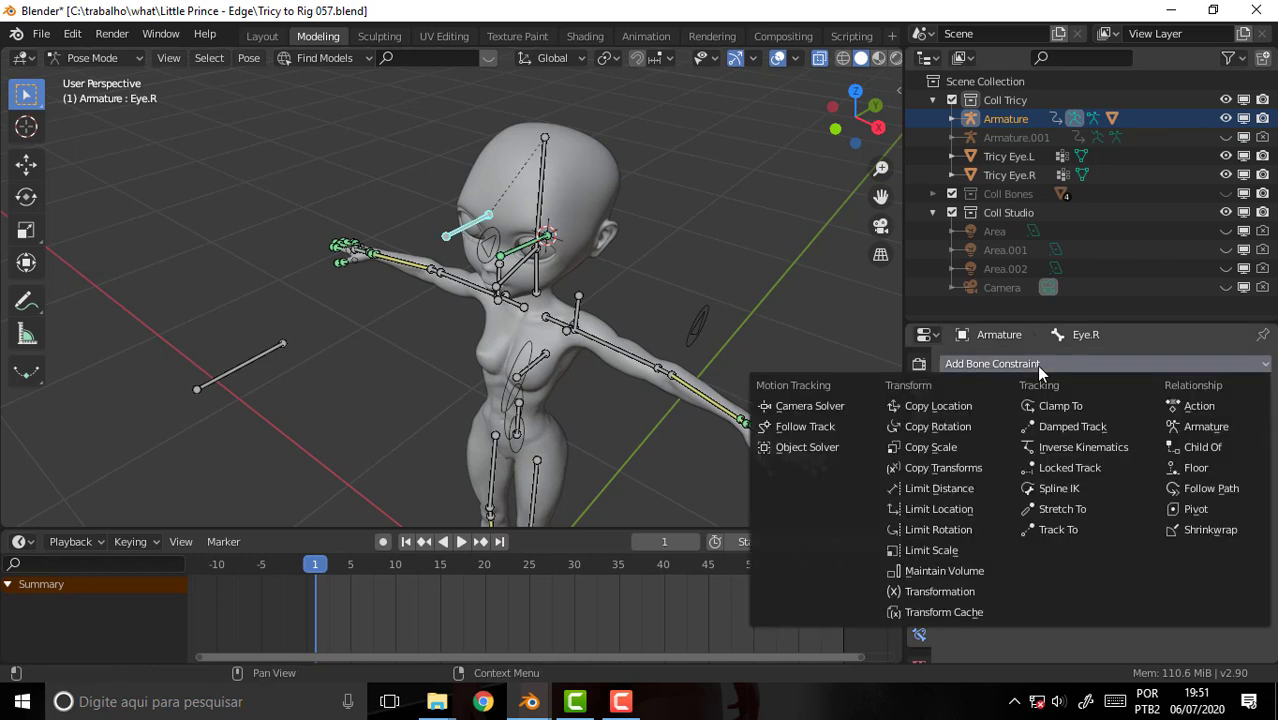
pyautogui.click(1068, 537)
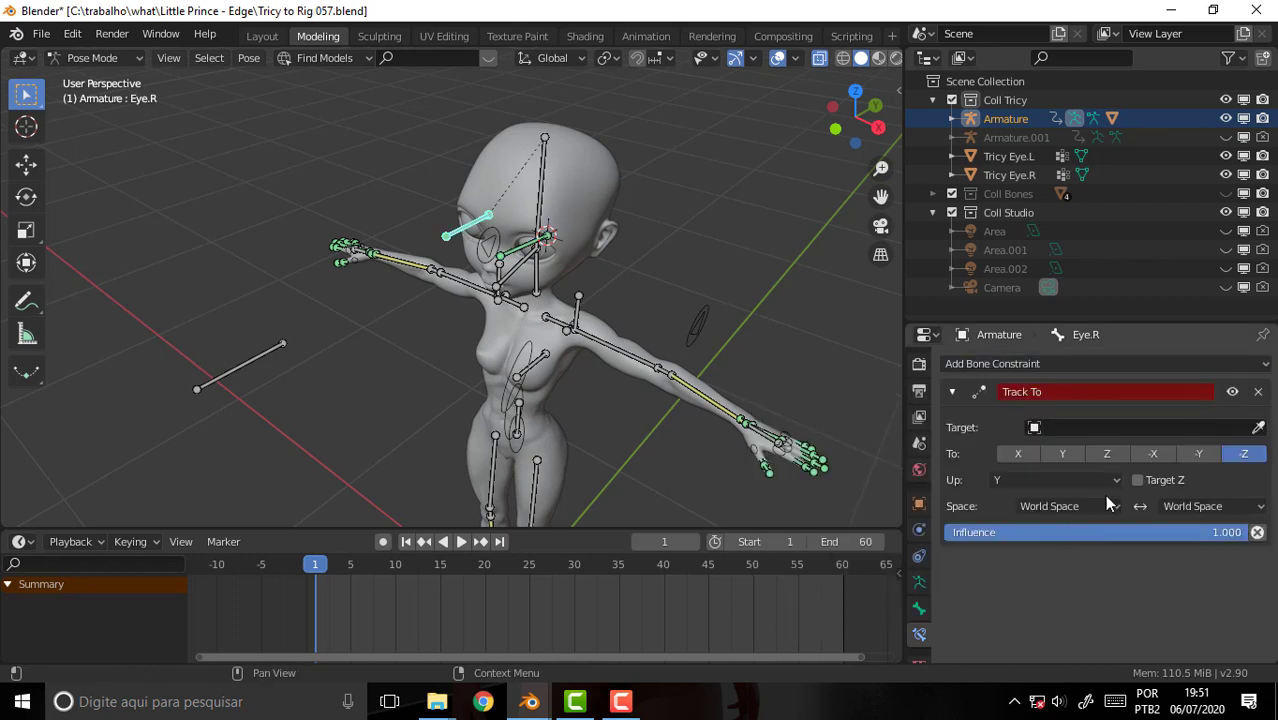
pyautogui.click(1262, 427)
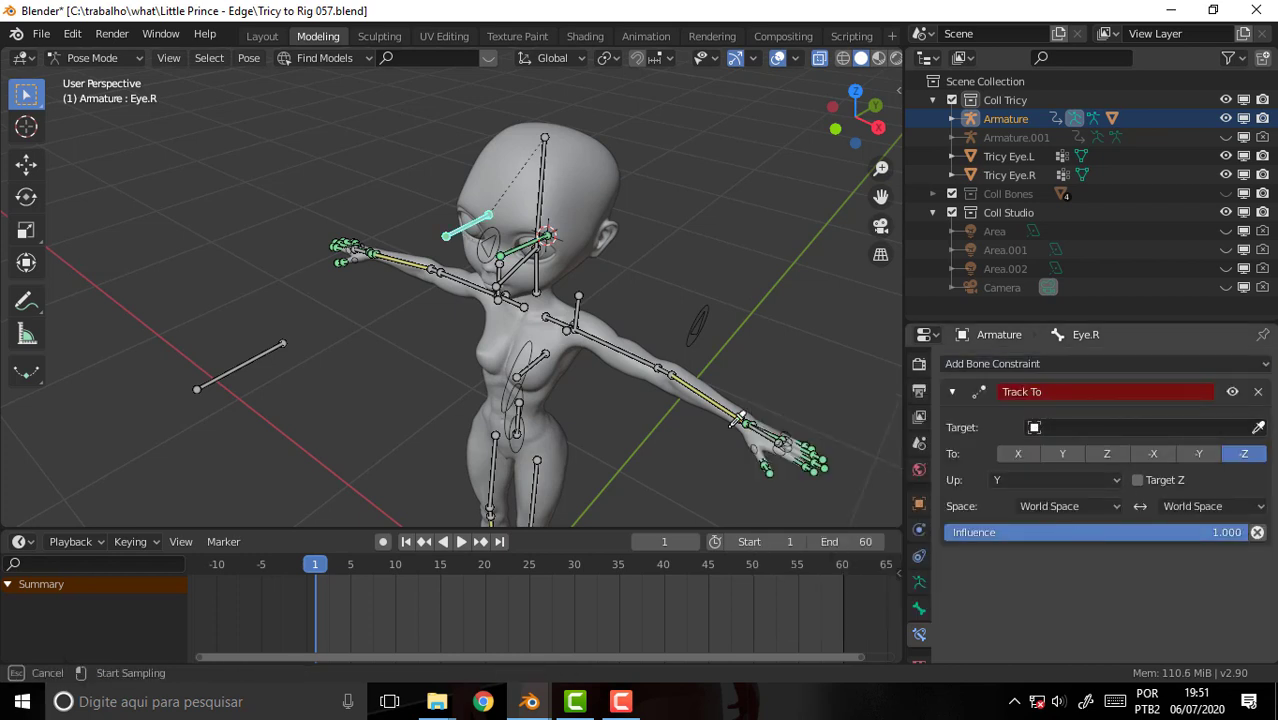
pyautogui.click(240, 366)
pyautogui.click(1042, 454)
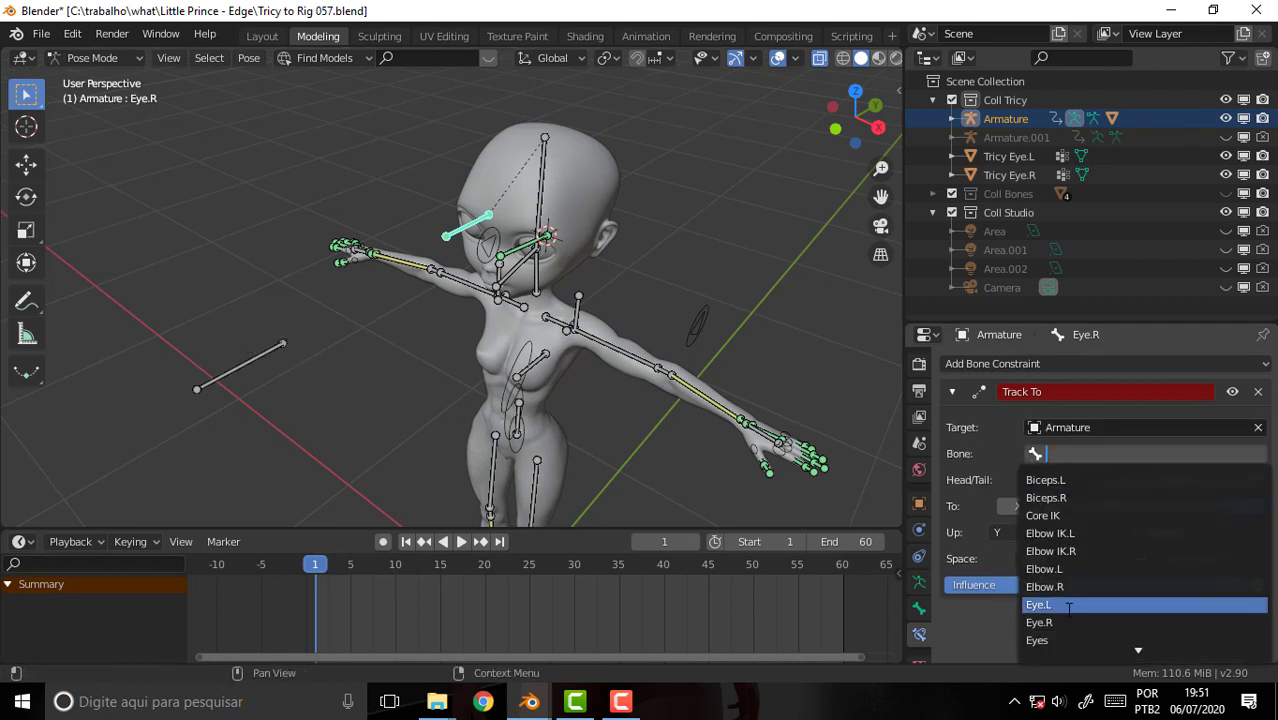
pyautogui.click(1072, 639)
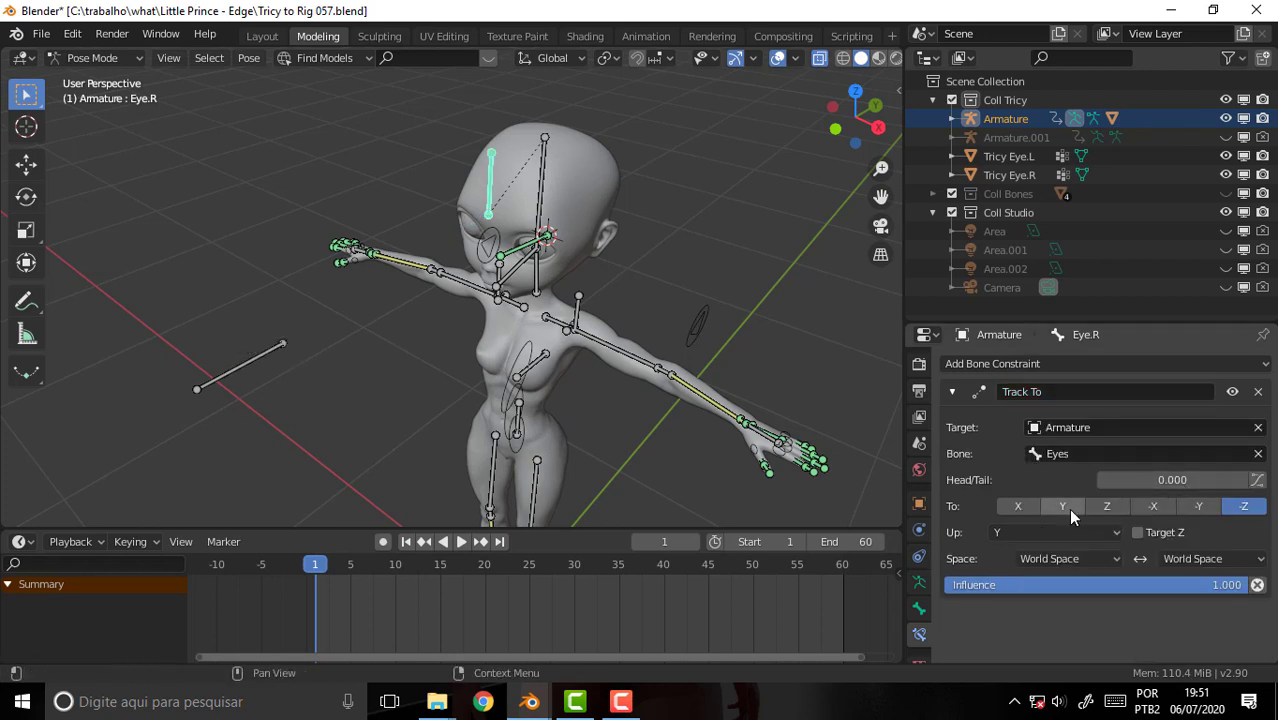
# - Set the constraint to track along Y, with Target Z on and Up set to Z
pyautogui.click(1063, 504)
pyautogui.click(1138, 533)
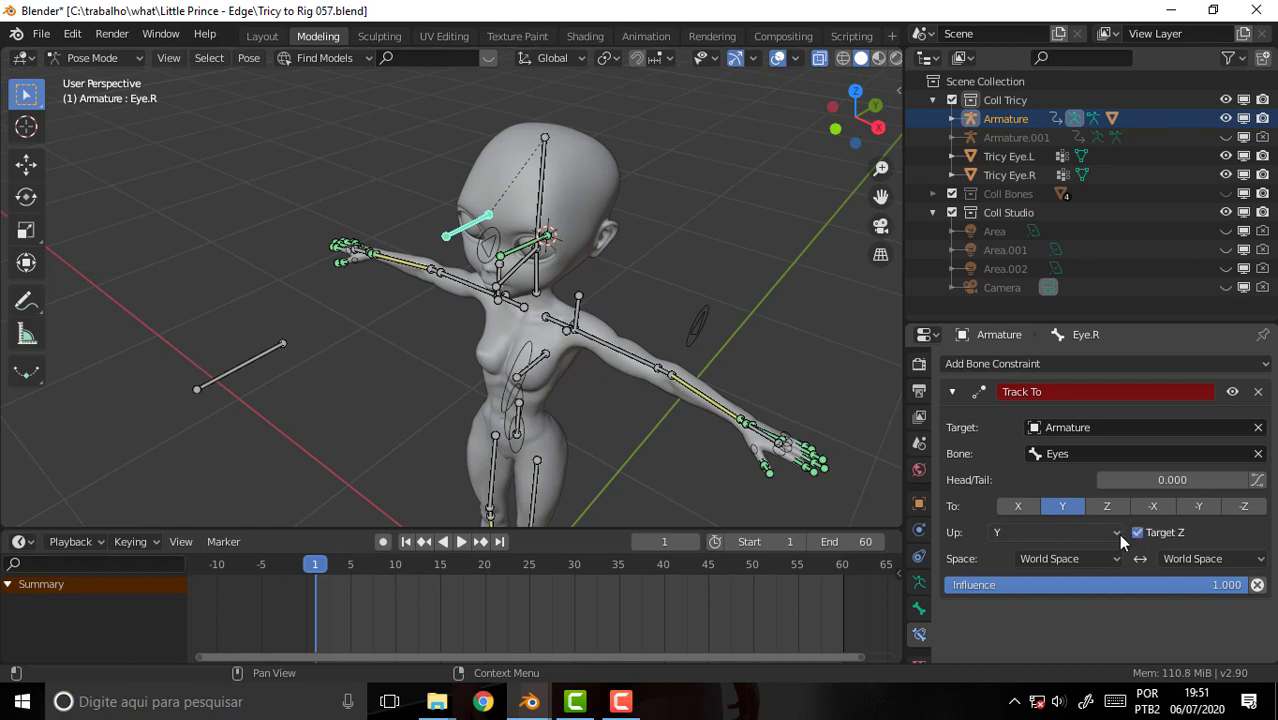
pyautogui.click(1106, 536)
pyautogui.click(1067, 591)
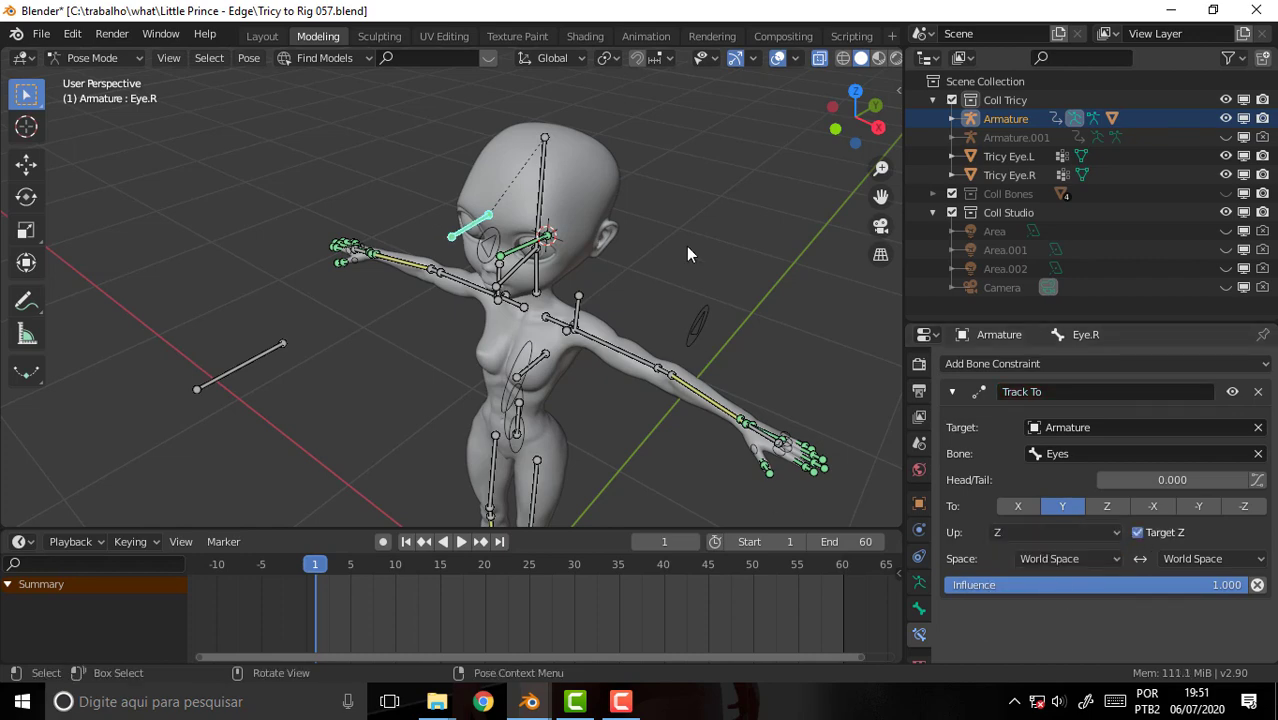
pyautogui.moveTo(696, 253); pyautogui.dragTo(753, 231, button='middle')
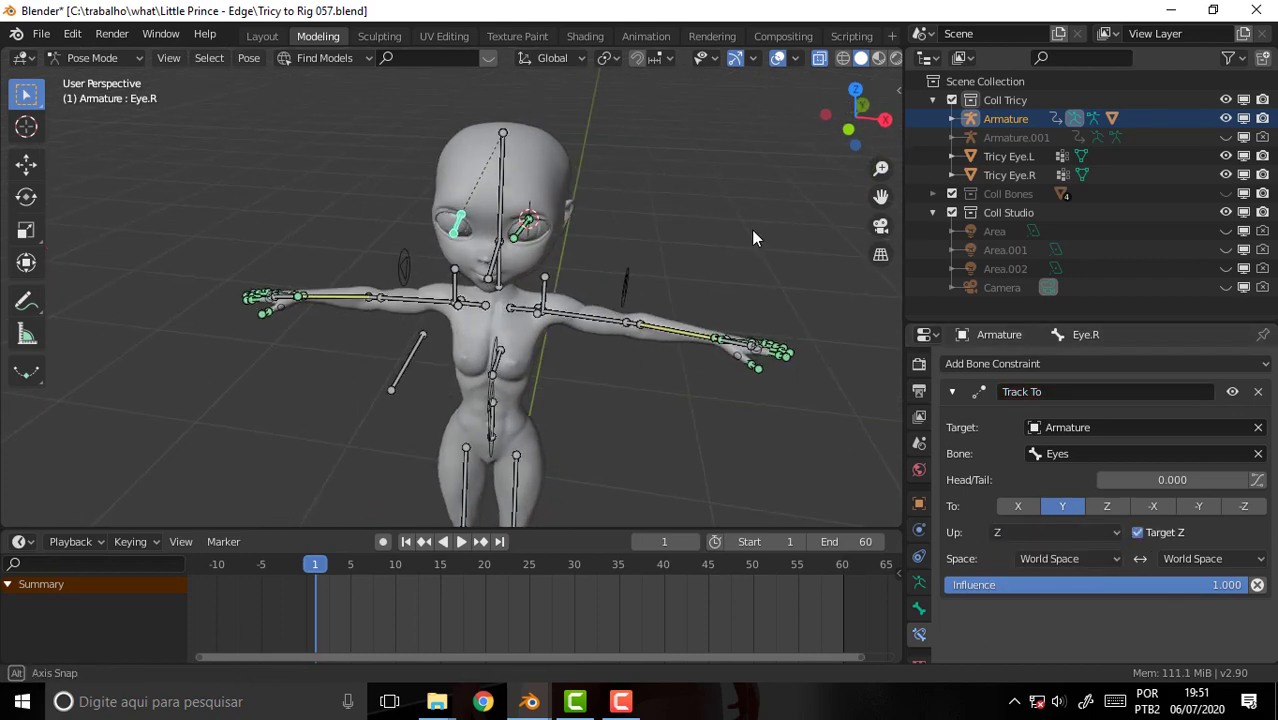
# - Move the Eyes control bone forward in front of the face, then orbit to check both eye bones
pyautogui.click(405, 370)
pyautogui.press('g')
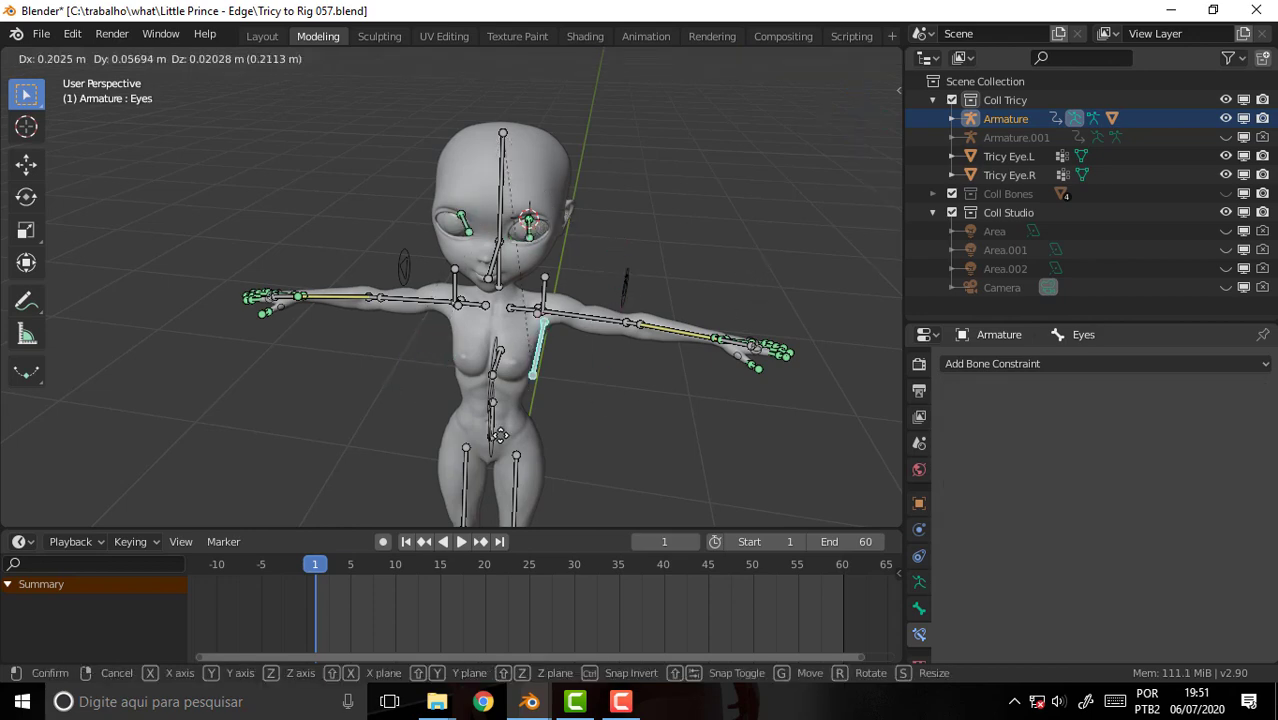
pyautogui.click(661, 278)
pyautogui.scroll(2, 661, 278)
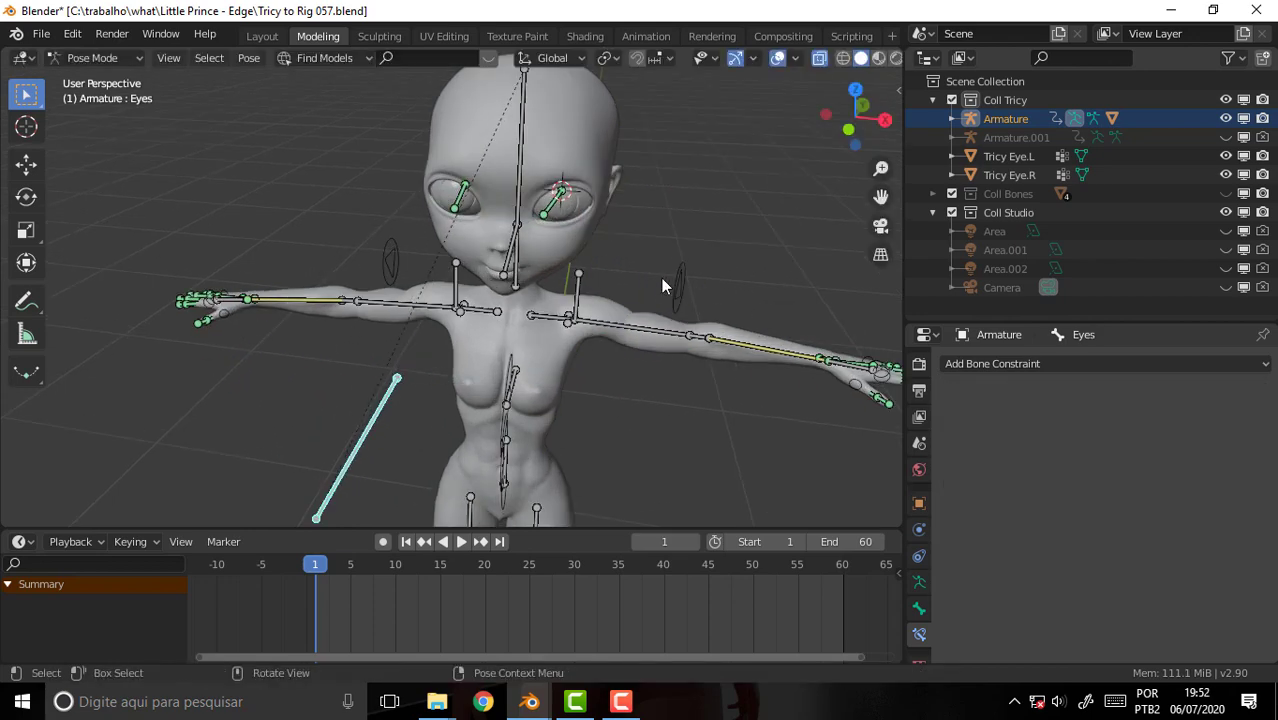
pyautogui.scroll(2, 661, 278)
pyautogui.moveTo(665, 257)
pyautogui.mouseDown(button='middle')
pyautogui.moveTo(709, 213)
pyautogui.moveTo(692, 197)
pyautogui.mouseUp(button='middle')
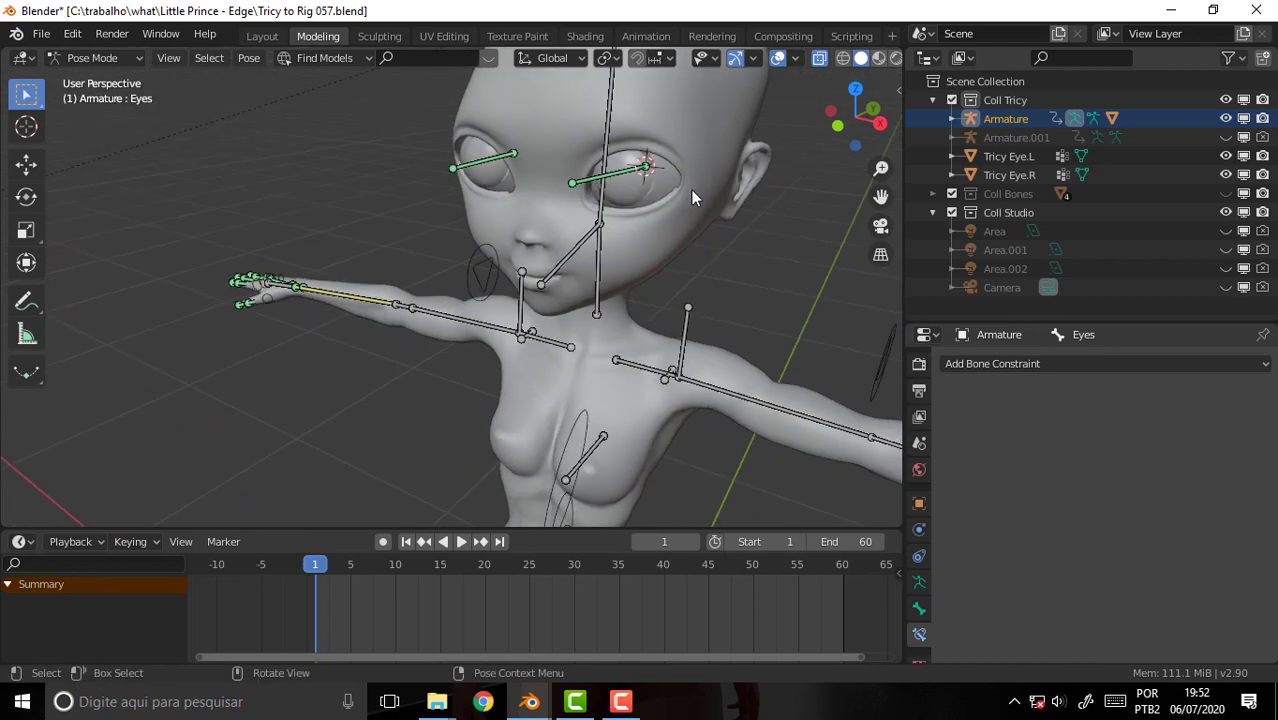
pyautogui.moveTo(843, 195)
pyautogui.mouseDown(button='middle')
pyautogui.moveTo(792, 238)
pyautogui.moveTo(801, 207)
pyautogui.mouseUp(button='middle')
pyautogui.scroll(2, 792, 238)
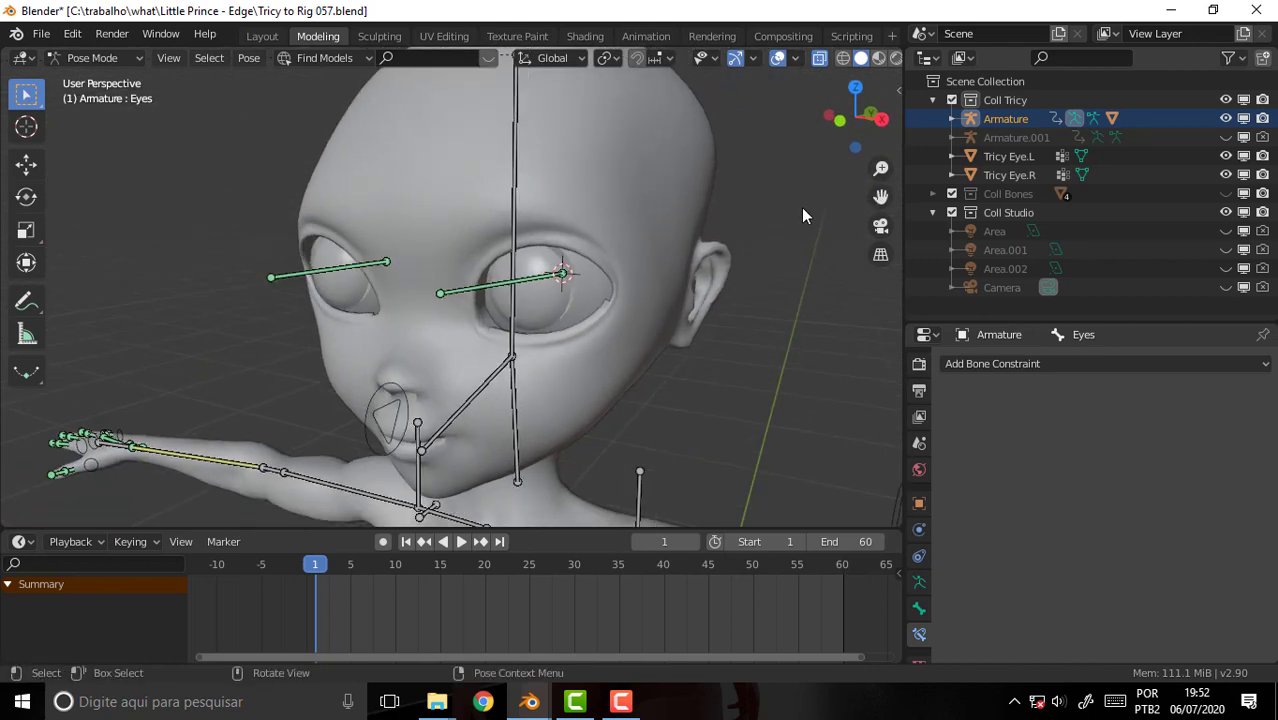
# - Bone-parent the Tricy Eye.L mesh to the Eye.L bone
pyautogui.click(126, 66)
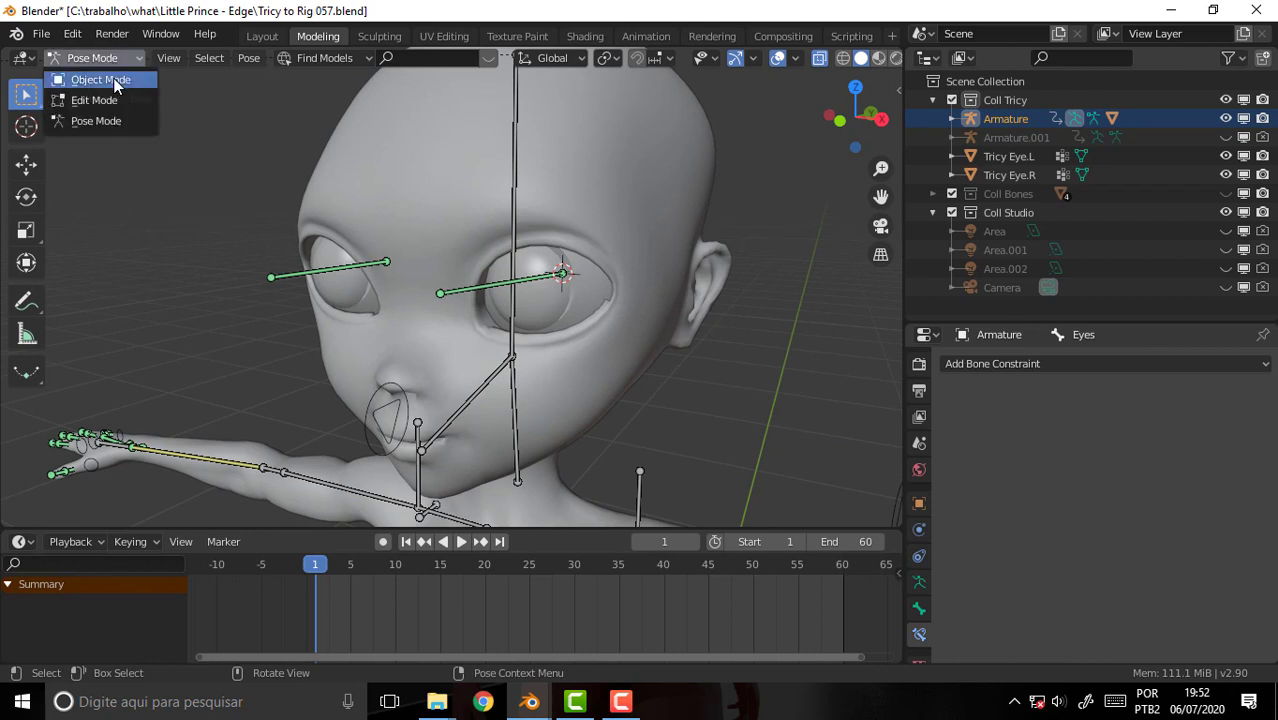
pyautogui.click(115, 83)
pyautogui.keyDown('shift'); pyautogui.click(587, 300); pyautogui.keyUp('shift')
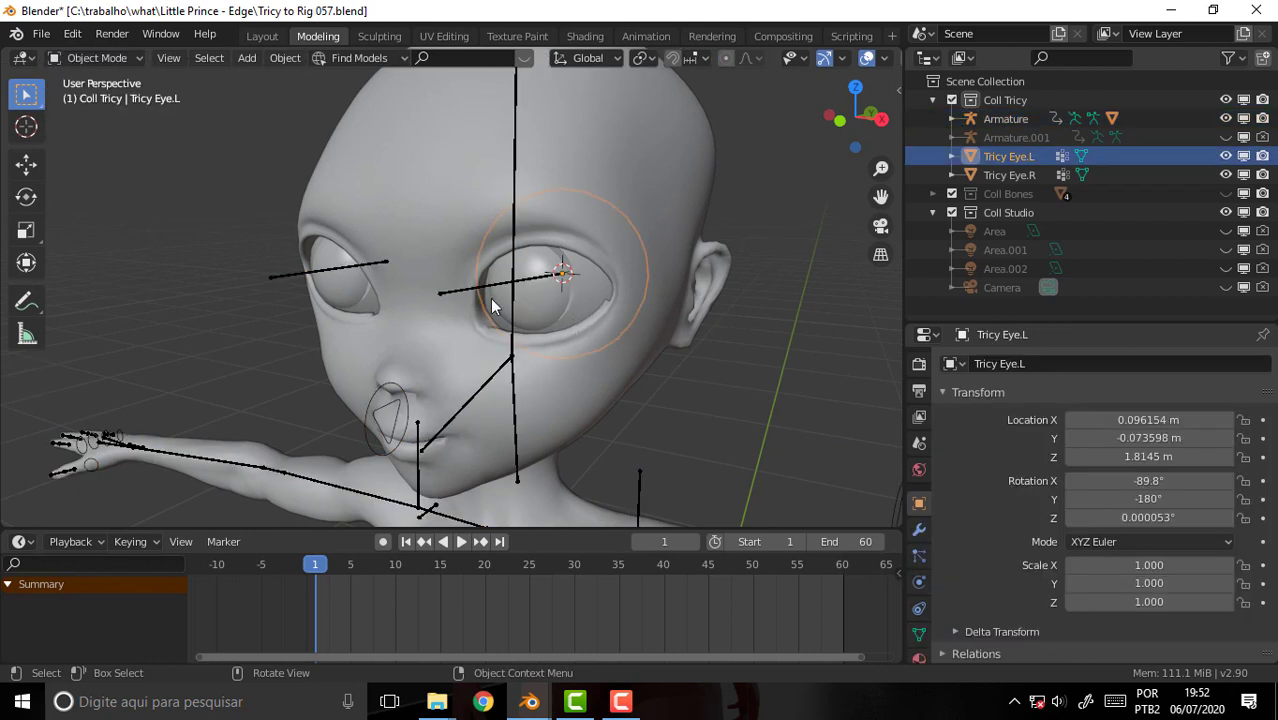
pyautogui.keyDown('shift'); pyautogui.click(460, 292); pyautogui.keyUp('shift')
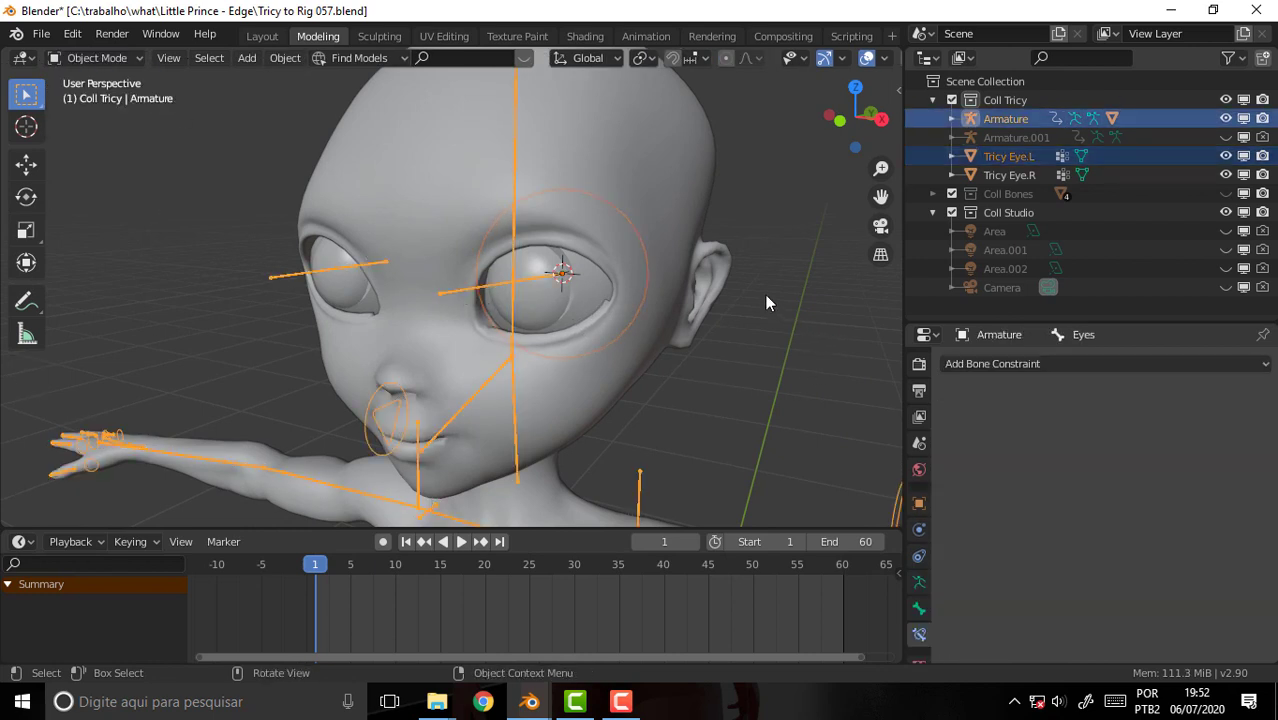
pyautogui.click(103, 57)
pyautogui.click(100, 118)
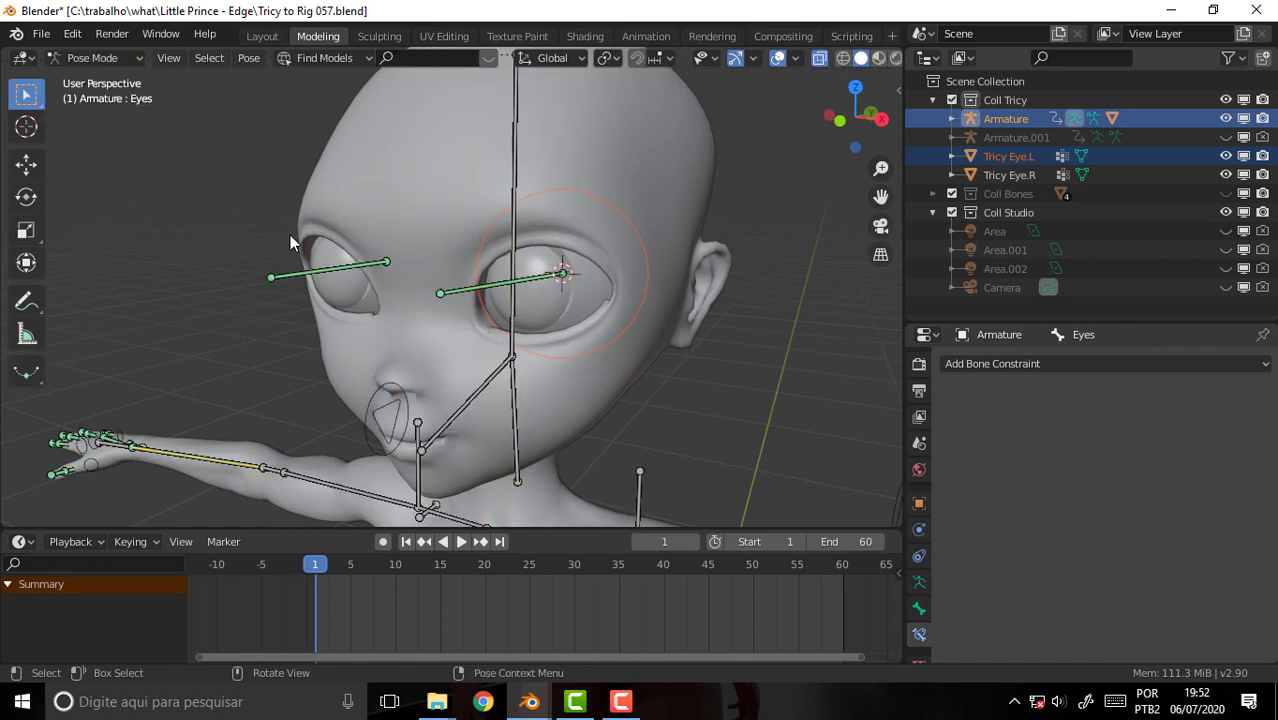
pyautogui.keyDown('shift'); pyautogui.click(492, 295); pyautogui.keyUp('shift')
pyautogui.hotkey('ctrl', 'shift', 'c')
pyautogui.click(650, 388)
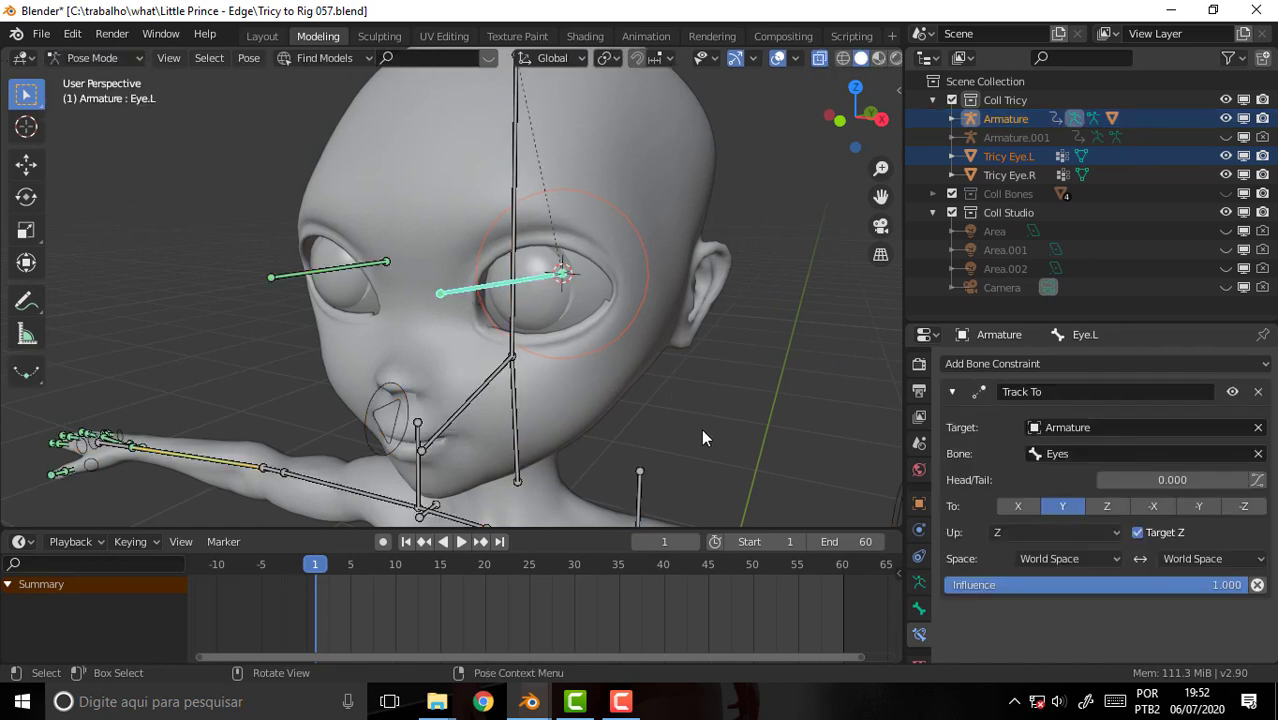
pyautogui.hotkey('ctrl', 'p')
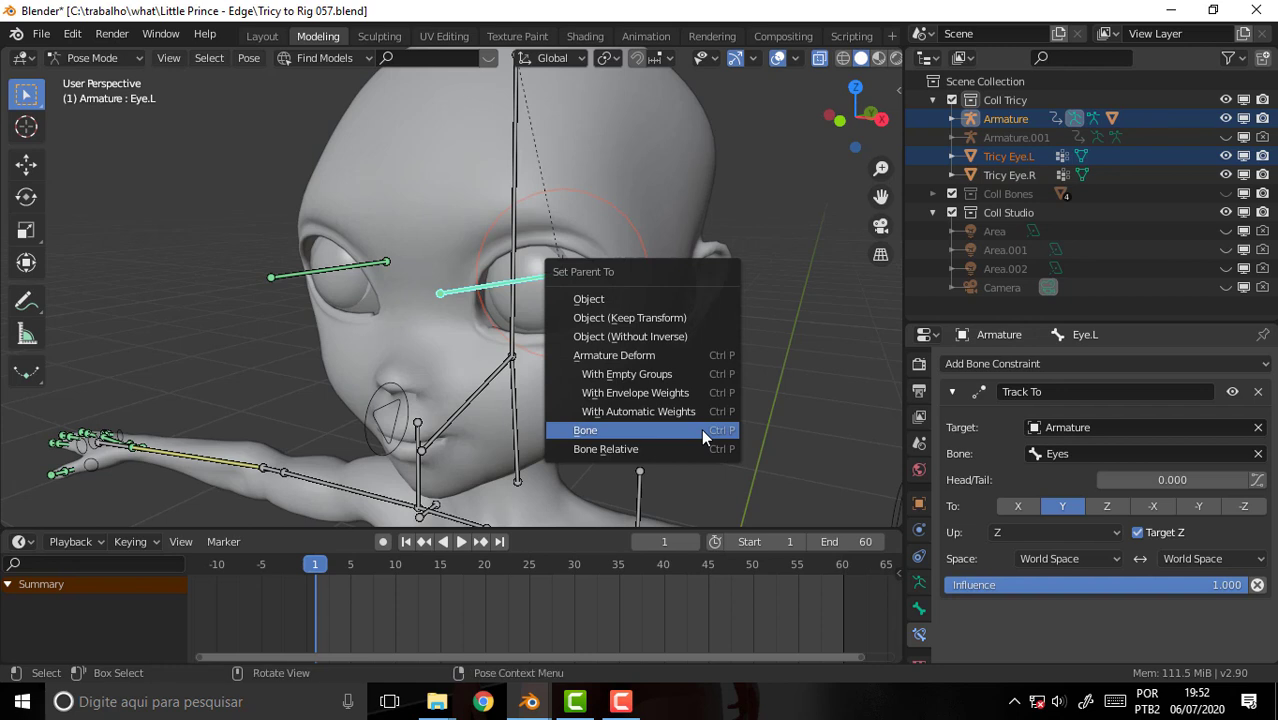
pyautogui.click(703, 436)
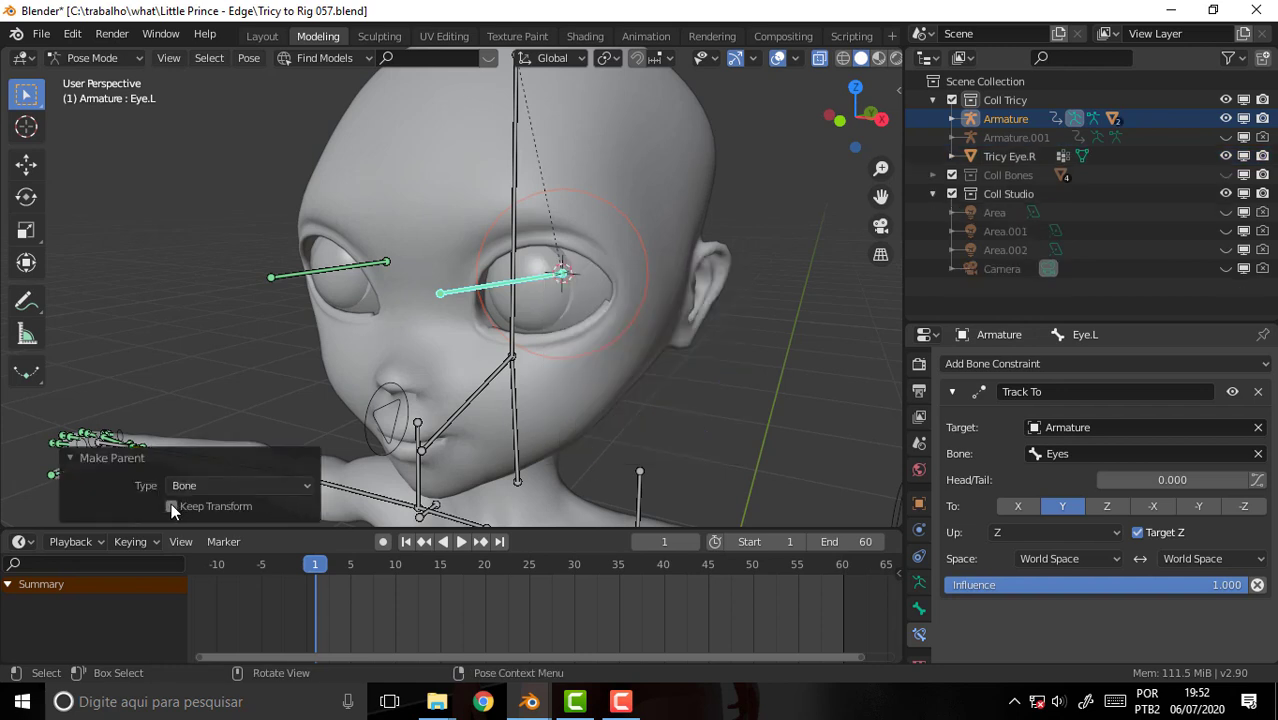
pyautogui.click(784, 332)
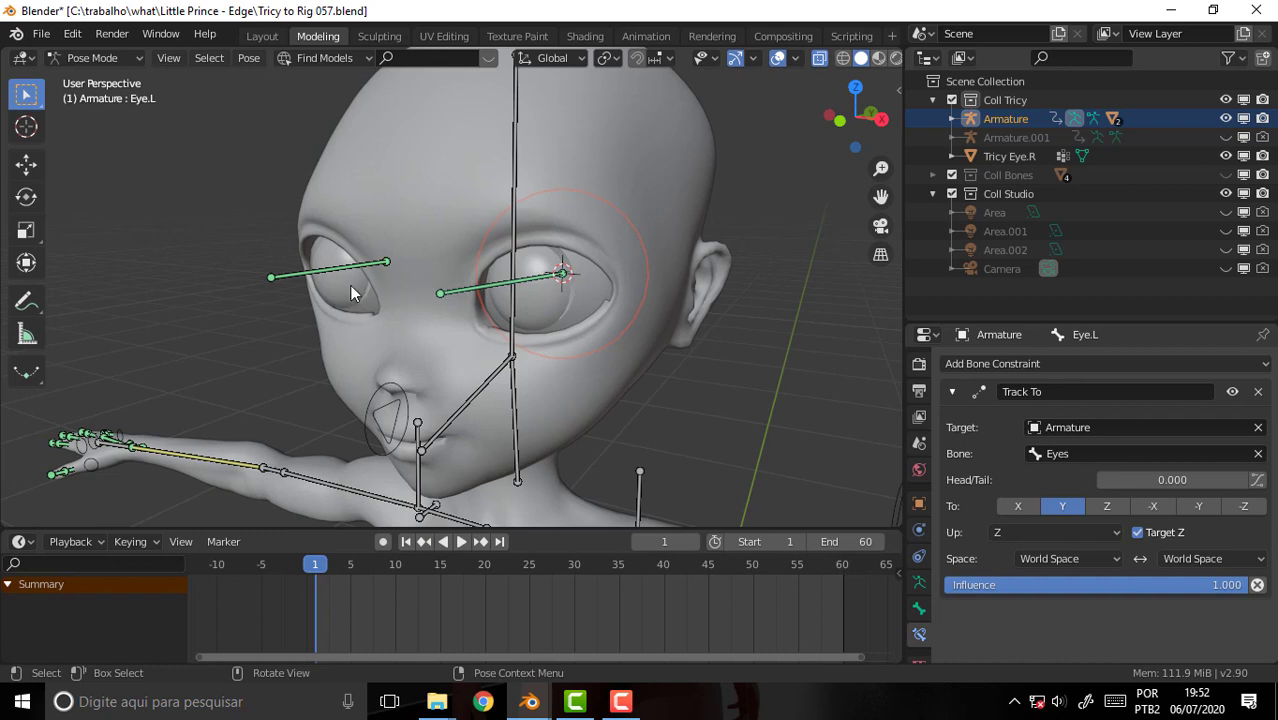
# - Bone-parent the Tricy Eye.R mesh to the Eye.R bone
pyautogui.click(87, 62)
pyautogui.click(100, 80)
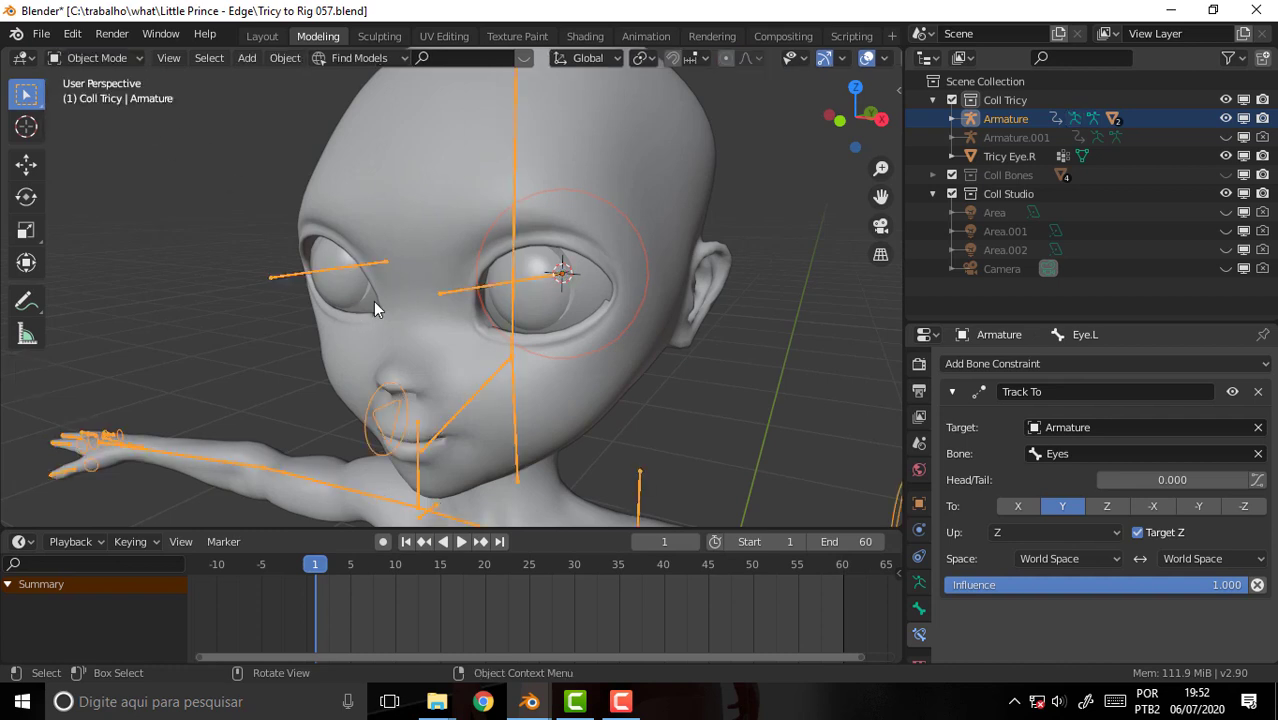
pyautogui.click(373, 301)
pyautogui.click(364, 304)
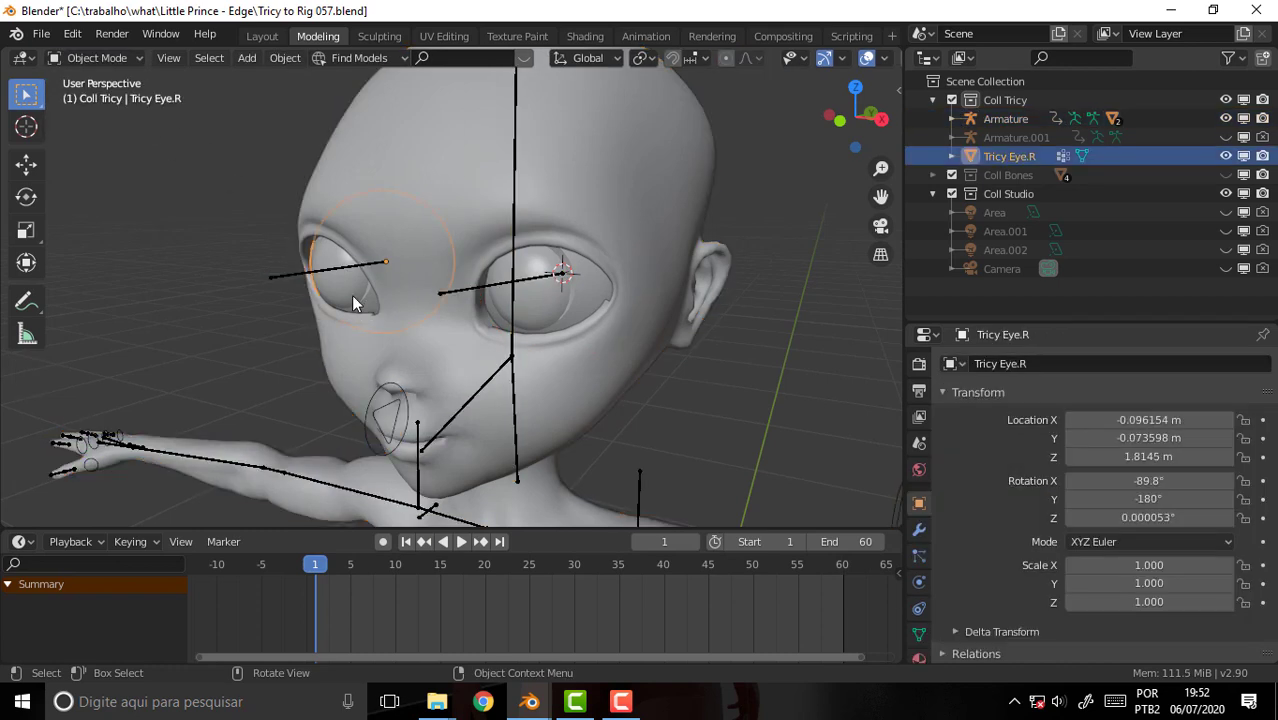
pyautogui.keyDown('shift'); pyautogui.click(292, 272); pyautogui.keyUp('shift')
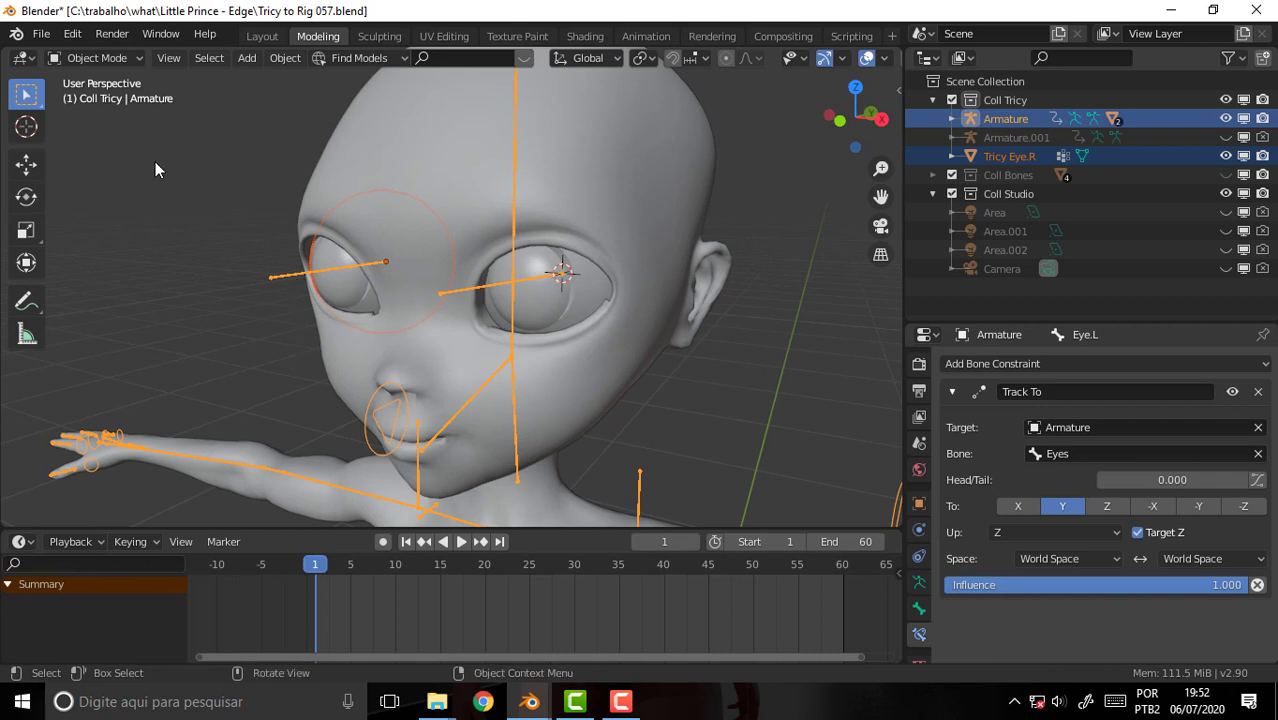
pyautogui.hotkey('ctrl', 'p')
pyautogui.click(94, 58)
pyautogui.click(100, 123)
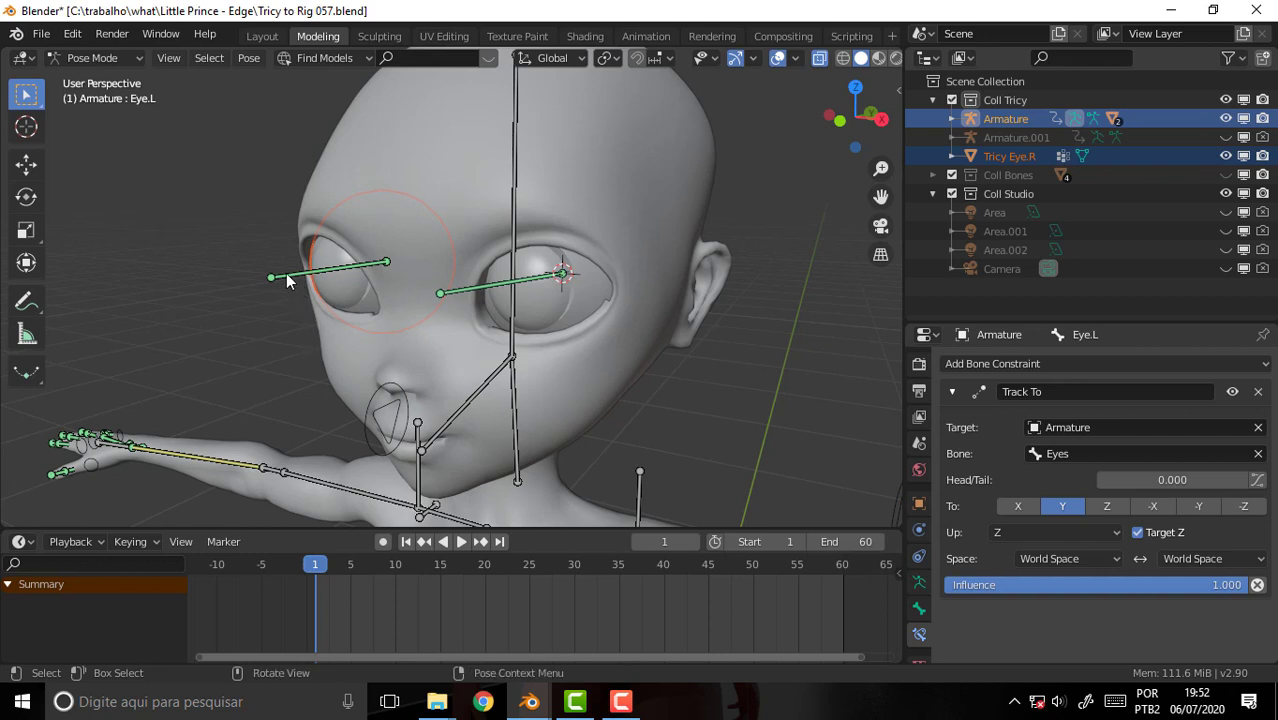
pyautogui.click(287, 275)
pyautogui.hotkey('ctrl', 'p')
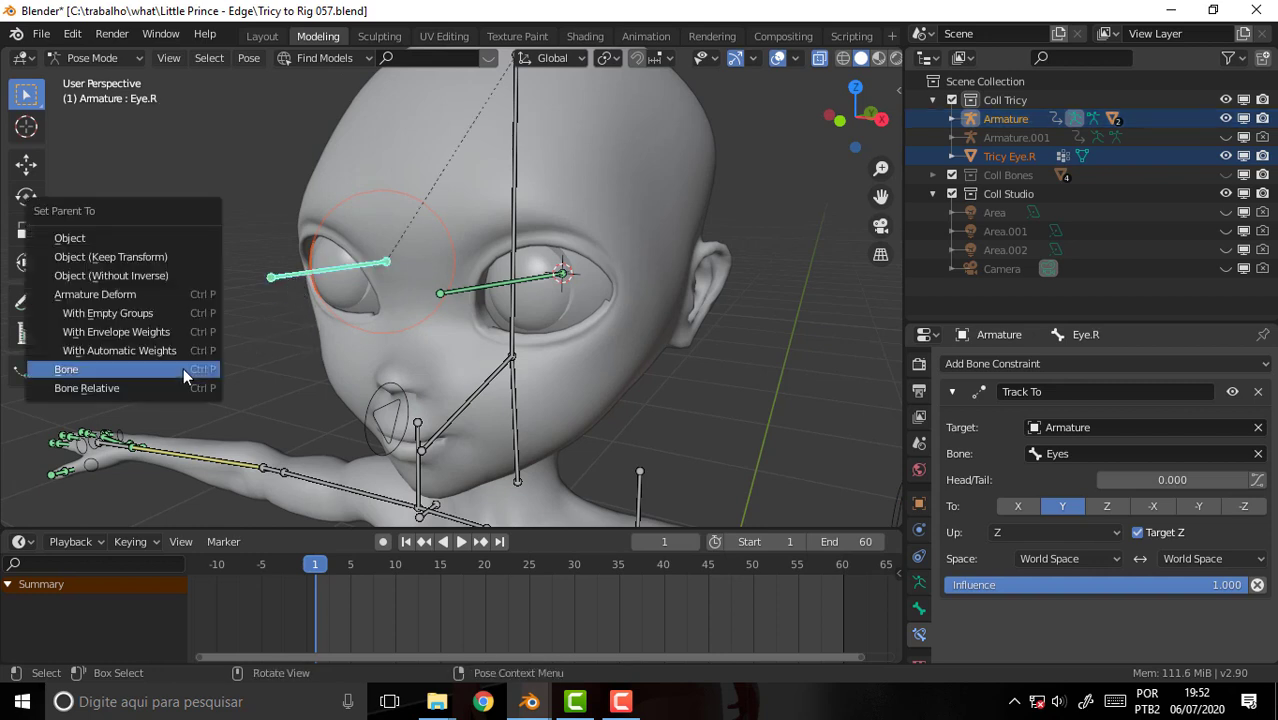
pyautogui.click(181, 368)
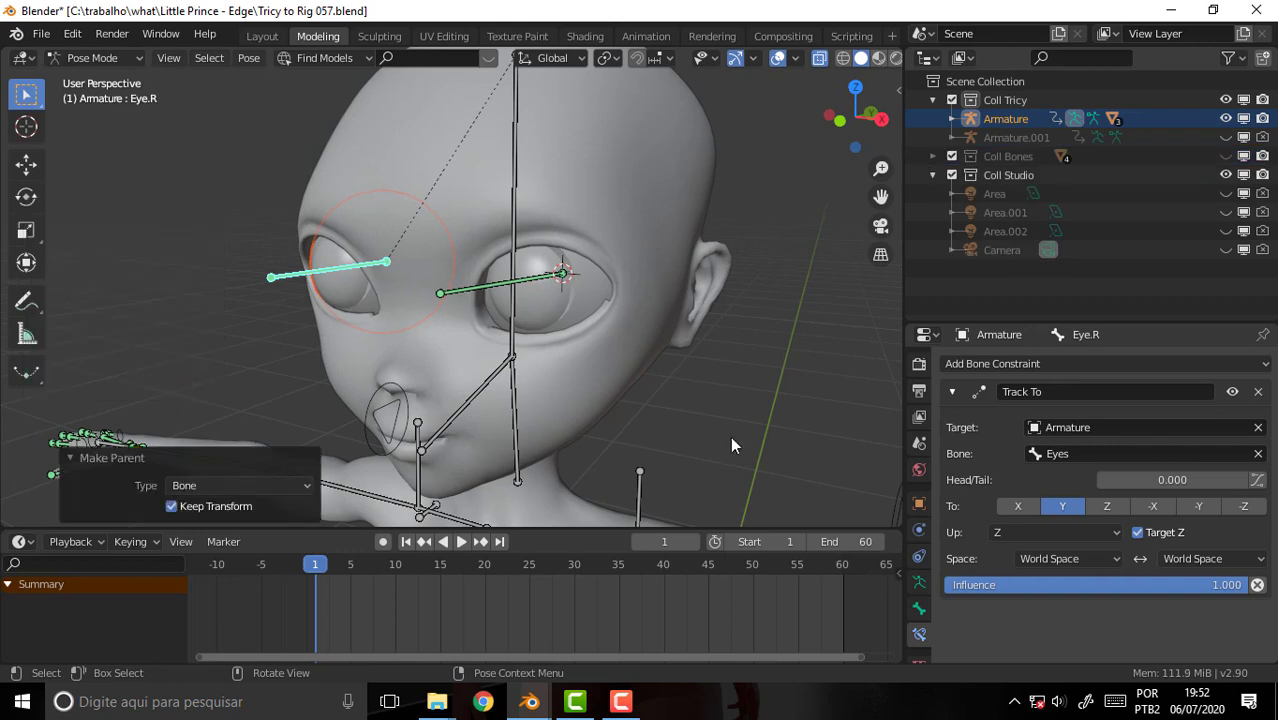
pyautogui.scroll(-2, 710, 354)
pyautogui.scroll(-2, 710, 354)
# - Move the Eyes control bone farther out from the face
pyautogui.scroll(2, 710, 354)
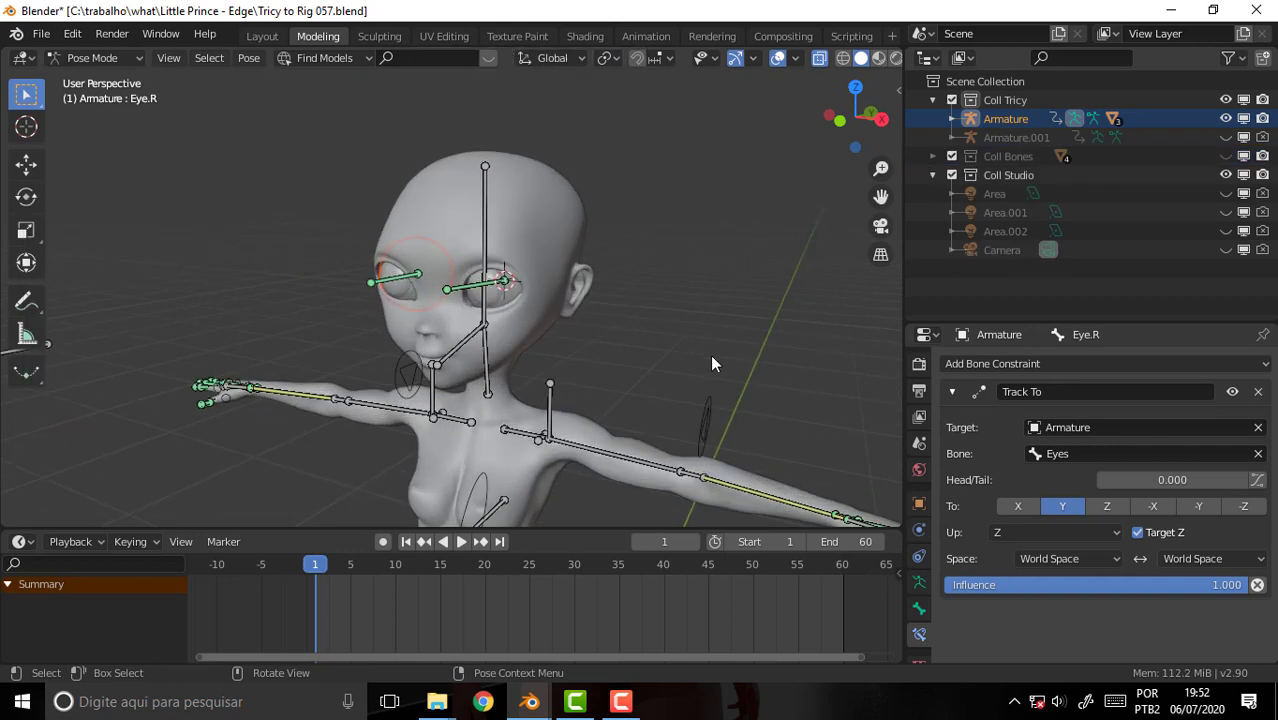
pyautogui.moveTo(712, 364)
pyautogui.mouseDown(button='middle')
pyautogui.moveTo(770, 343)
pyautogui.moveTo(361, 491)
pyautogui.mouseUp(button='middle')
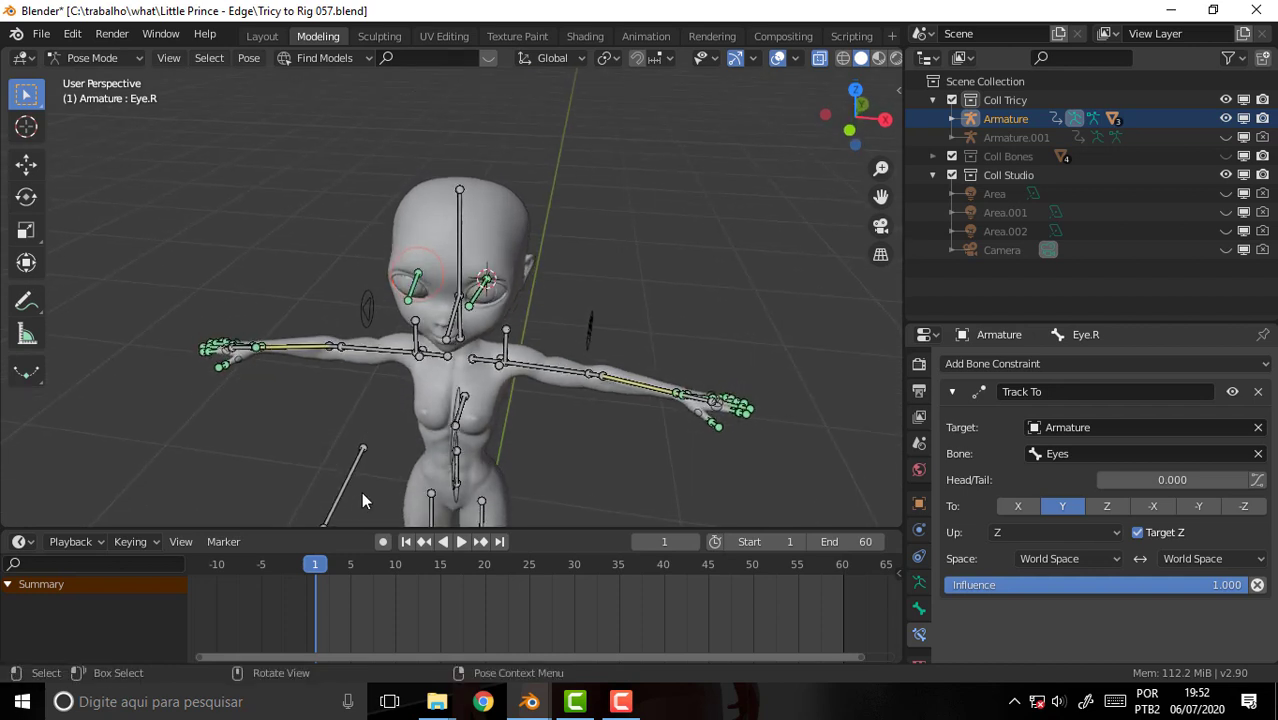
pyautogui.click(343, 497)
pyautogui.press('g')
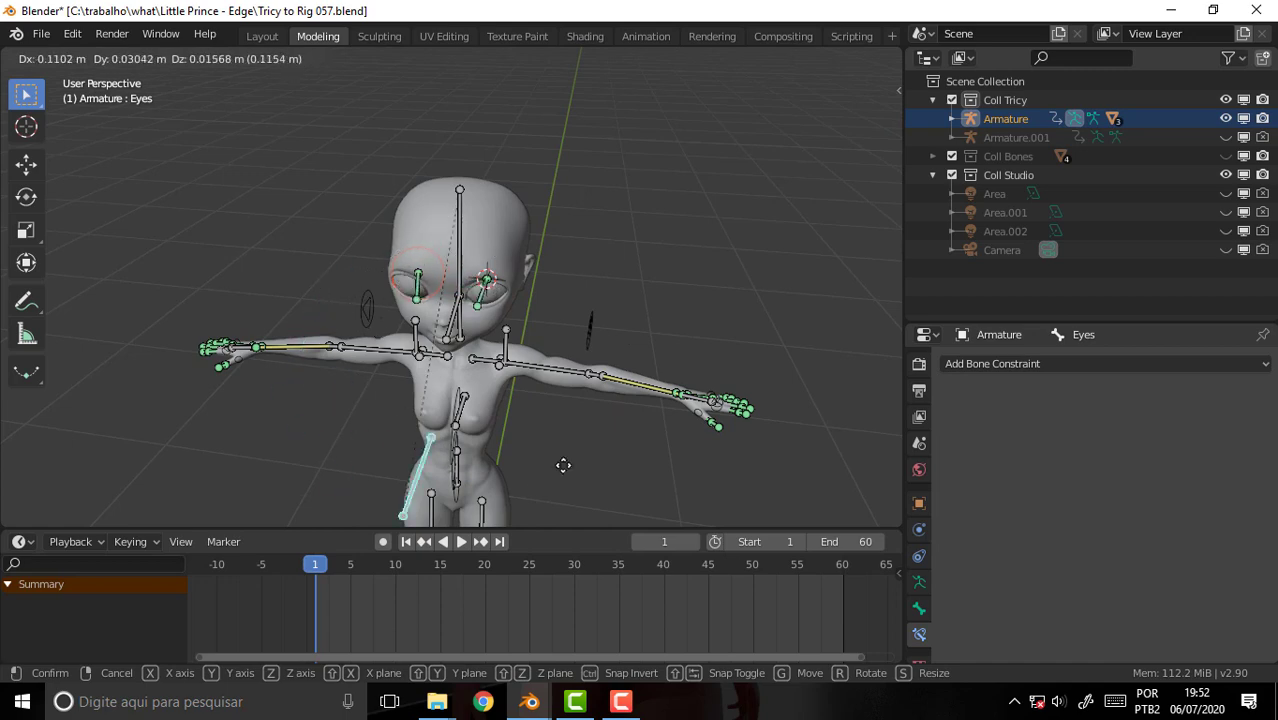
pyautogui.click(313, 497)
pyautogui.moveTo(543, 320)
pyautogui.mouseDown(button='middle')
pyautogui.moveTo(623, 291)
pyautogui.moveTo(598, 203)
pyautogui.moveTo(613, 220)
pyautogui.moveTo(696, 203)
pyautogui.moveTo(596, 203)
pyautogui.moveTo(687, 198)
pyautogui.mouseUp(button='middle')
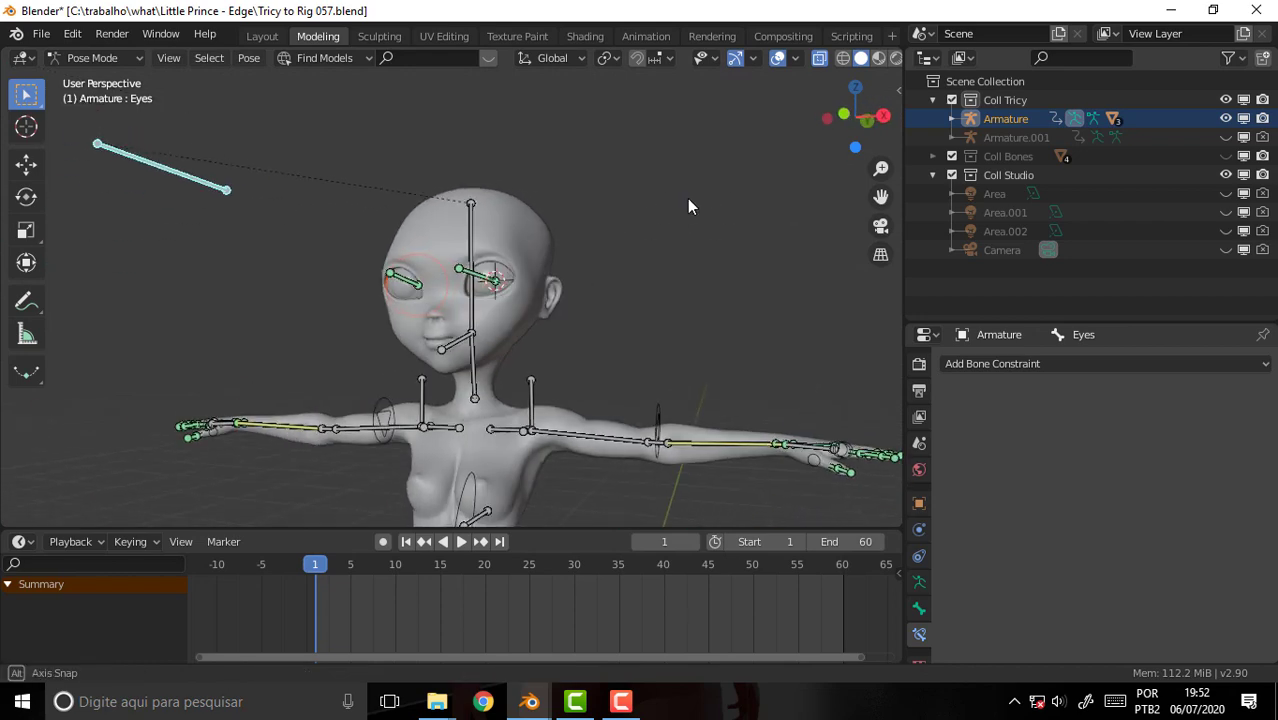
# - Test rotating the Neck bone about global Z, then cancel and orbit around the rig
pyautogui.click(474, 385)
pyautogui.press('r')
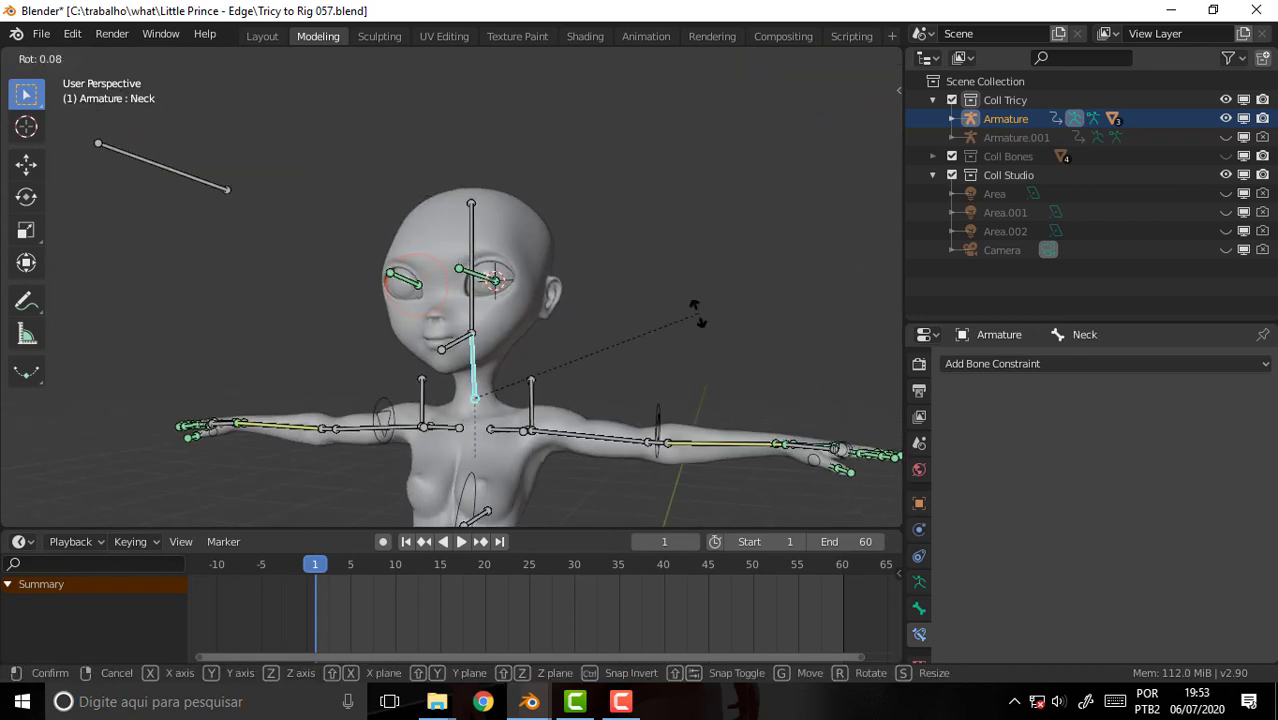
pyautogui.press('z')
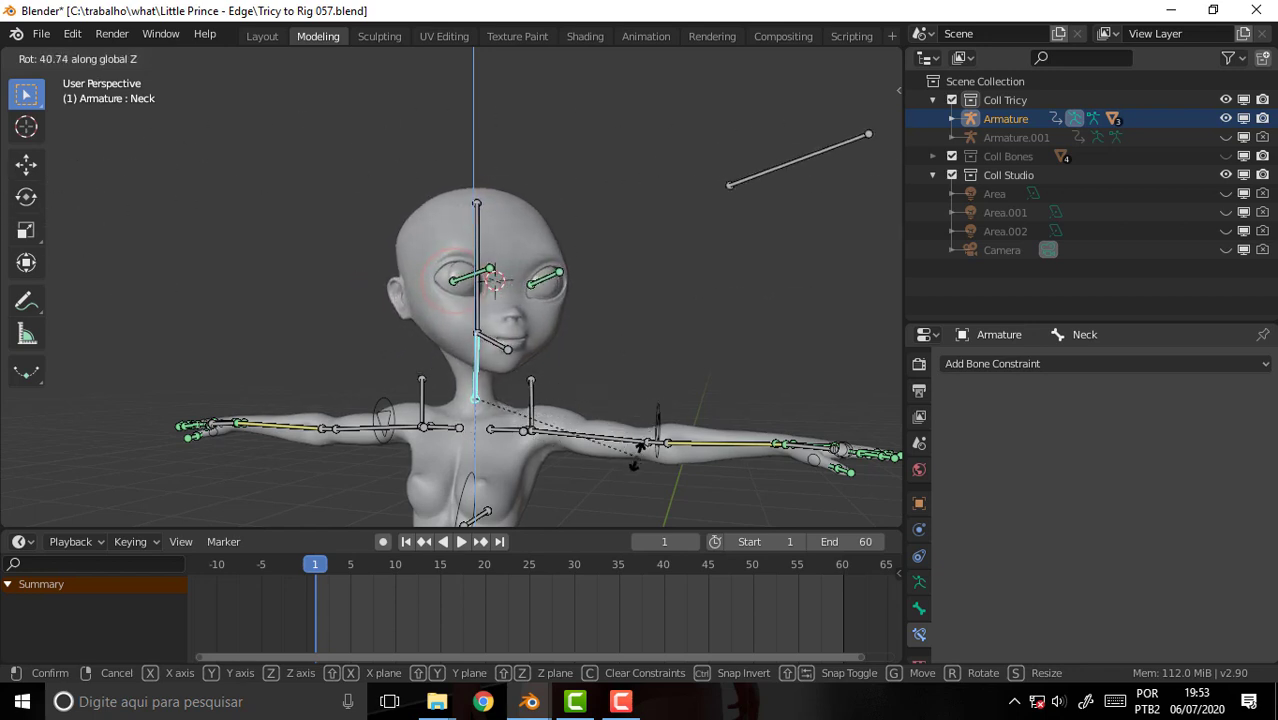
pyautogui.rightClick(624, 250)
pyautogui.moveTo(625, 247)
pyautogui.mouseDown(button='middle')
pyautogui.moveTo(621, 286)
pyautogui.moveTo(631, 264)
pyautogui.mouseUp(button='middle')
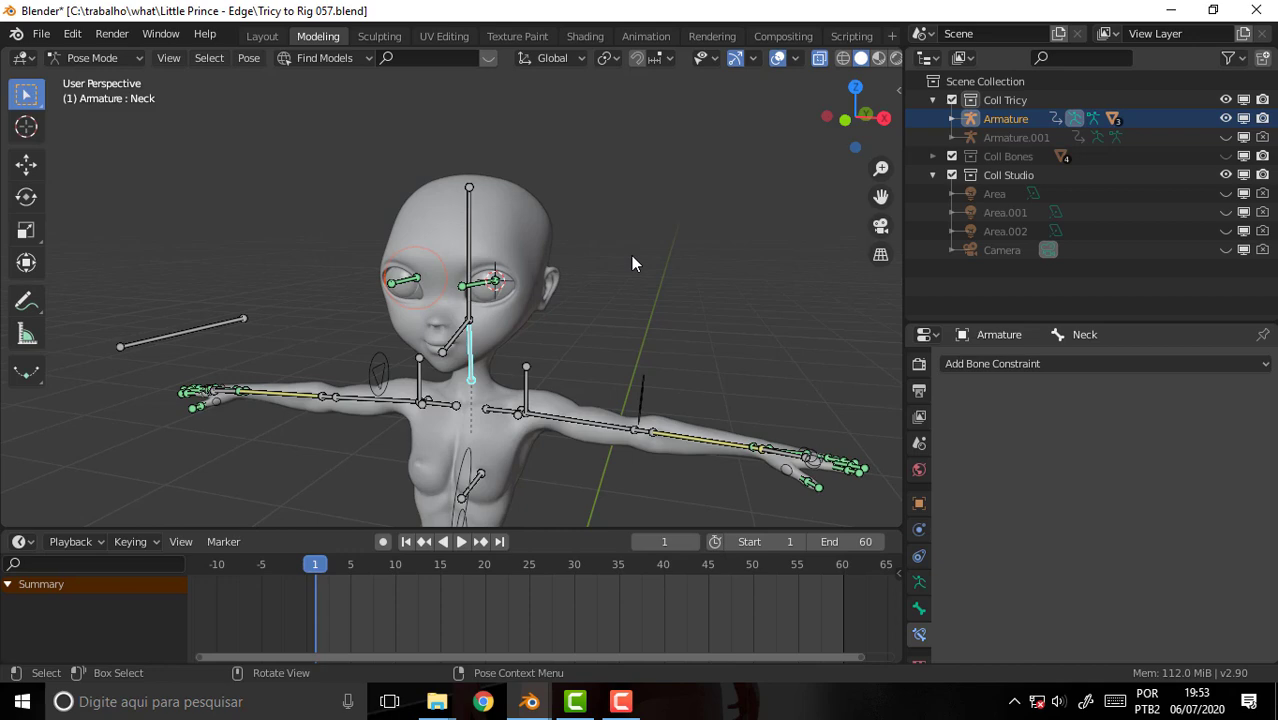
pyautogui.moveTo(896, 228)
pyautogui.mouseDown(button='middle')
pyautogui.moveTo(714, 190)
pyautogui.moveTo(695, 260)
pyautogui.moveTo(673, 244)
pyautogui.mouseUp(button='middle')
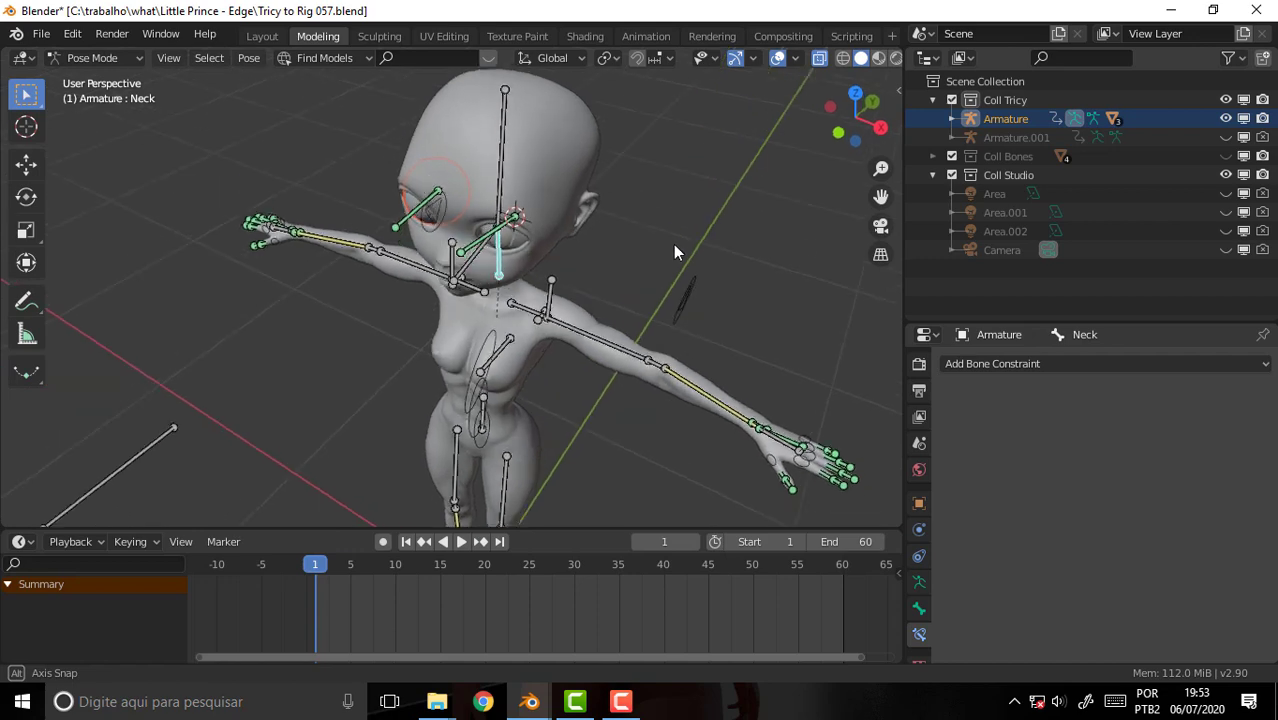
pyautogui.scroll(-3, 237, 388)
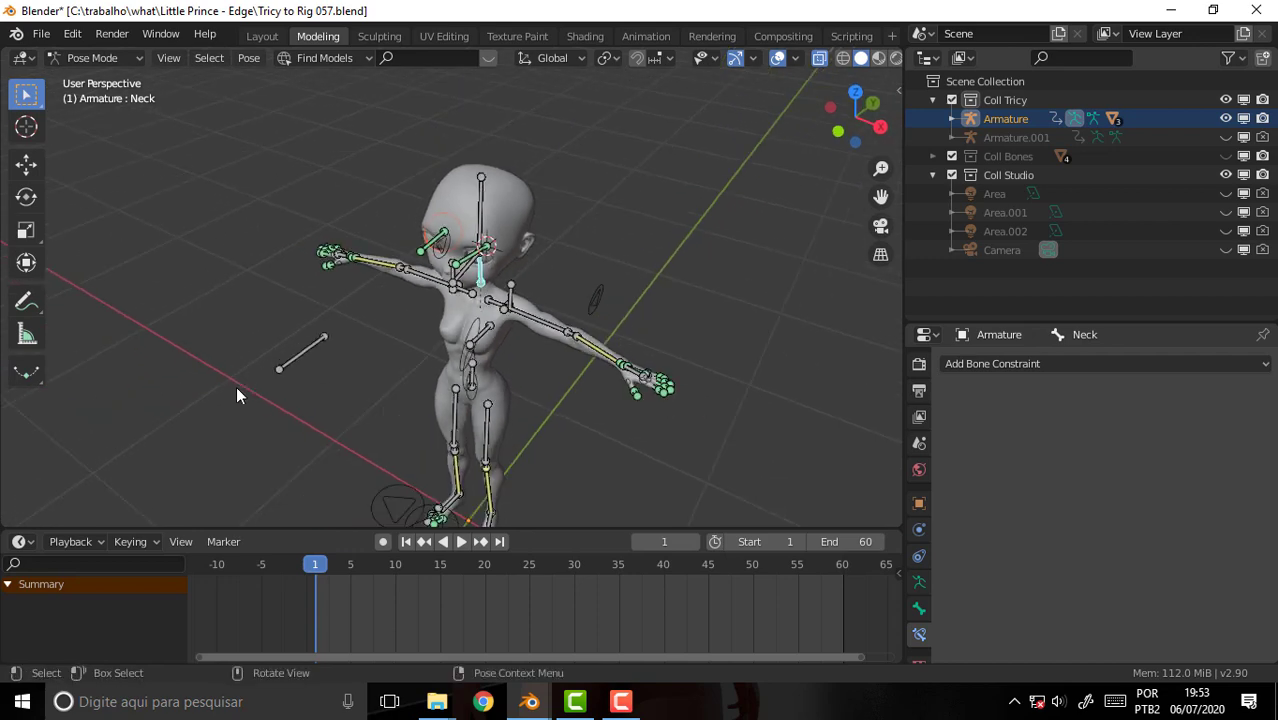
# - Give the Eyes bone the Ctrol knee.L custom shape in Bone properties
pyautogui.click(296, 355)
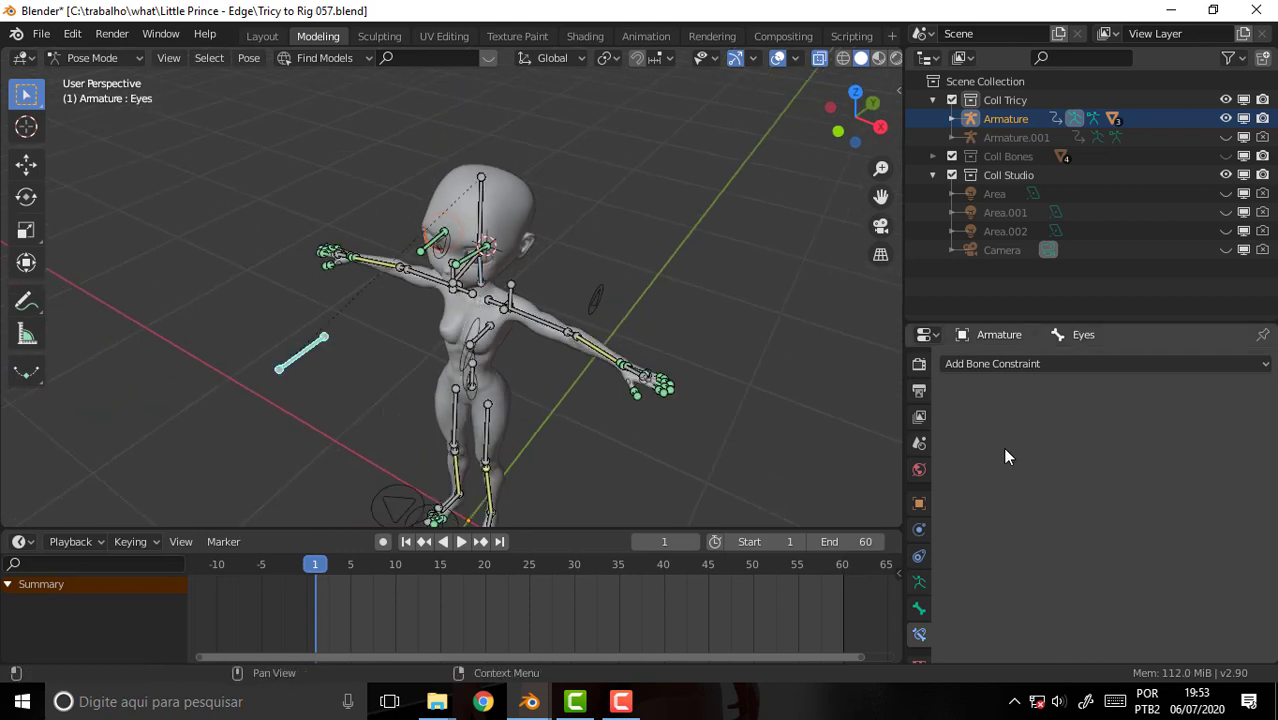
pyautogui.click(919, 607)
pyautogui.scroll(-3, 1112, 457)
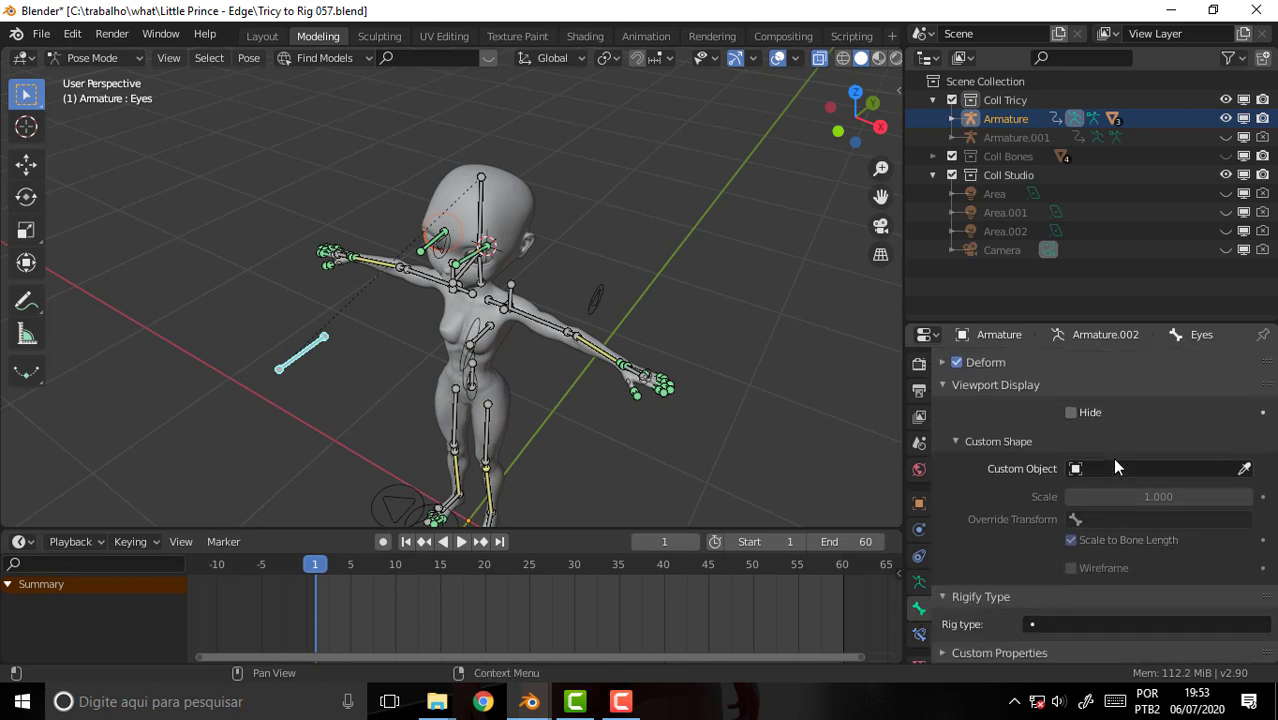
pyautogui.click(1244, 468)
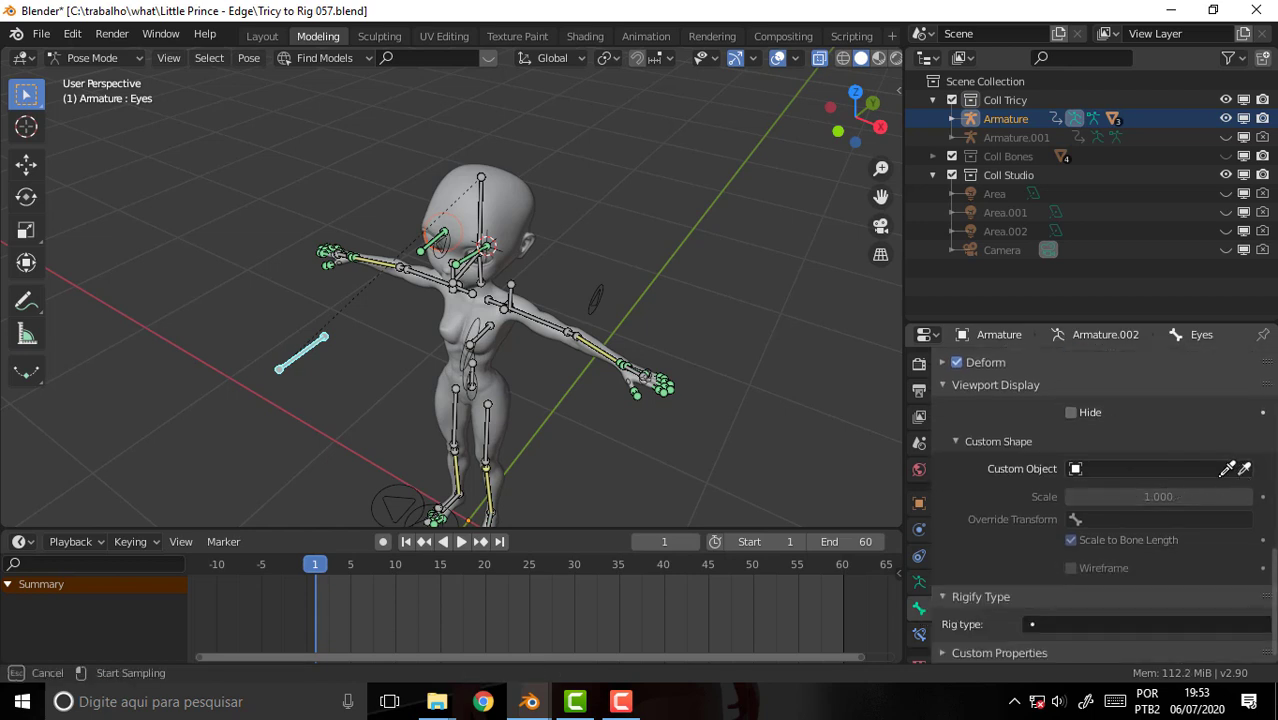
pyautogui.click(1068, 470)
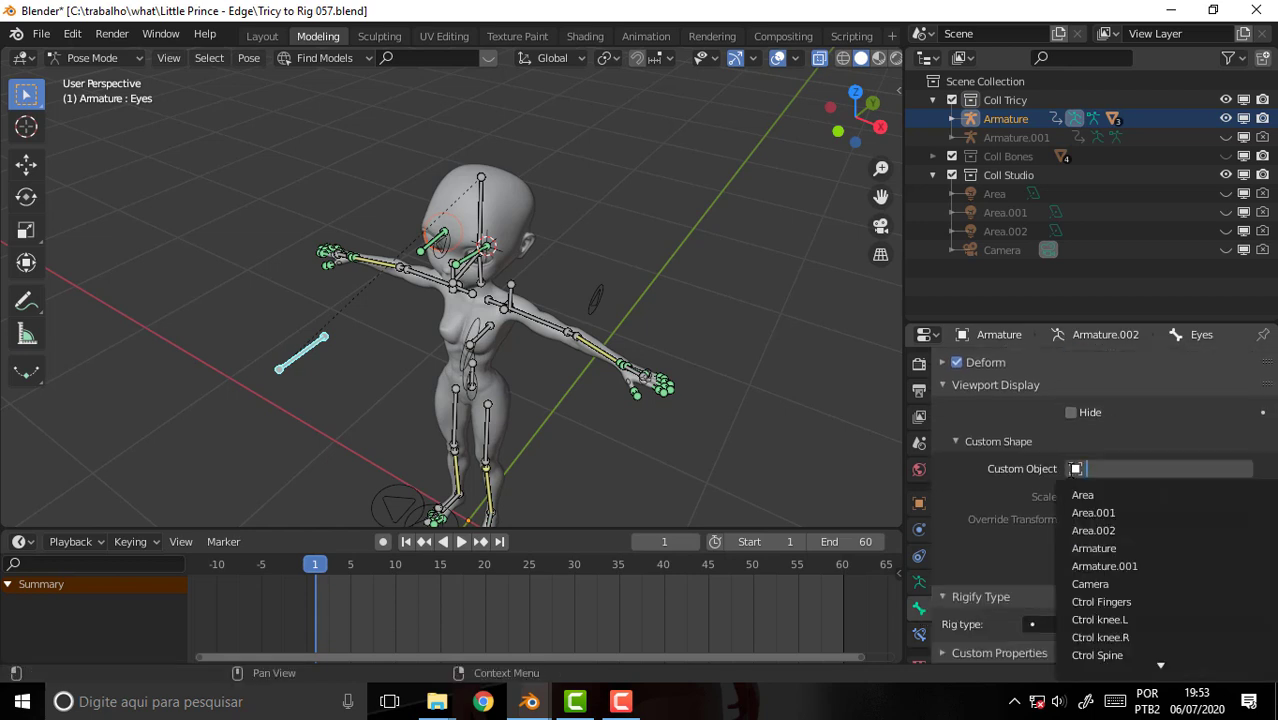
pyautogui.scroll(-5, 1158, 601)
pyautogui.scroll(2, 1151, 596)
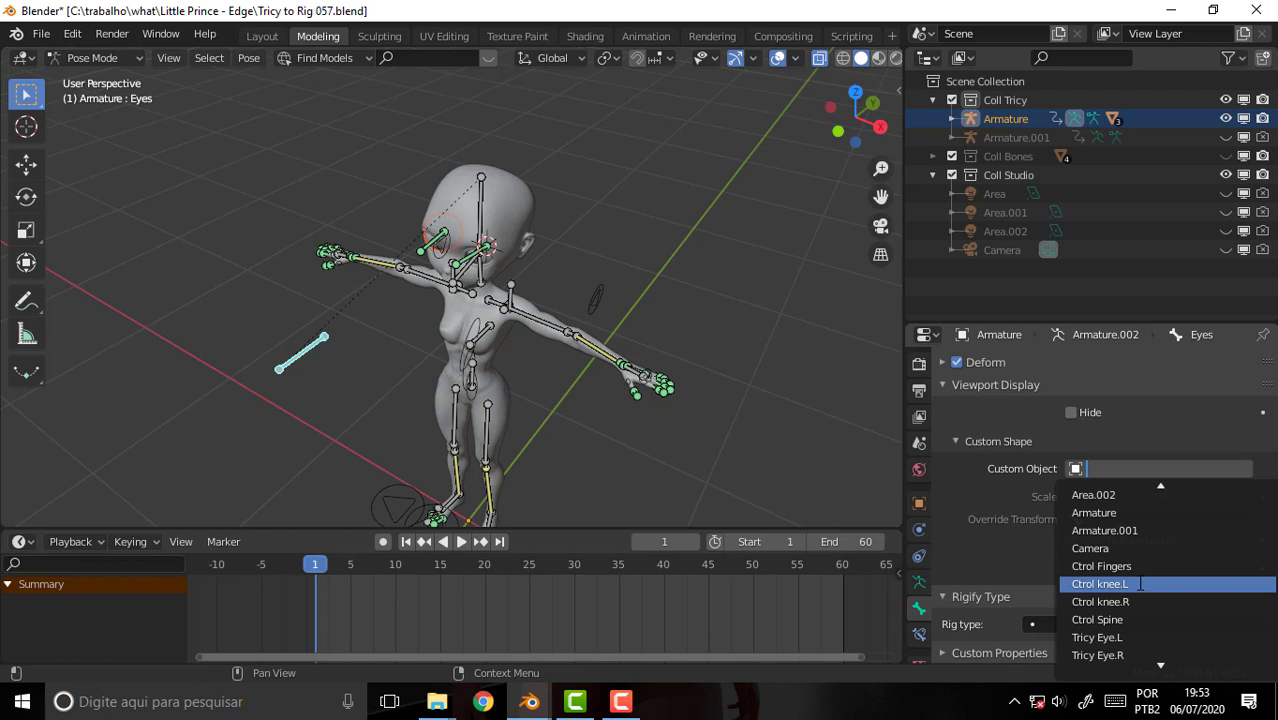
pyautogui.click(1140, 584)
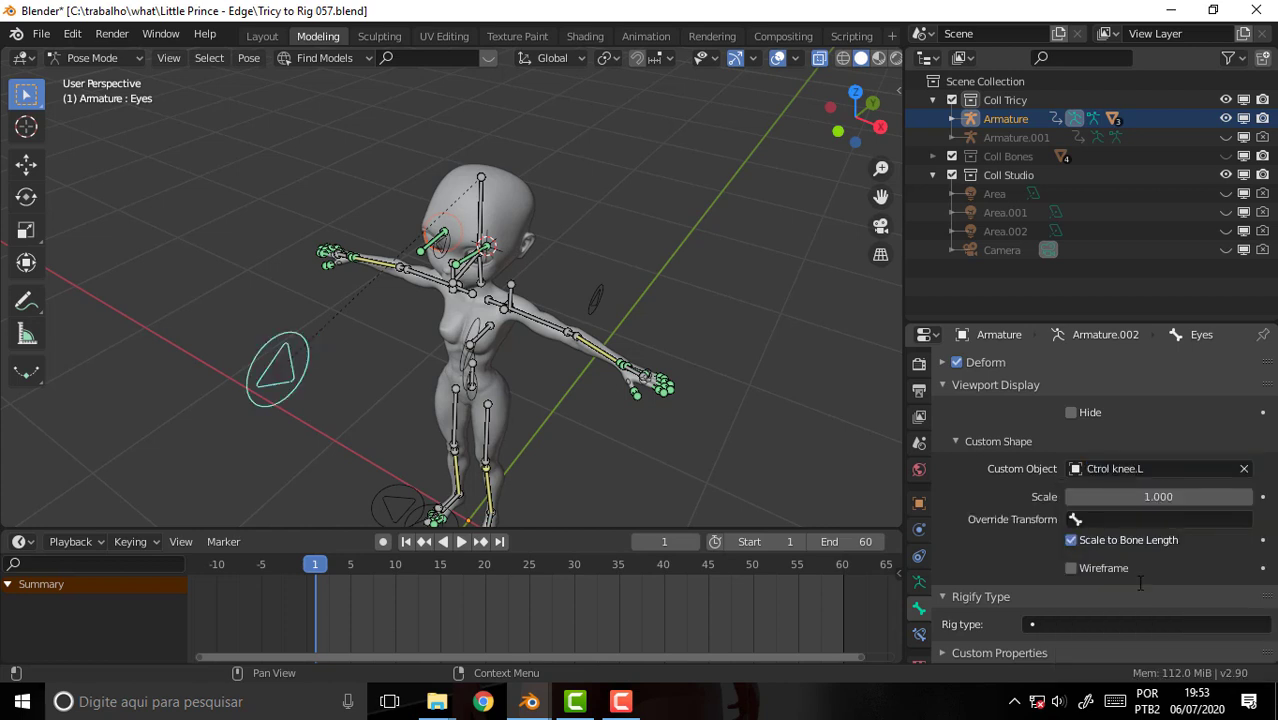
pyautogui.moveTo(859, 366)
pyautogui.mouseDown(button='middle')
pyautogui.moveTo(857, 310)
pyautogui.moveTo(849, 319)
pyautogui.mouseUp(button='middle')
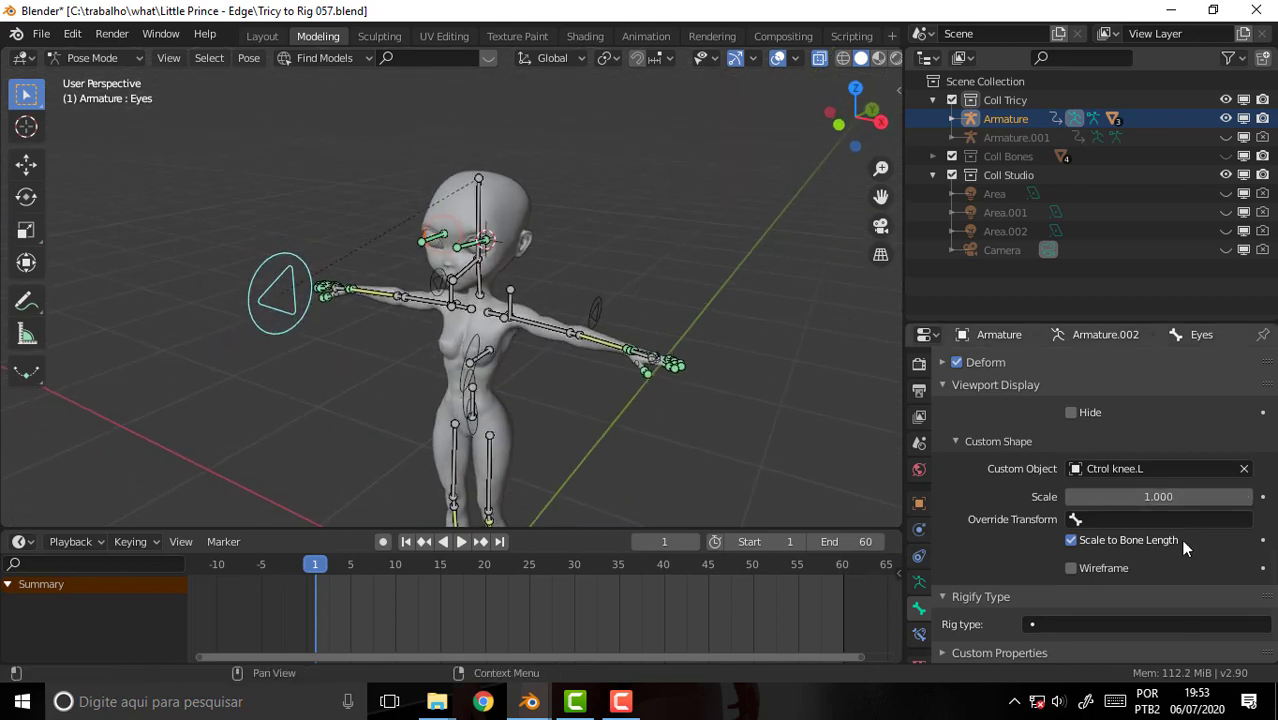
# - Change the Eyes bone custom shape to Ctrol Fingers, then to Ctrol Spine
pyautogui.click(1149, 469)
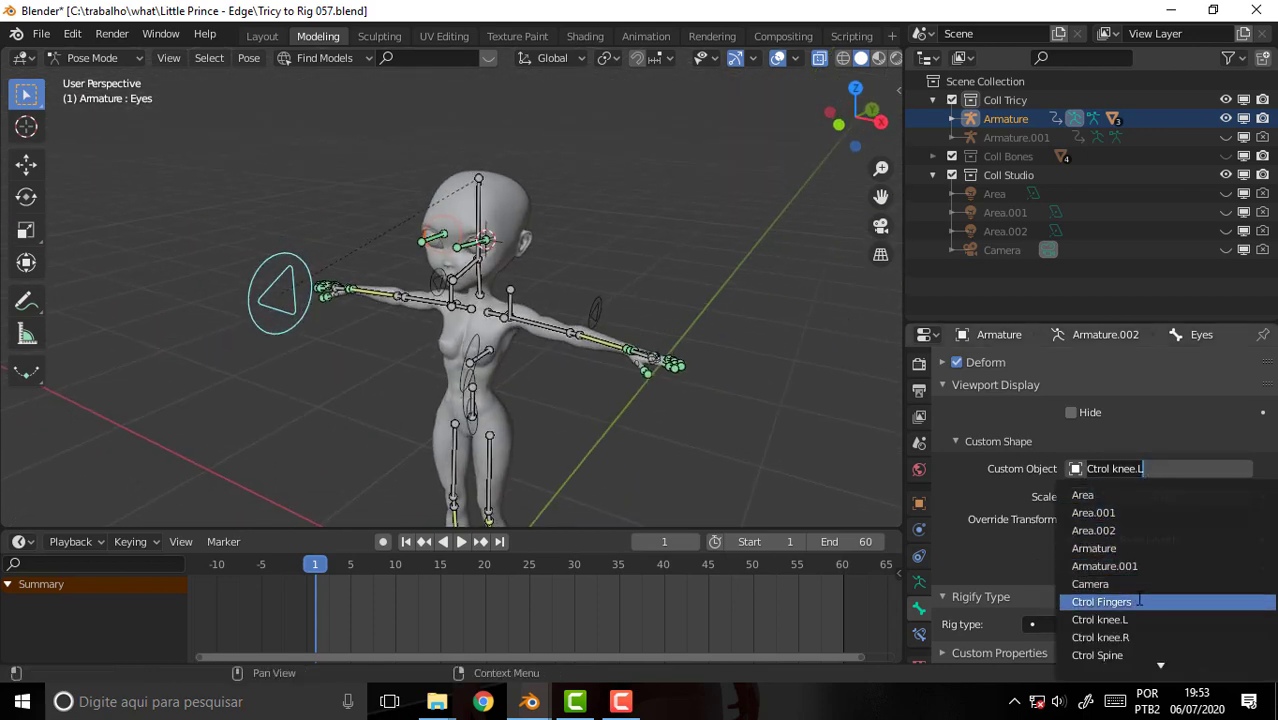
pyautogui.click(1140, 602)
pyautogui.click(1150, 471)
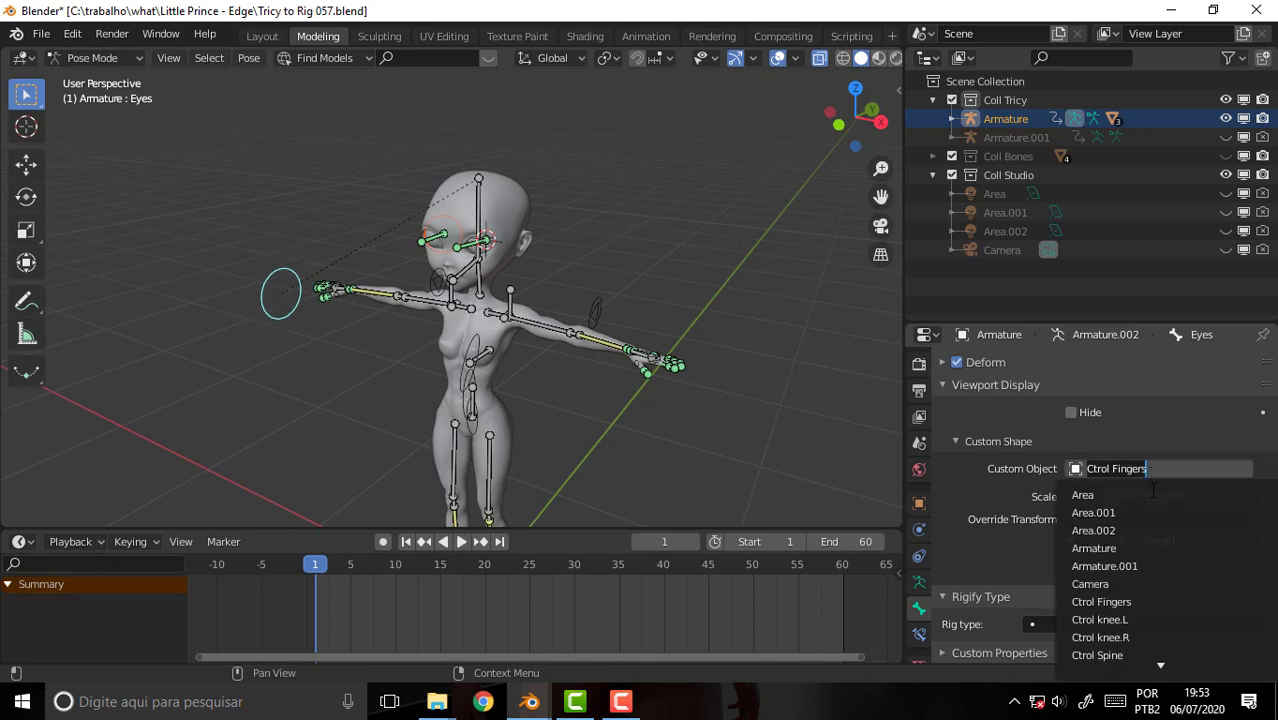
pyautogui.click(1155, 652)
pyautogui.moveTo(686, 262)
pyautogui.mouseDown(button='middle')
pyautogui.moveTo(617, 288)
pyautogui.moveTo(730, 294)
pyautogui.mouseUp(button='middle')
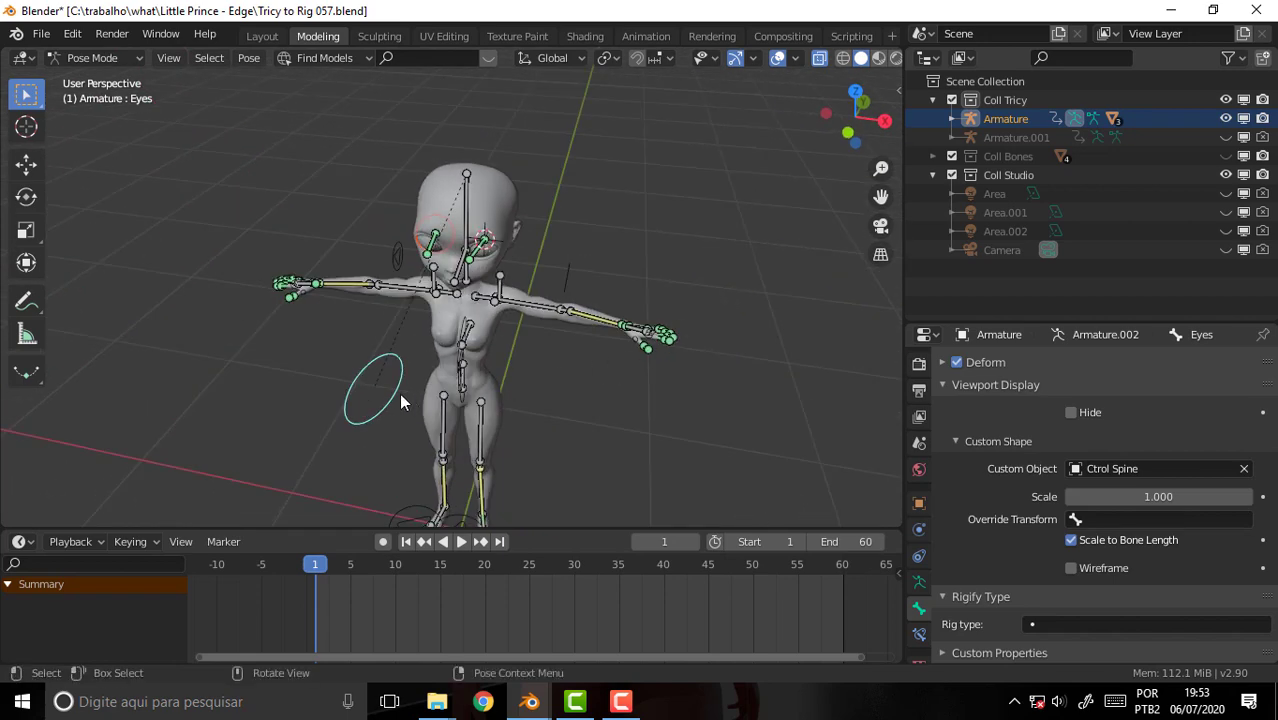
# - Move the Eyes control circle to a new spot beside the head and check the eyes follow
pyautogui.press('g')
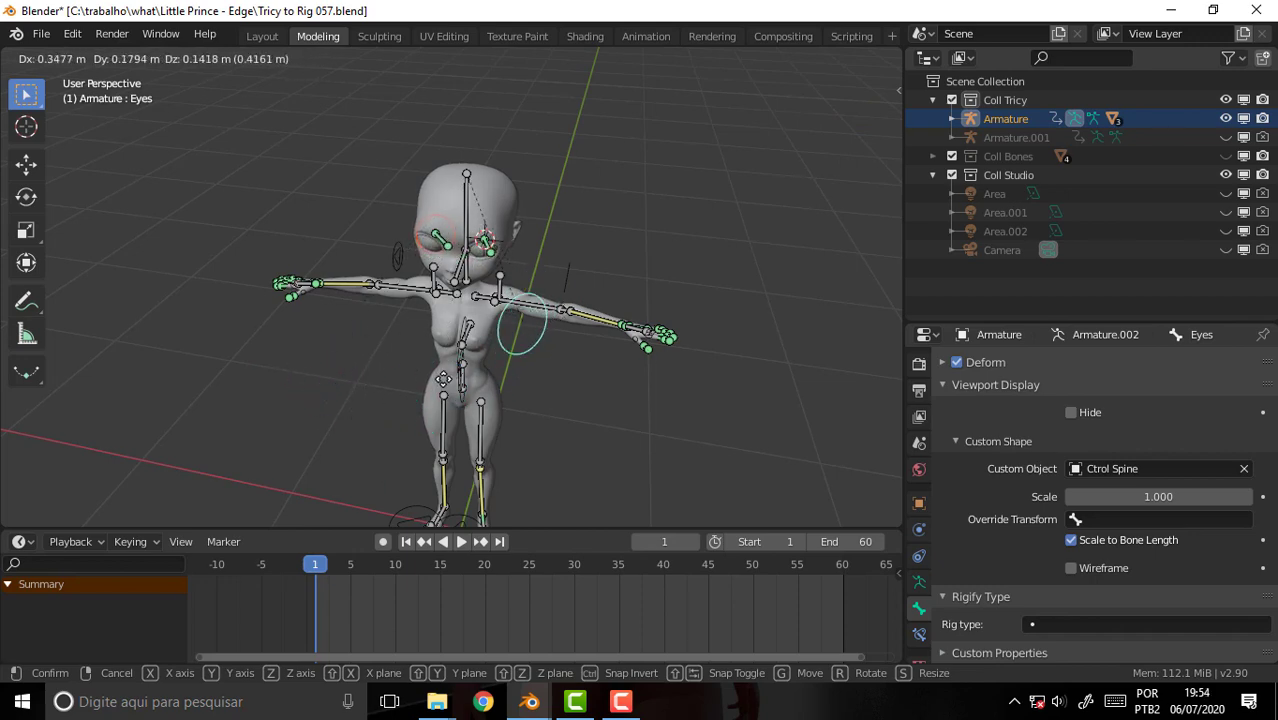
pyautogui.click(689, 210)
pyautogui.moveTo(689, 209); pyautogui.dragTo(687, 155, button='middle')
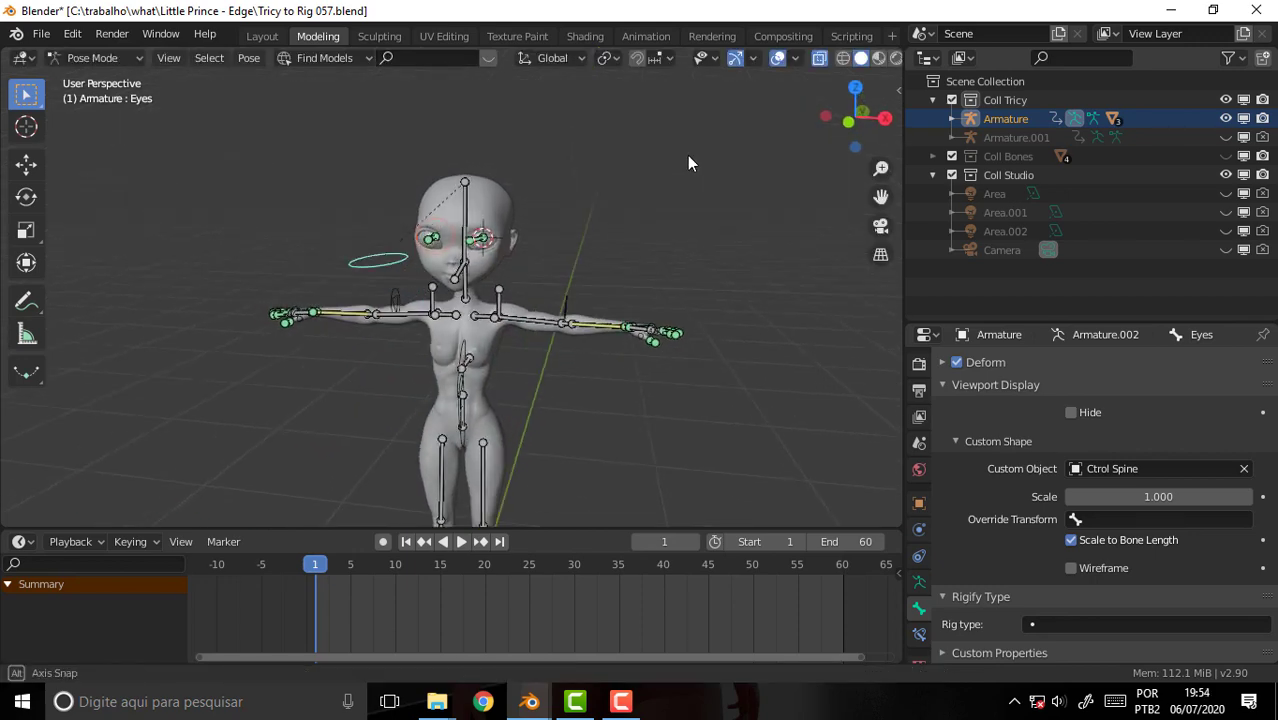
pyautogui.moveTo(697, 200); pyautogui.dragTo(680, 212, button='middle')
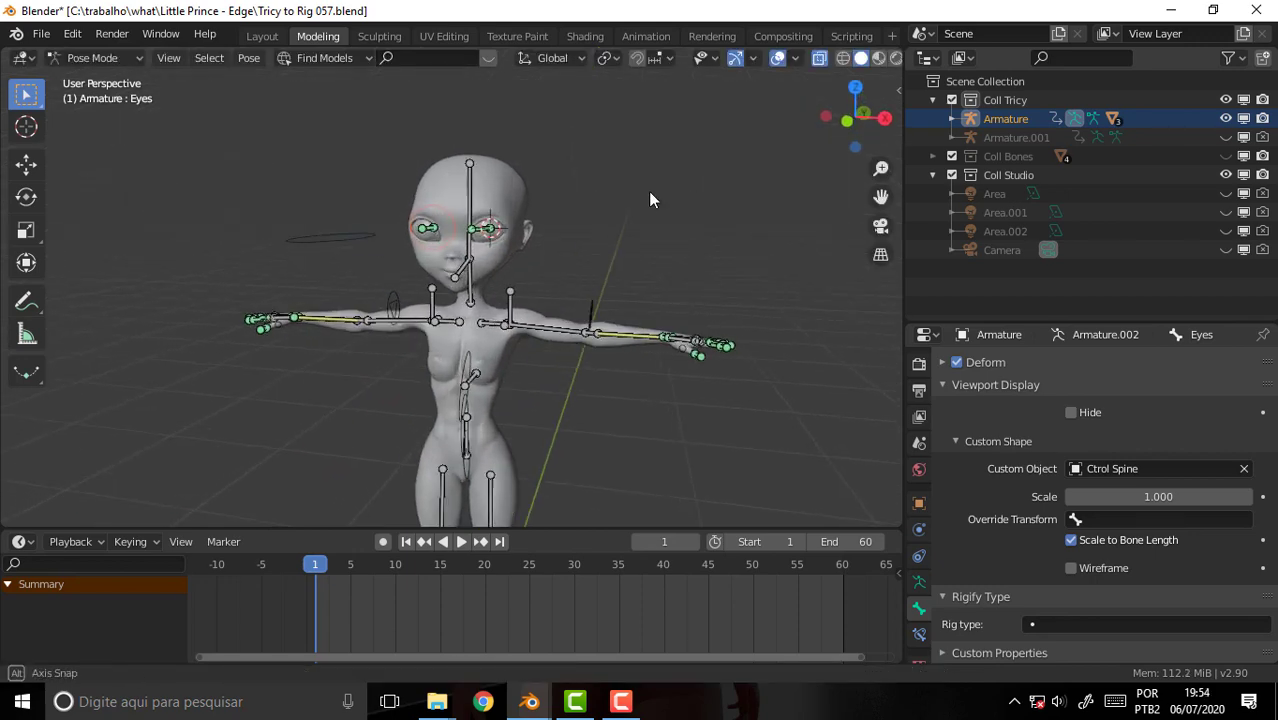
pyautogui.scroll(-2, 679, 208)
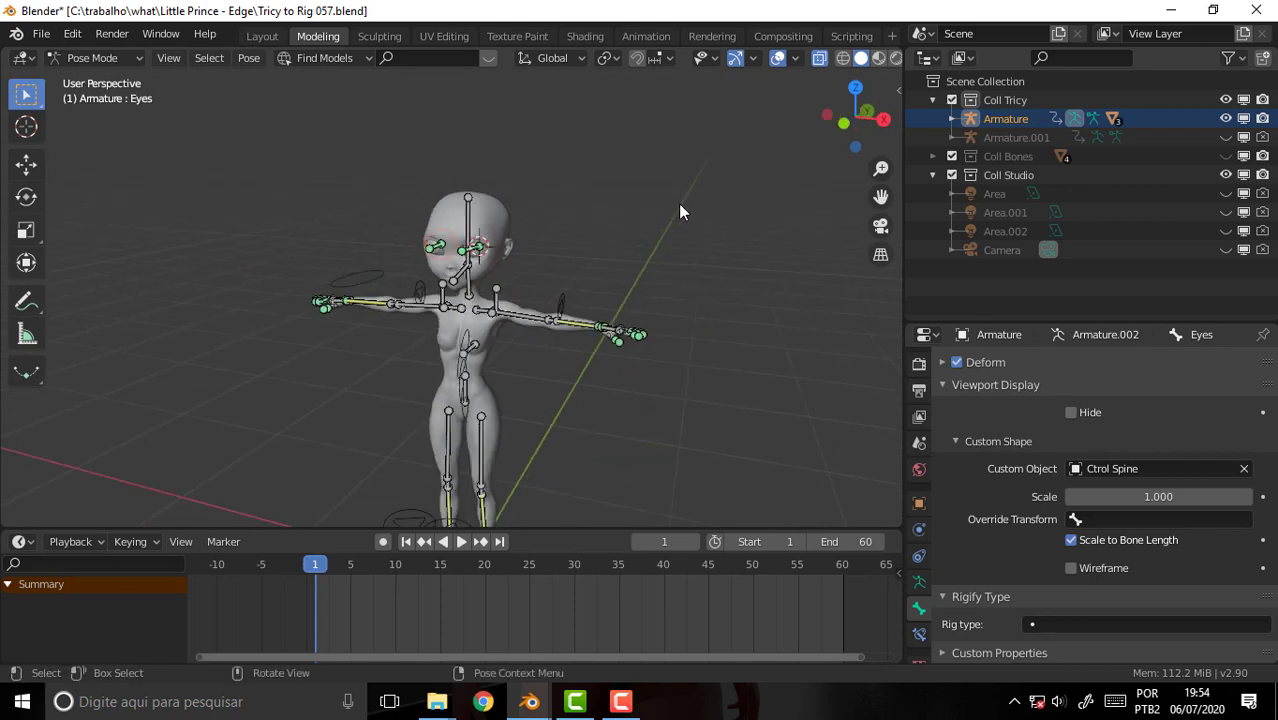
pyautogui.scroll(3, 679, 208)
# - Save the rig as the new version Tricy to Rig 058.blend
pyautogui.click(42, 33)
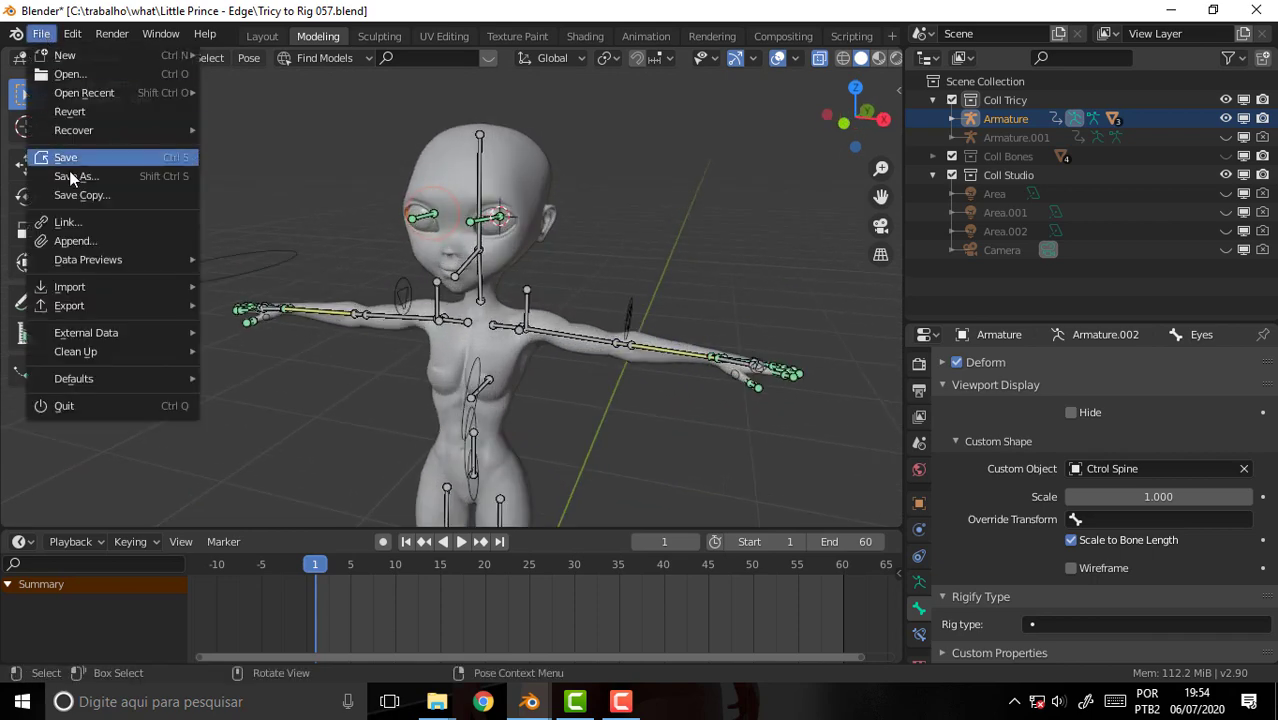
pyautogui.click(70, 173)
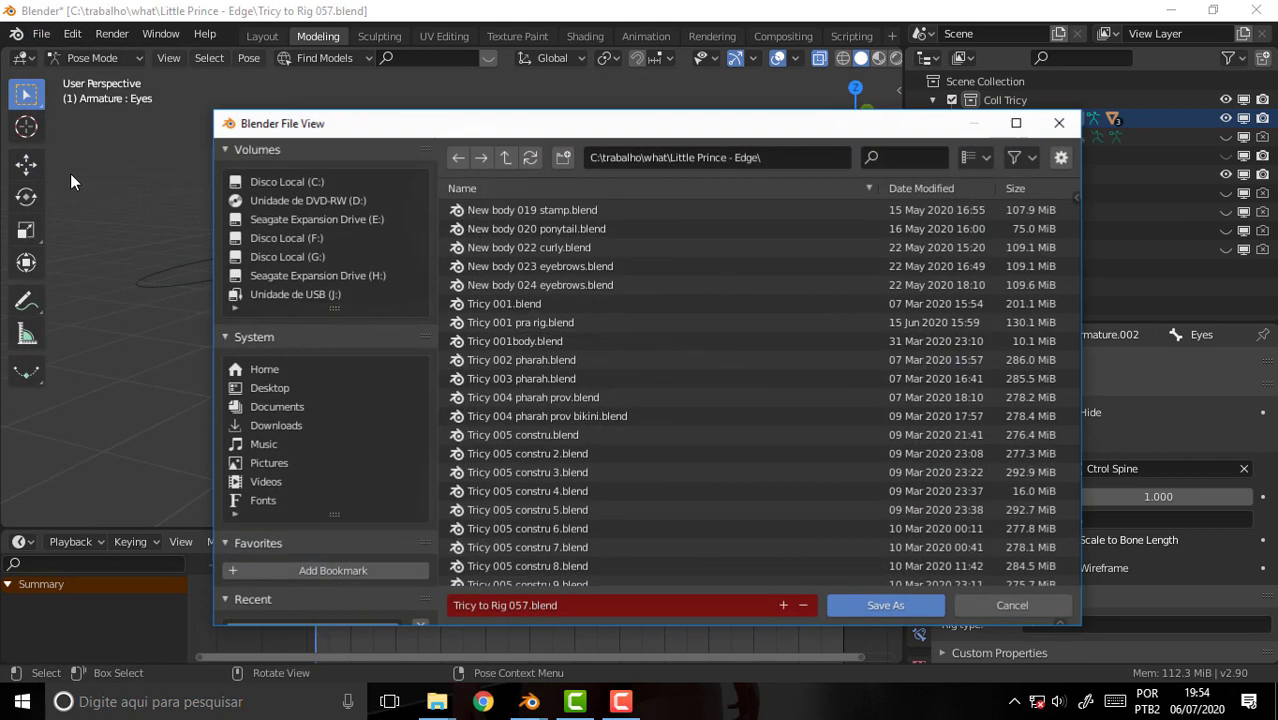
pyautogui.click(784, 606)
pyautogui.click(860, 604)
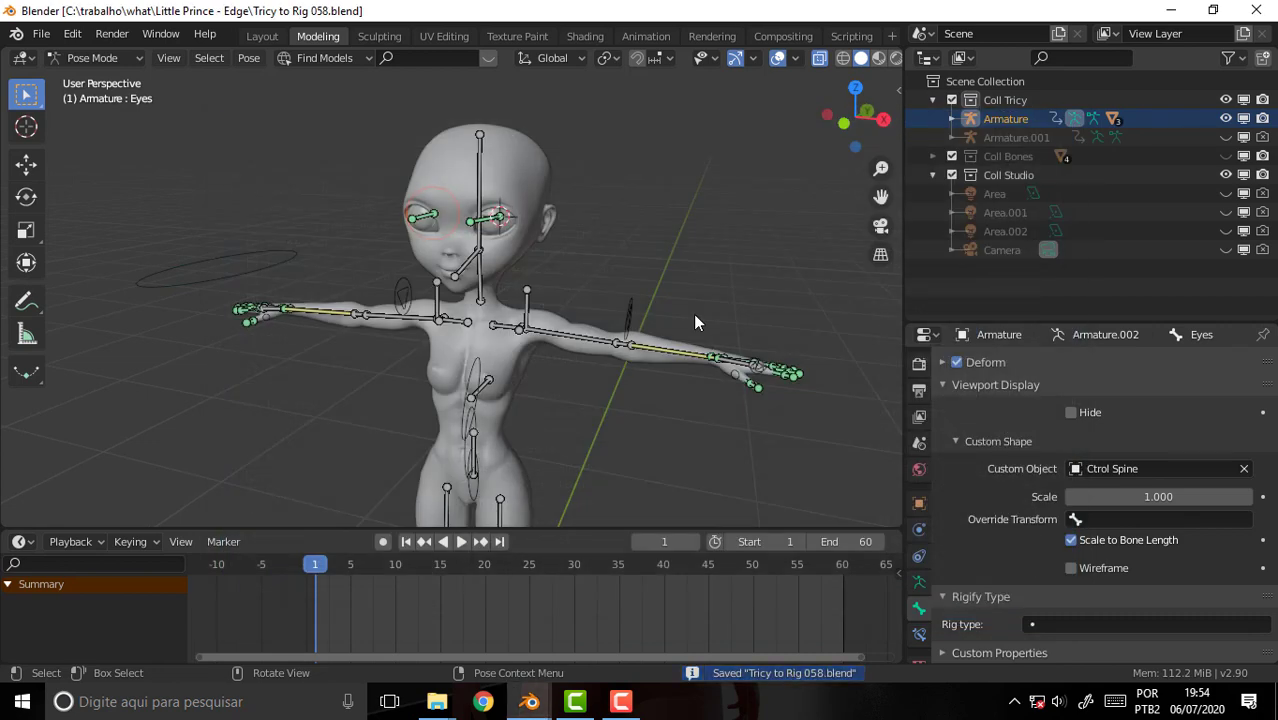
# - Close the extra provisional Blender window
pyautogui.click(567, 641)
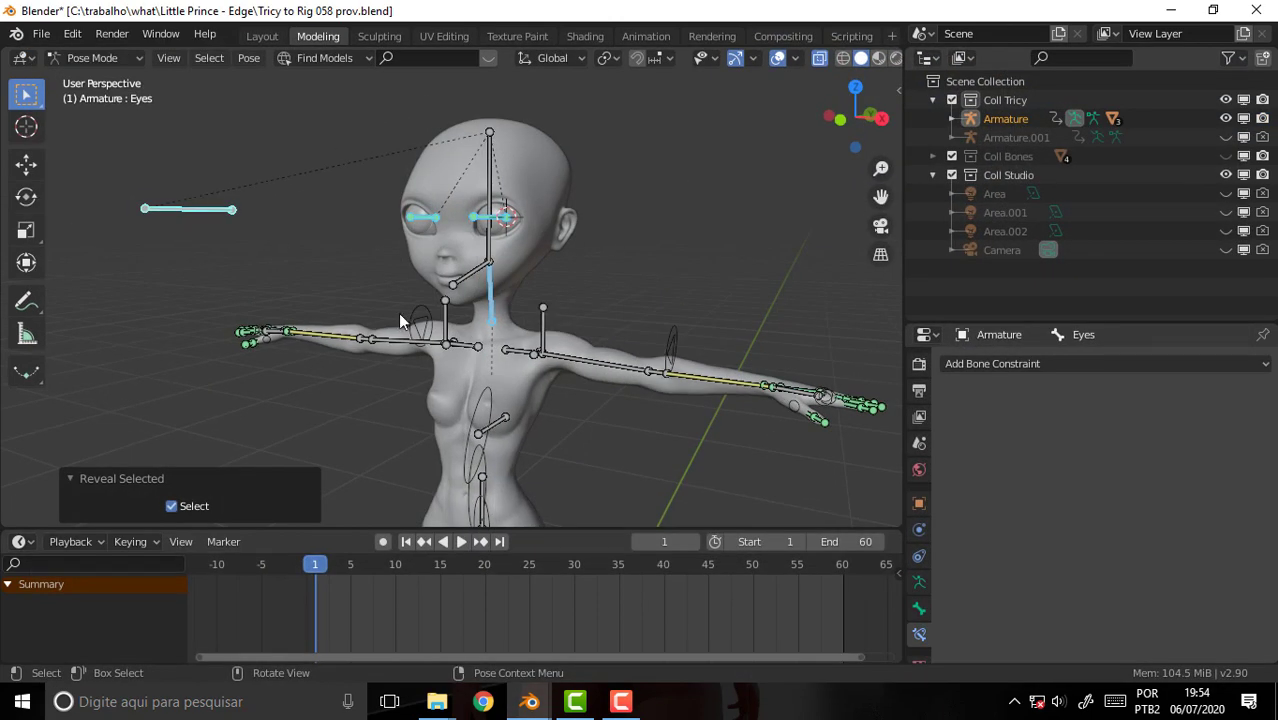
pyautogui.click(1256, 10)
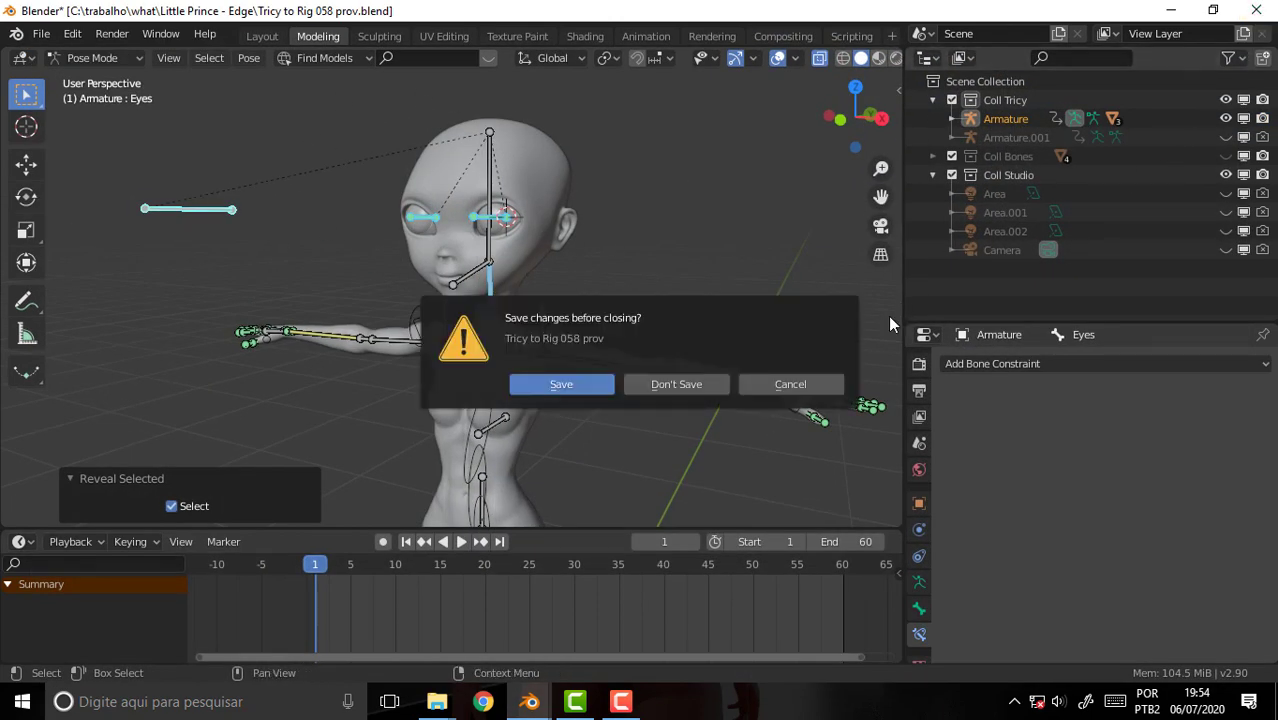
pyautogui.click(676, 384)
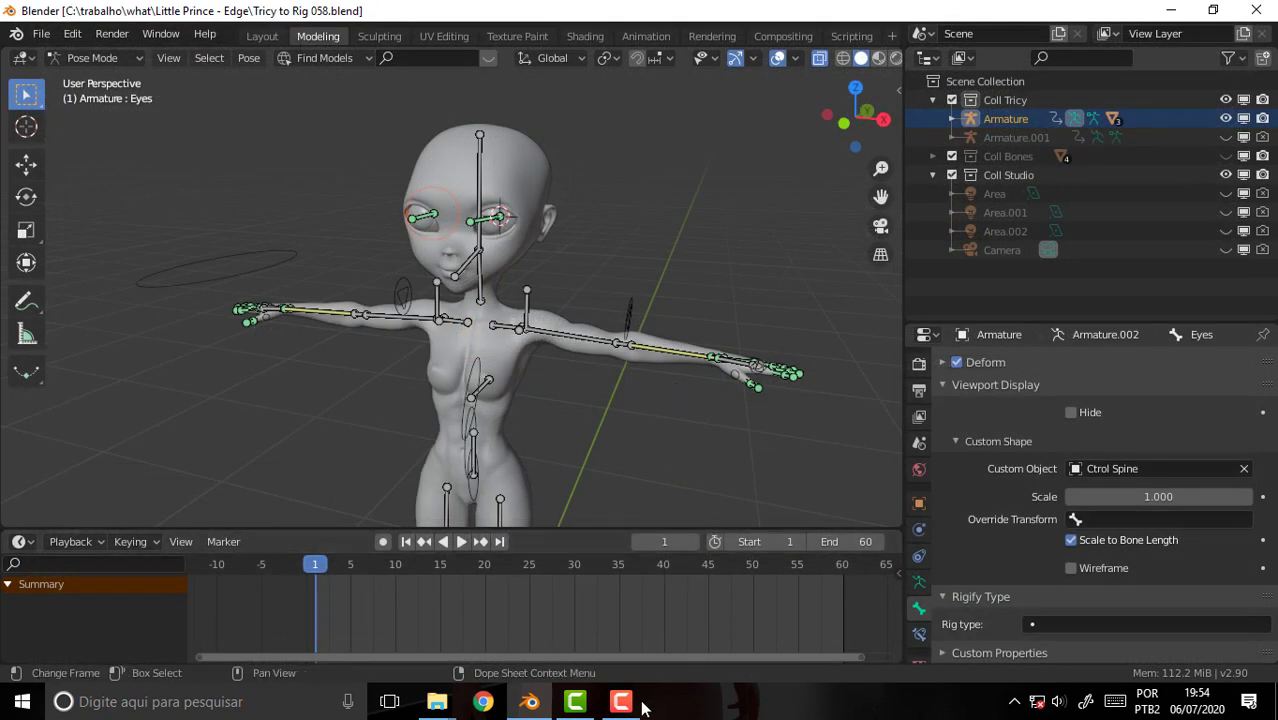